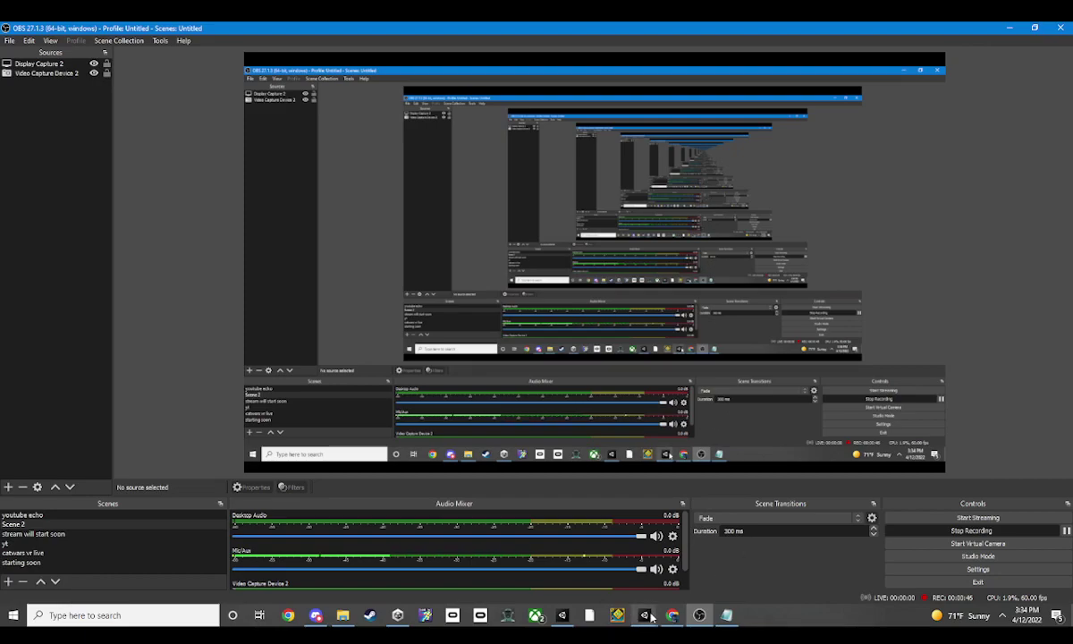
Bring the Unity project forward and orbit the Scene view closer to the box.
mouse_move(643, 619)
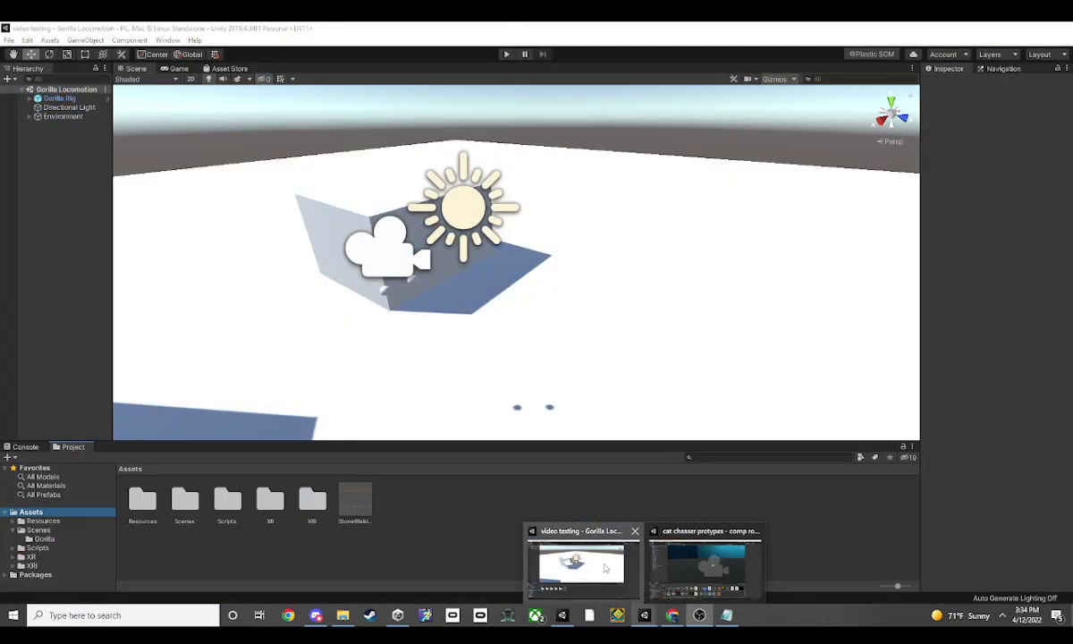
click(605, 567)
right_drag(593, 282, 559, 264)
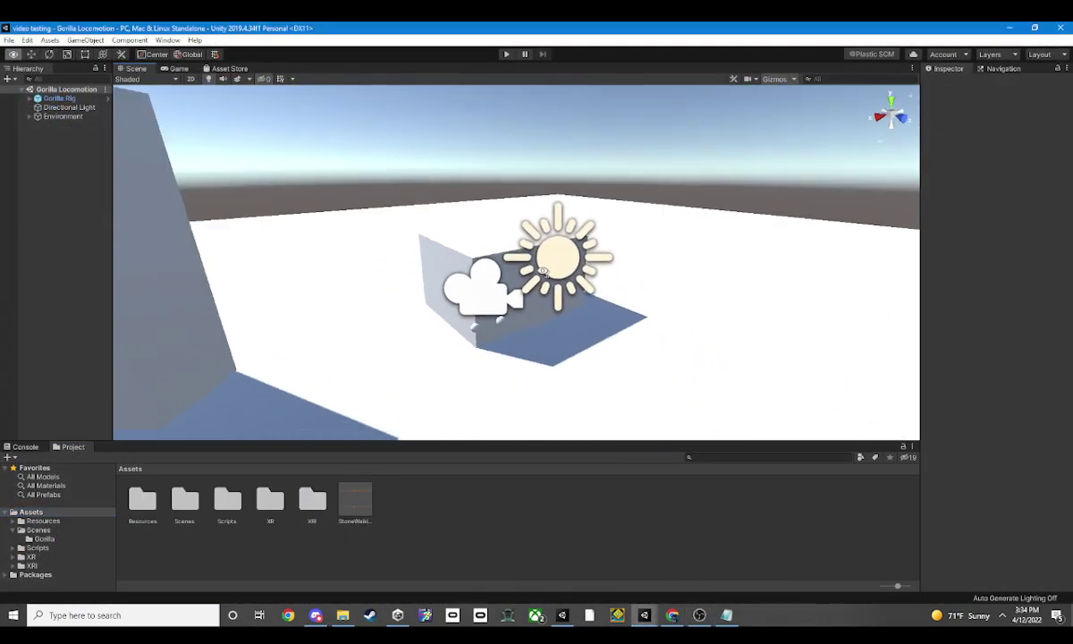
right_drag(696, 304, 690, 324)
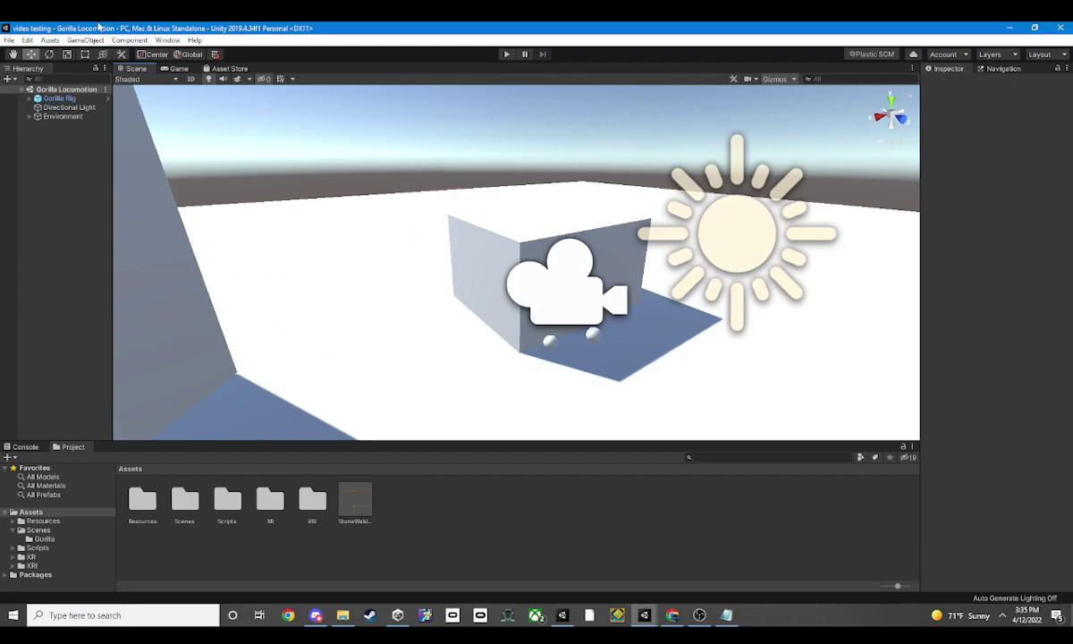
Open the Package Manager on My Assets and show the Normcore Free package details.
click(175, 42)
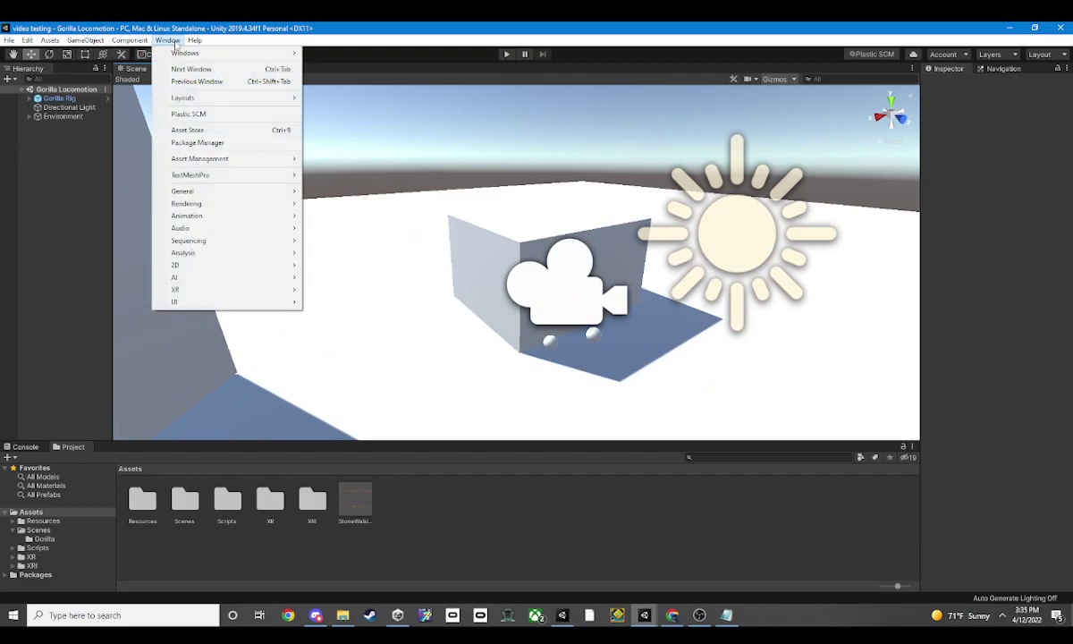
click(221, 145)
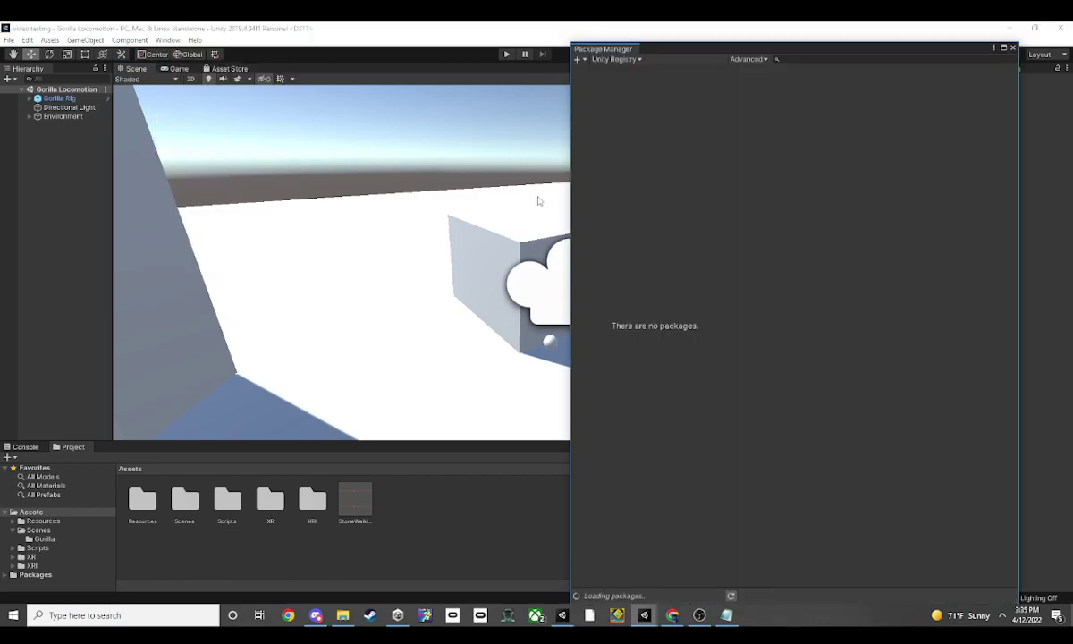
click(608, 59)
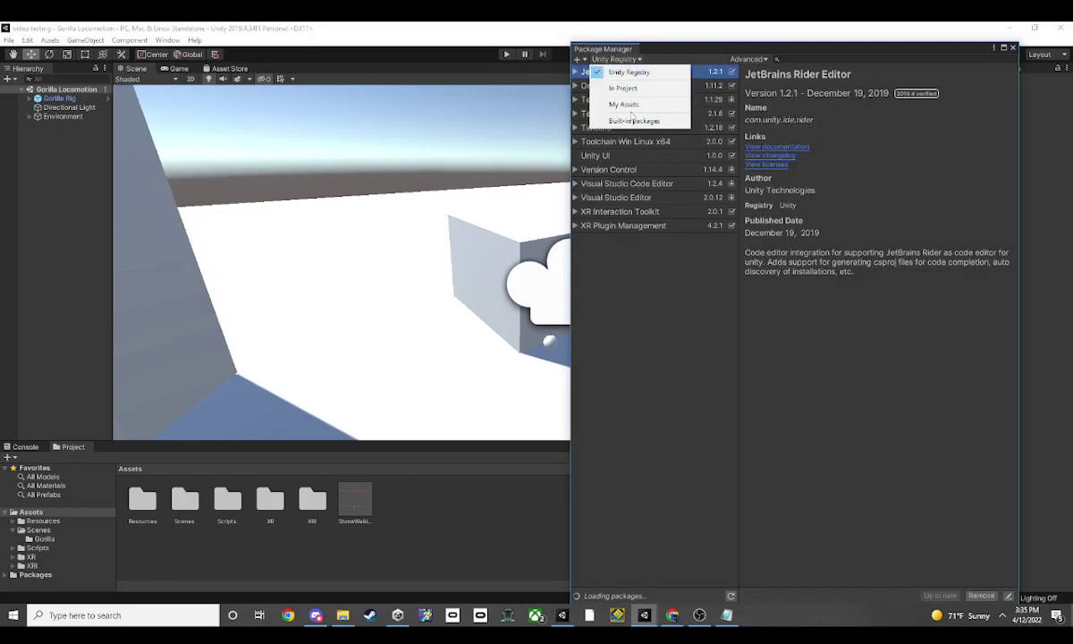
click(631, 113)
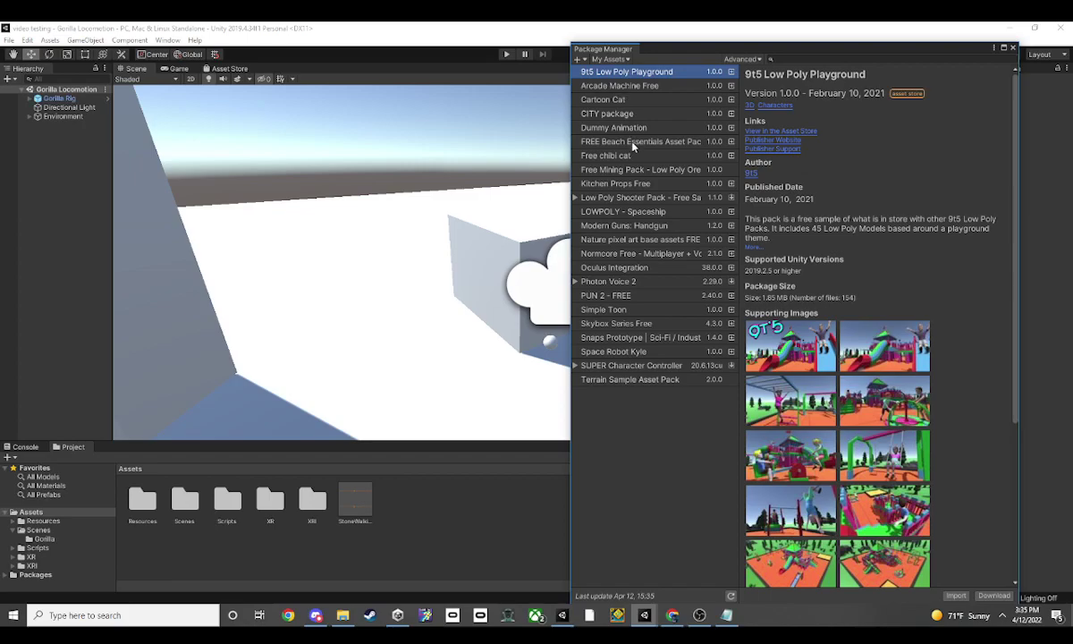
click(664, 255)
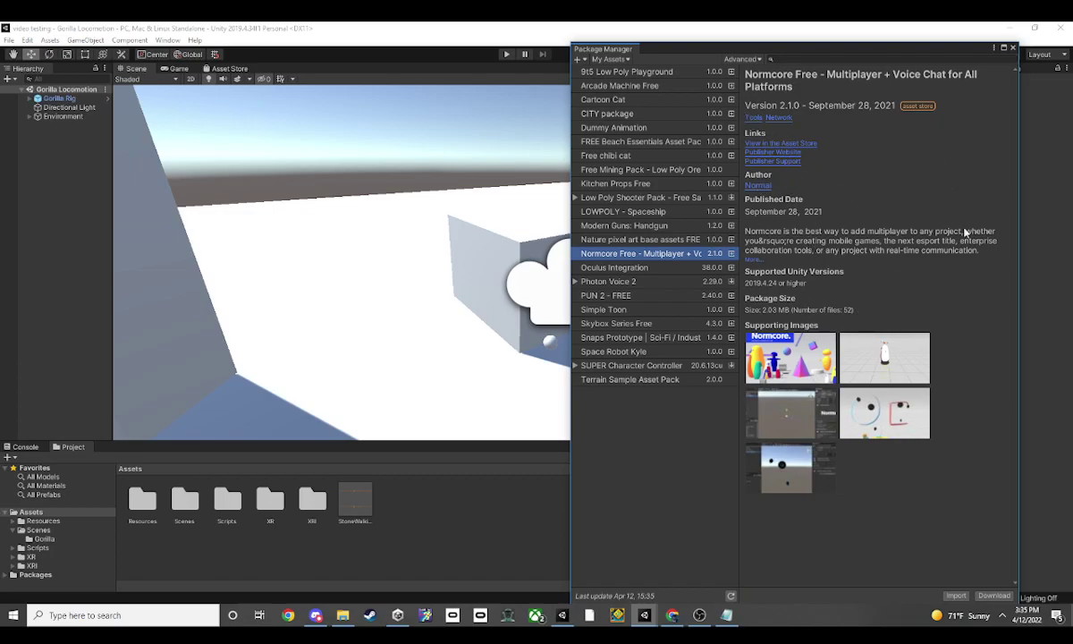
Import all Normcore Free files, then choose Read more on the scoped registry popup.
click(953, 596)
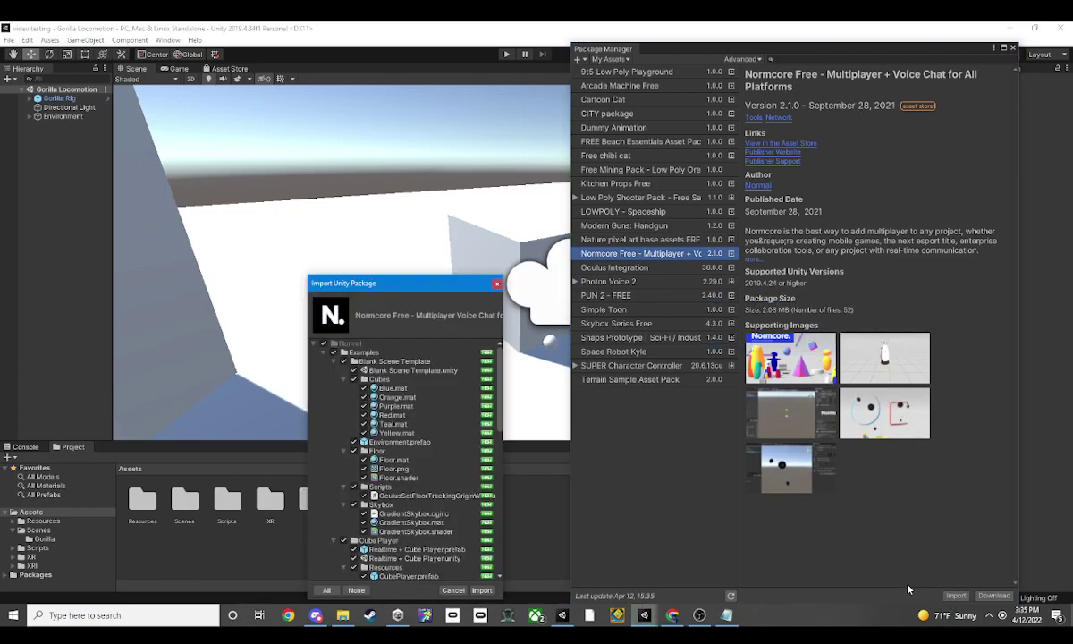
click(483, 590)
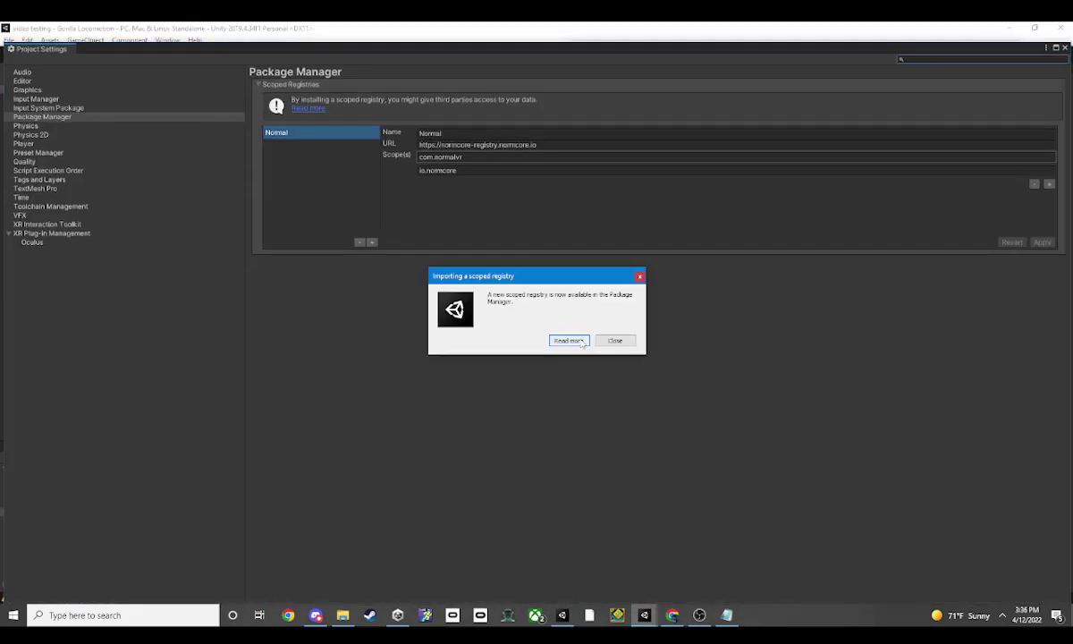
click(573, 339)
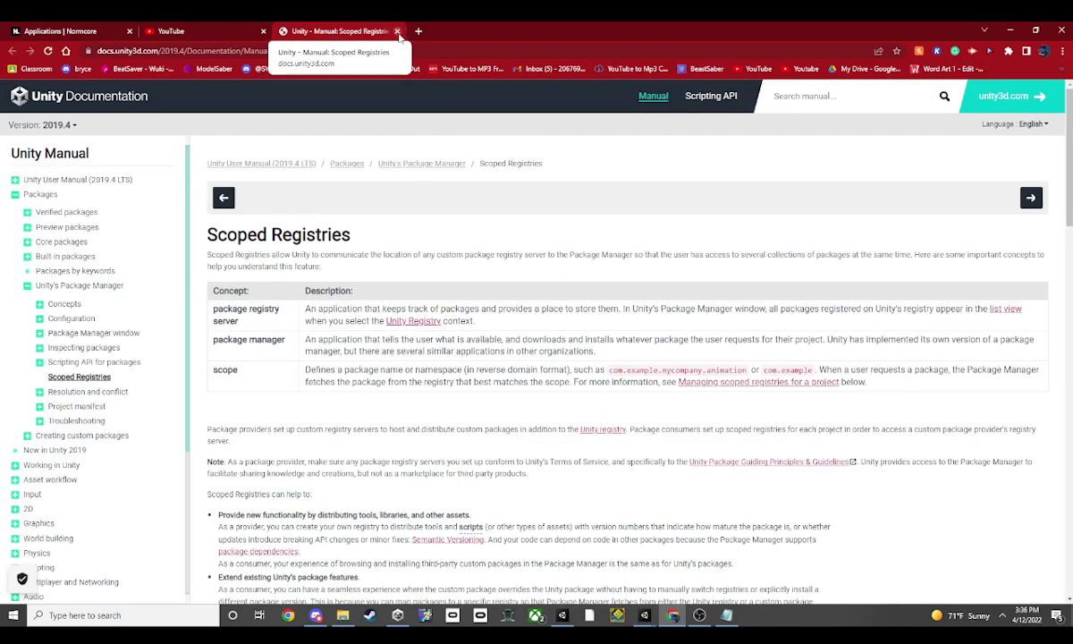
Return from Chrome to the Gorilla Locomotion Unity window.
mouse_move(643, 615)
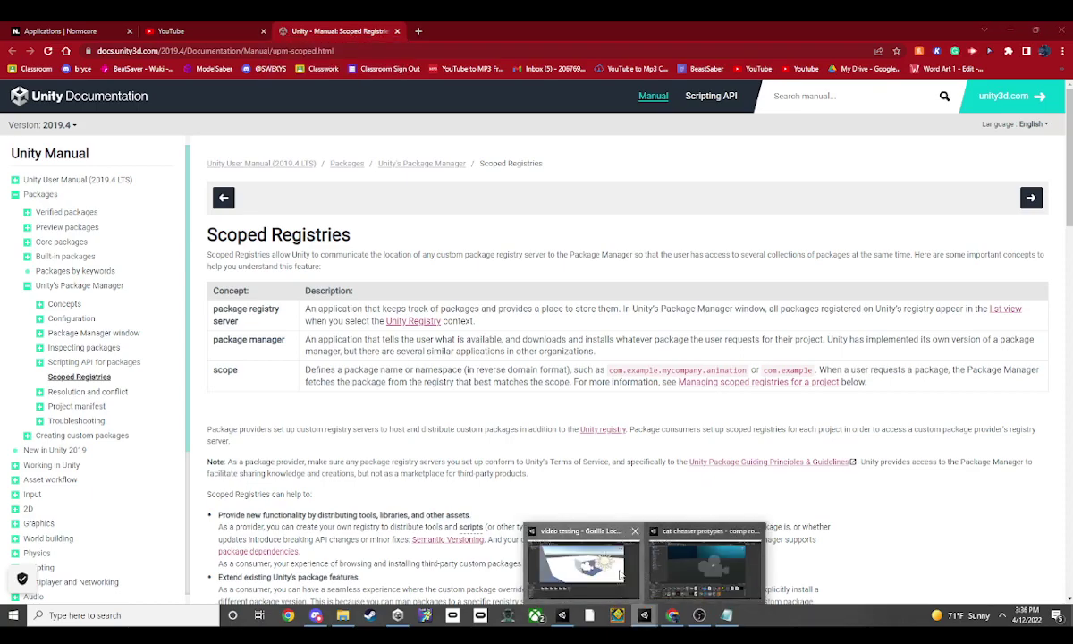
click(583, 538)
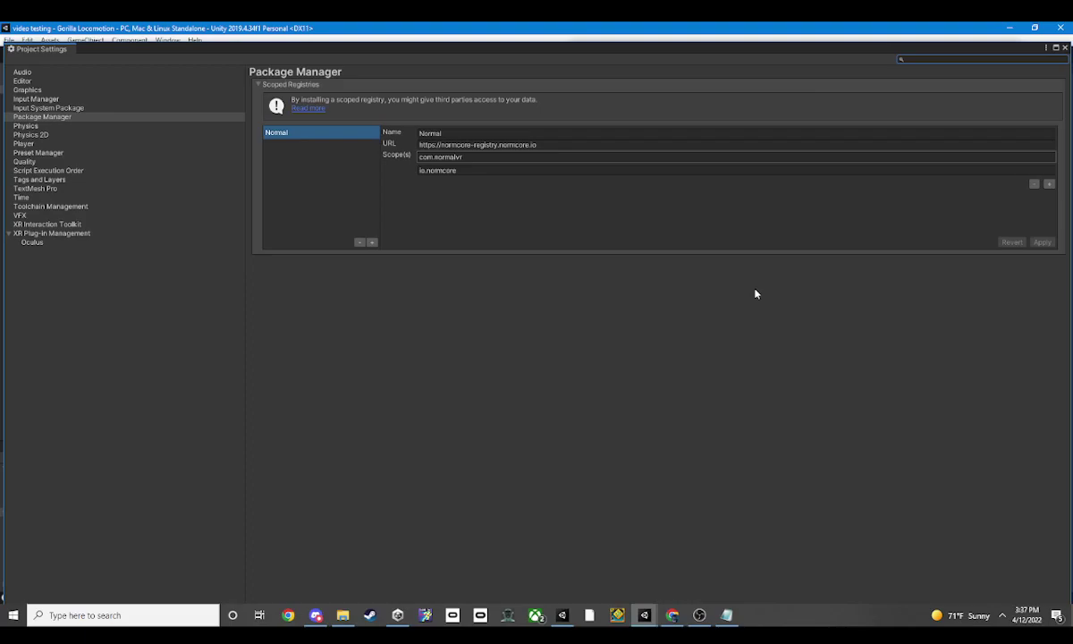
Close Project Settings and the Package Manager, then orbit the Scene view around the box.
click(1064, 47)
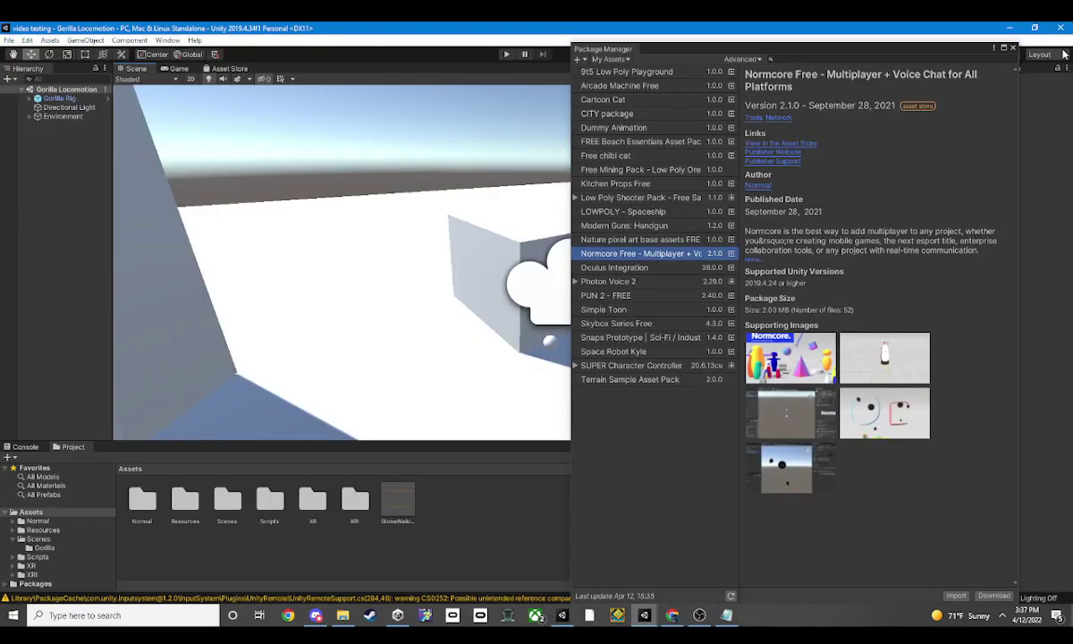
click(1004, 48)
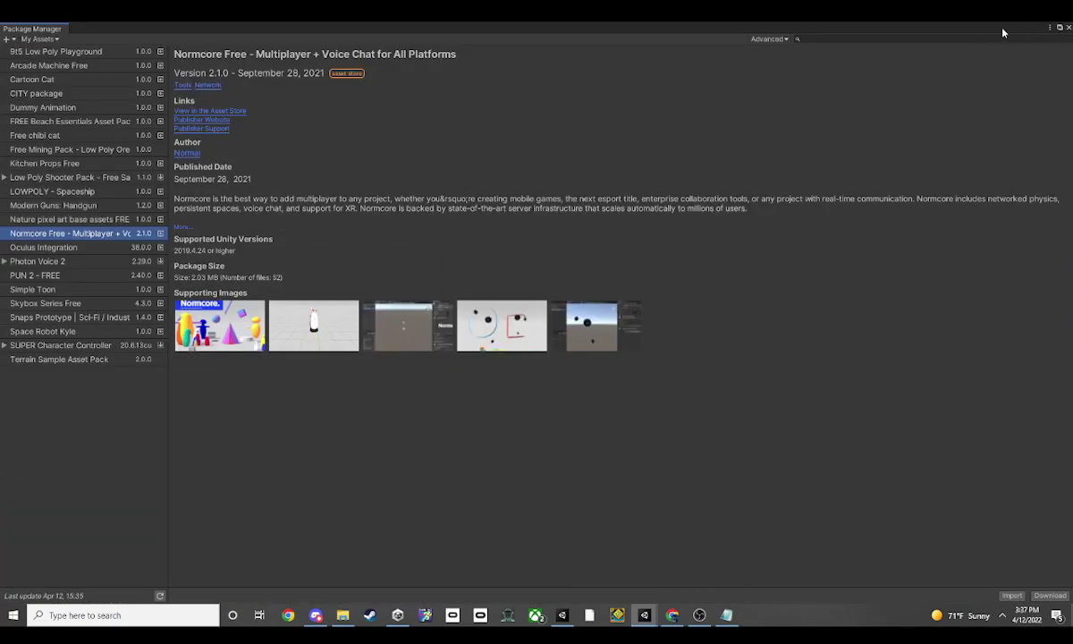
double_click(939, 25)
click(1035, 114)
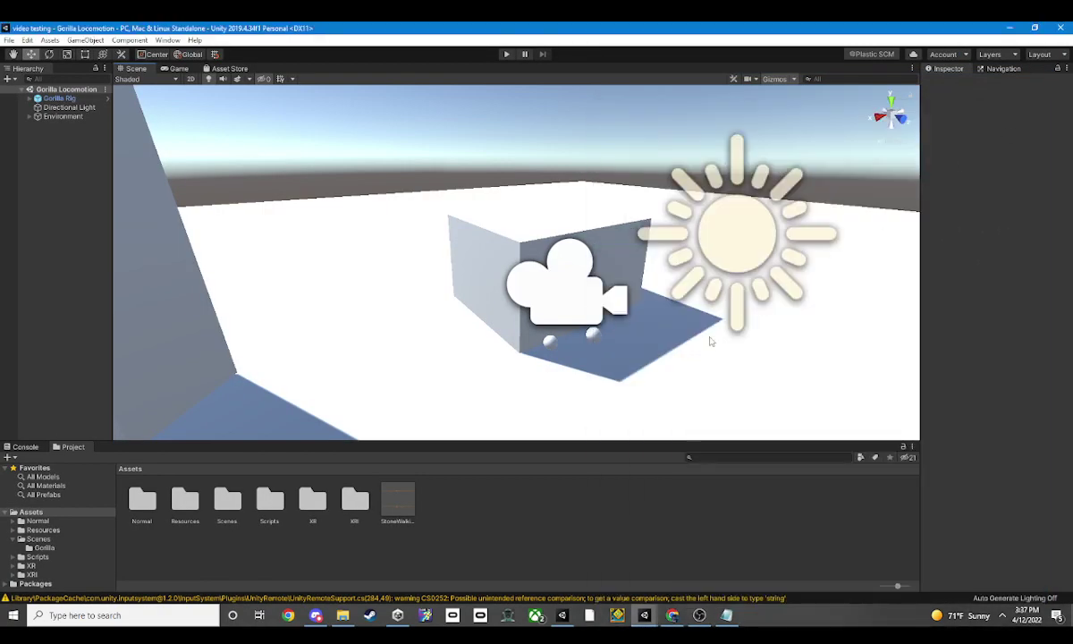
alt+drag(651, 284, 256, 291)
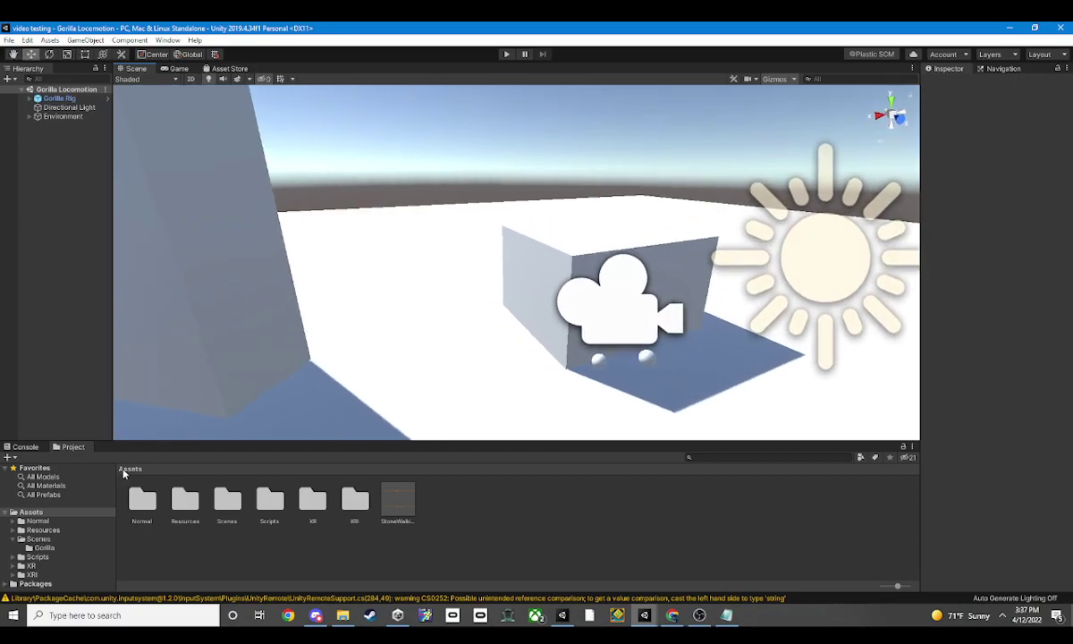
Browse the imported Normal folder, its Examples folder and the two prefabs in Resources.
click(41, 520)
click(45, 529)
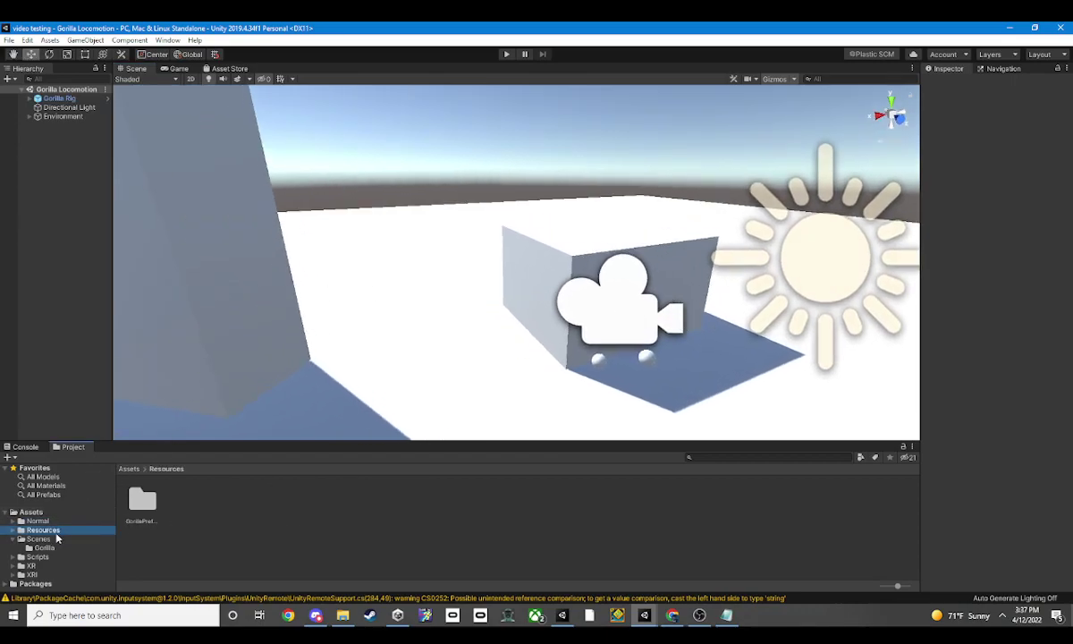
click(49, 521)
click(45, 530)
click(44, 521)
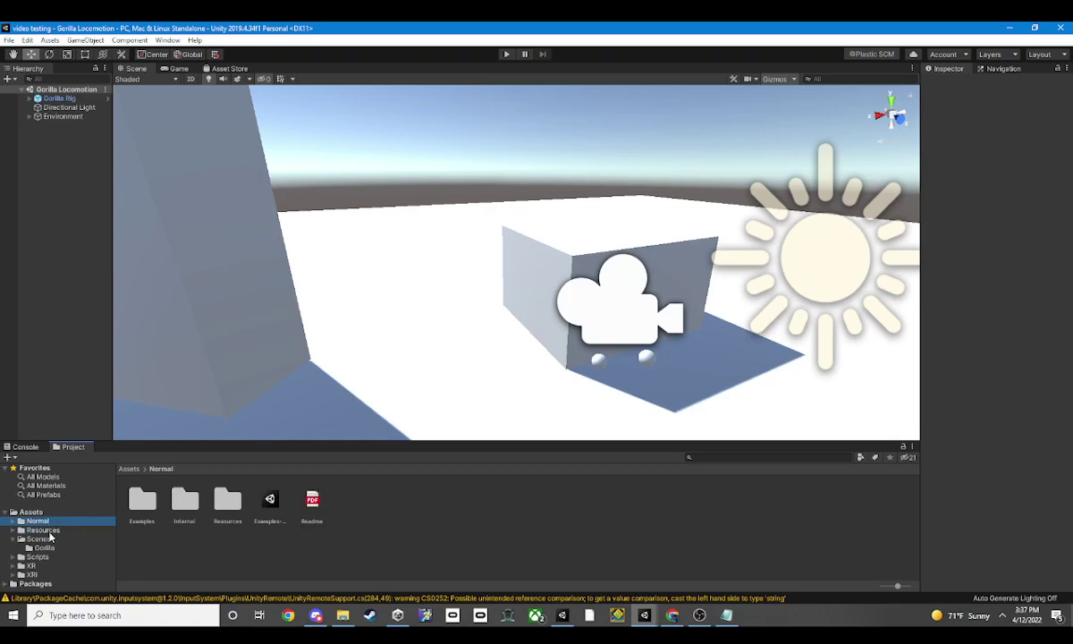
click(48, 531)
click(52, 522)
double_click(143, 502)
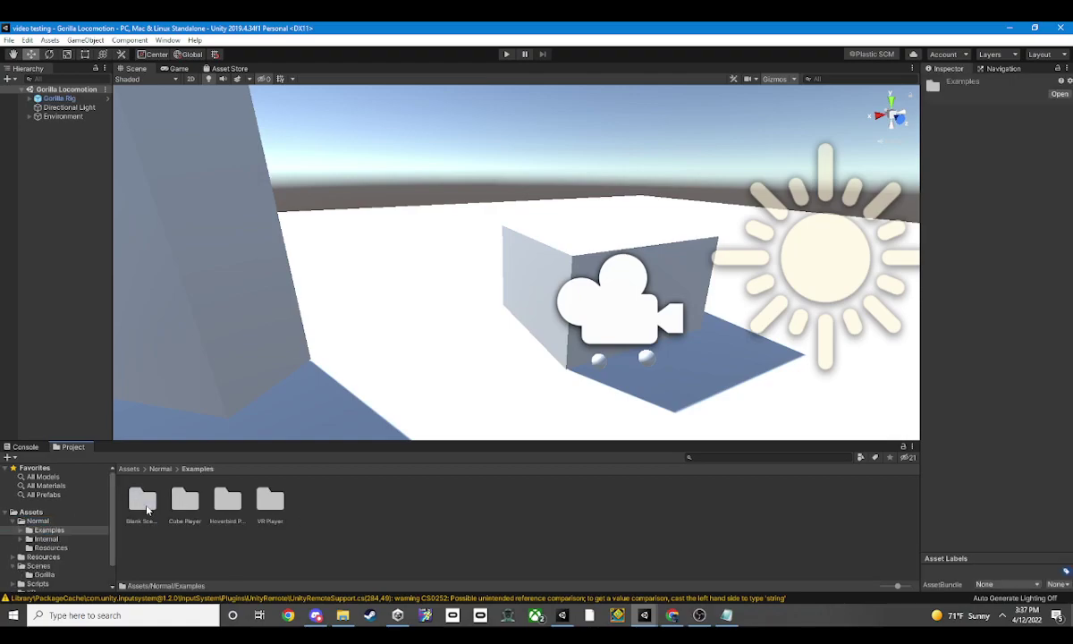
click(54, 547)
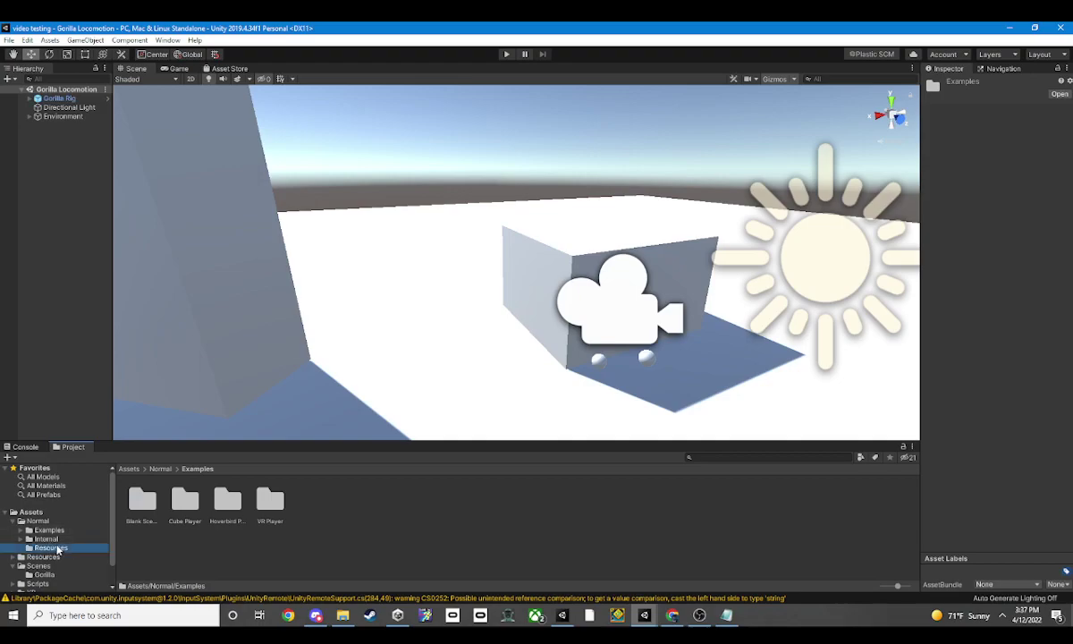
click(75, 521)
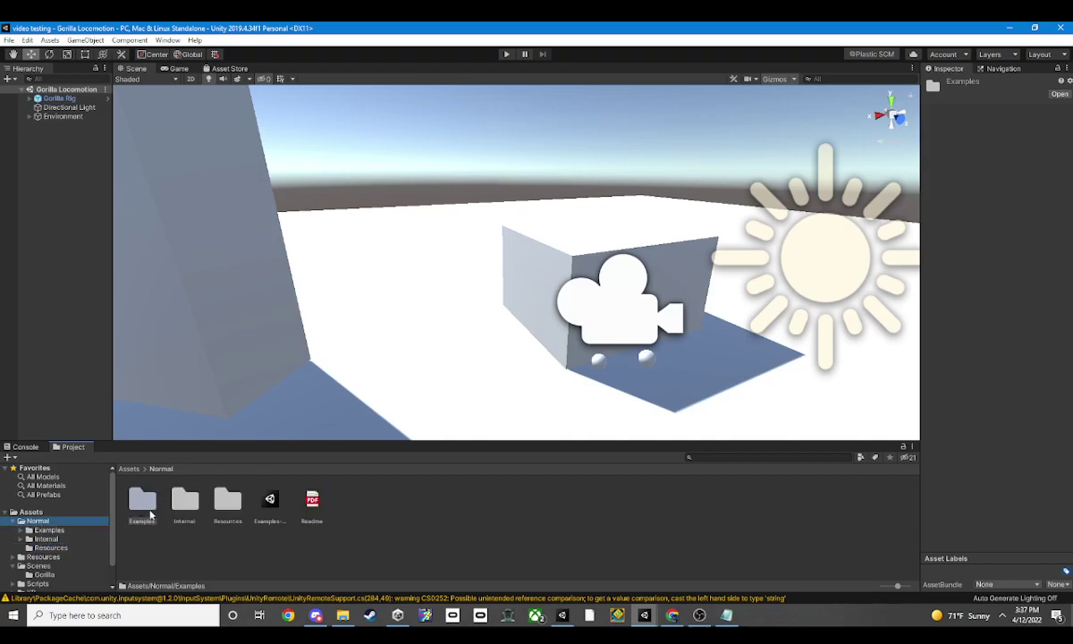
click(71, 548)
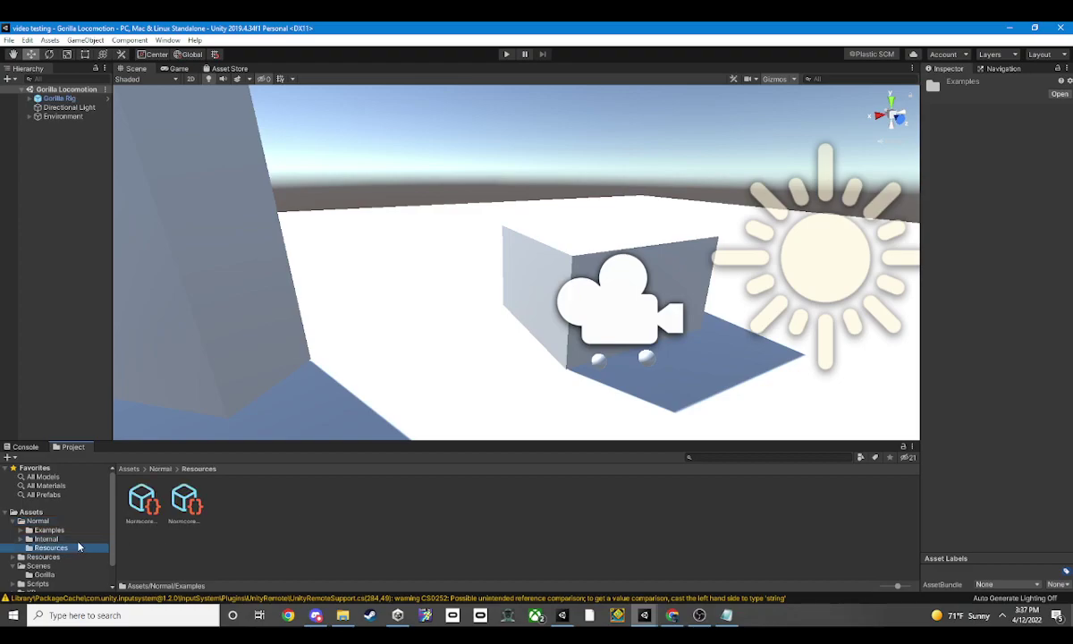
Inspect Normal's Internal/Resources folder, then return to the Normal folder.
click(41, 539)
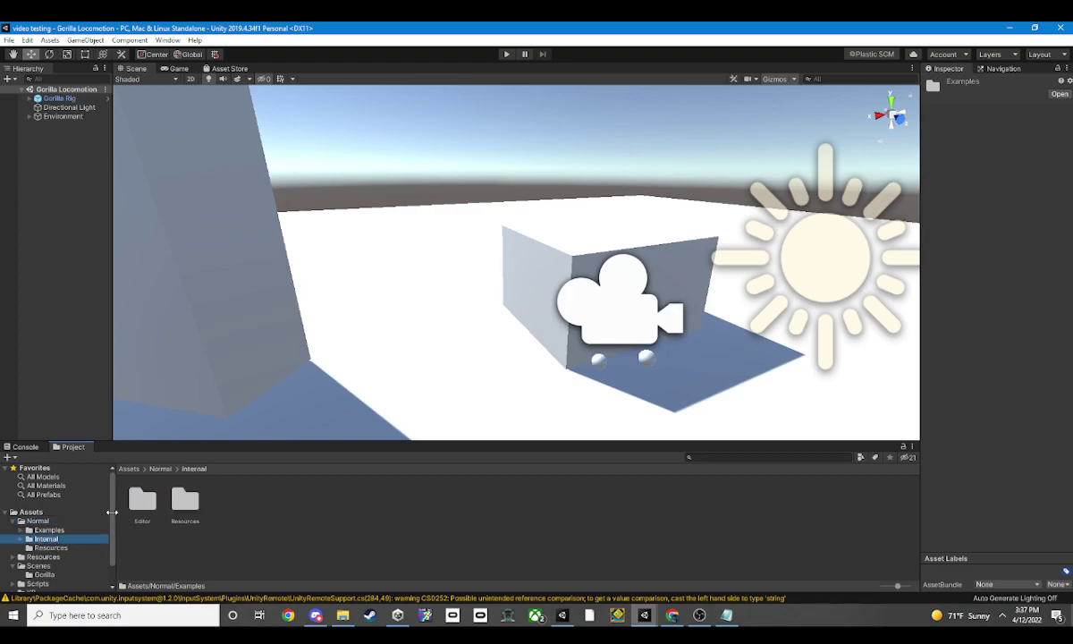
click(195, 512)
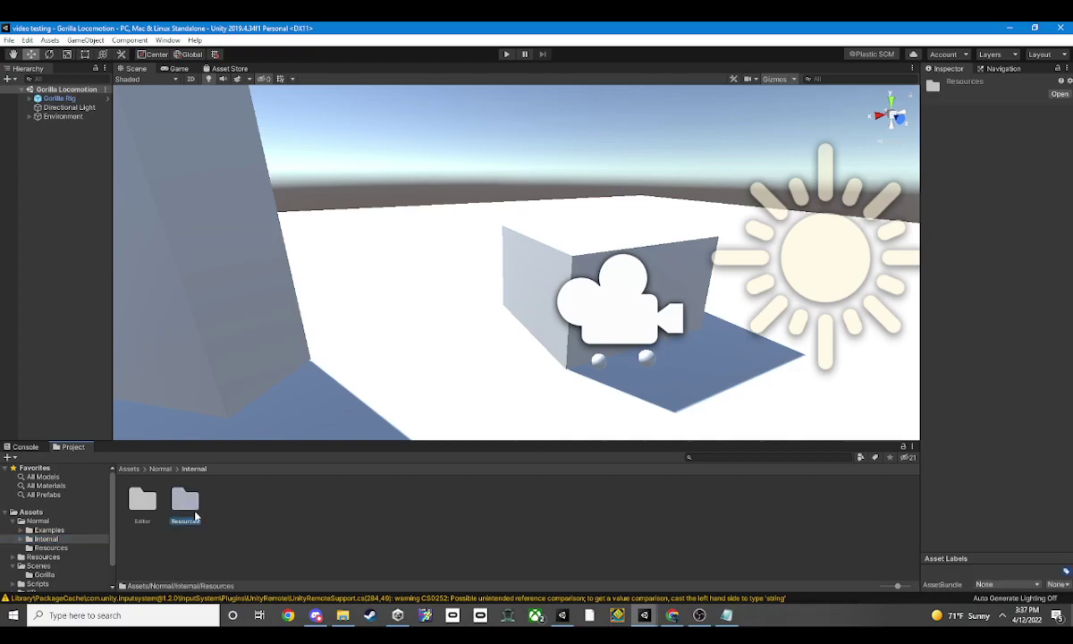
double_click(194, 515)
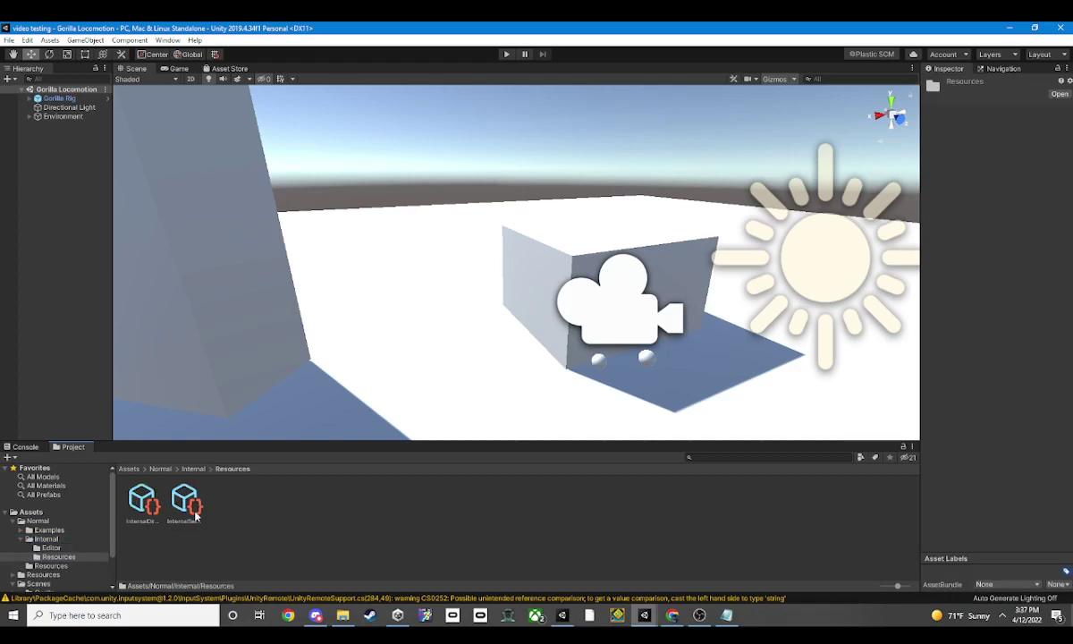
click(51, 547)
click(47, 539)
click(45, 521)
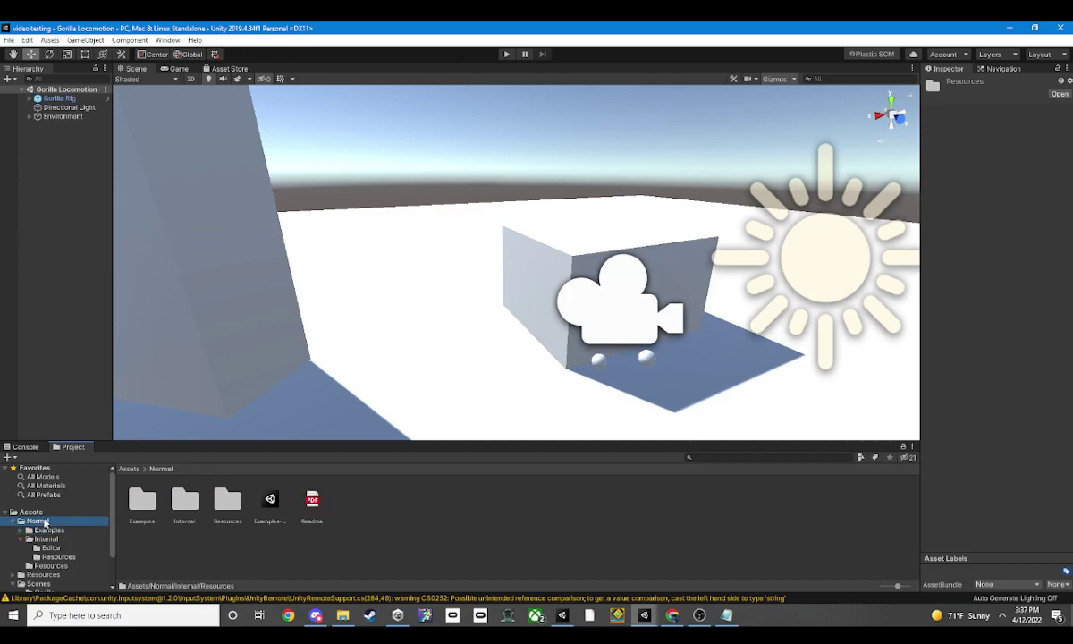
Show the top-level Assets folder contents and start a project file search.
scroll(30, 510, down, 2)
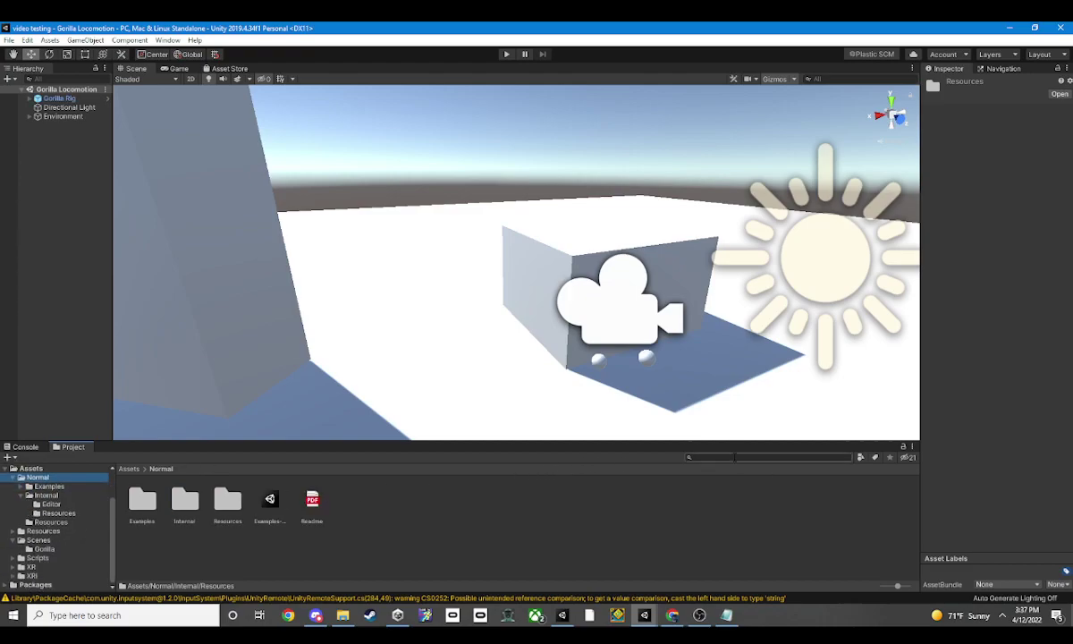
click(734, 457)
text(vr)
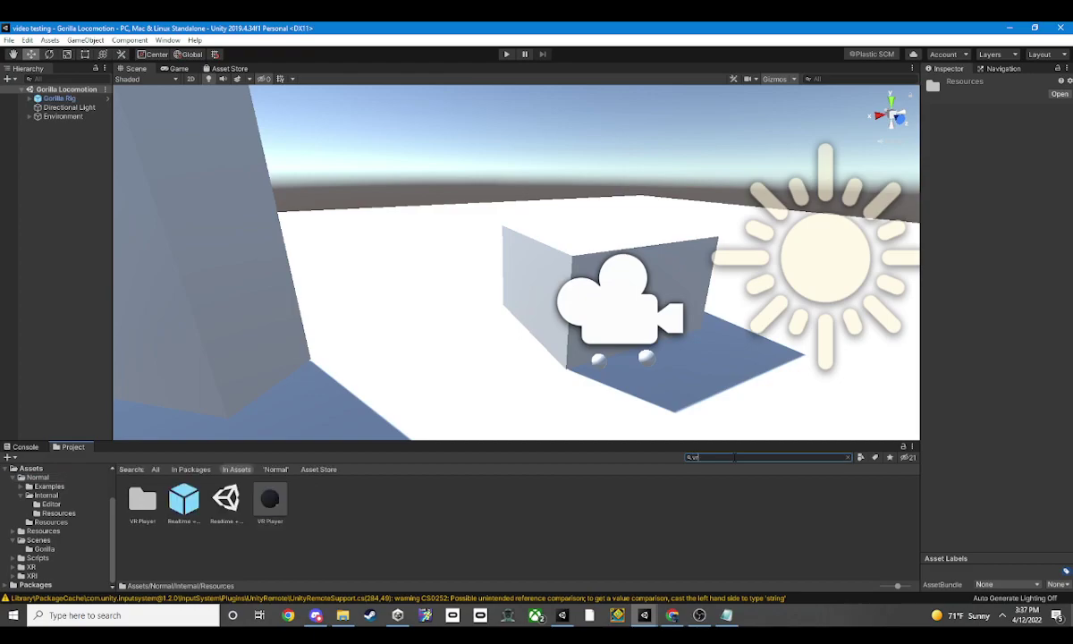
scroll(81, 509, up, 2)
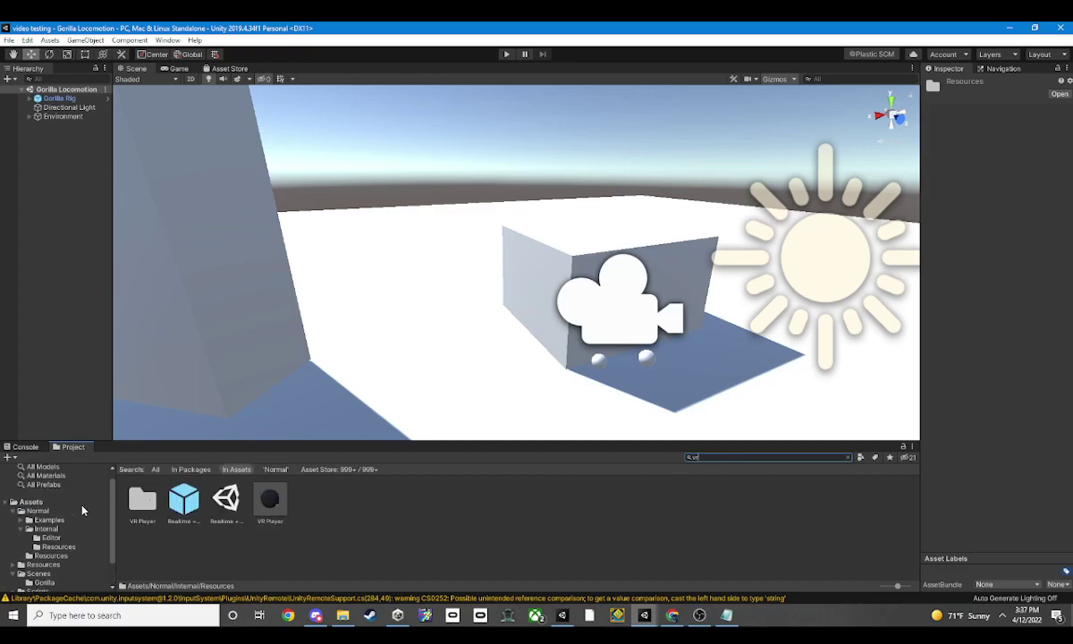
scroll(82, 510, up, 1)
click(71, 512)
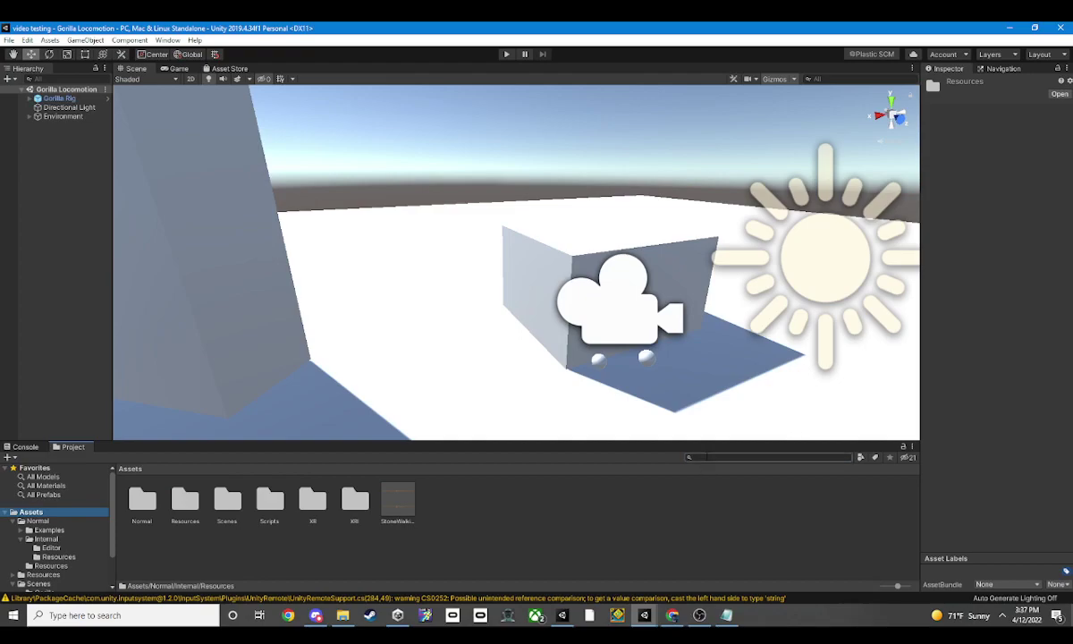
click(692, 457)
Search for the VR Player prefab and drag Realtime + VR Player into the Hierarchy.
text(r)
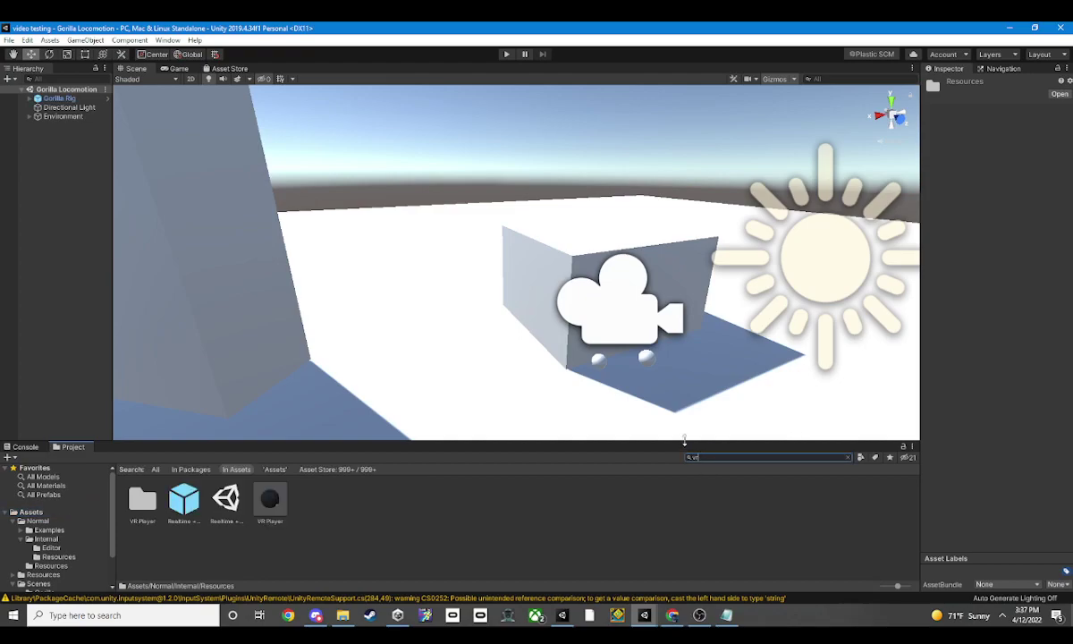
click(270, 502)
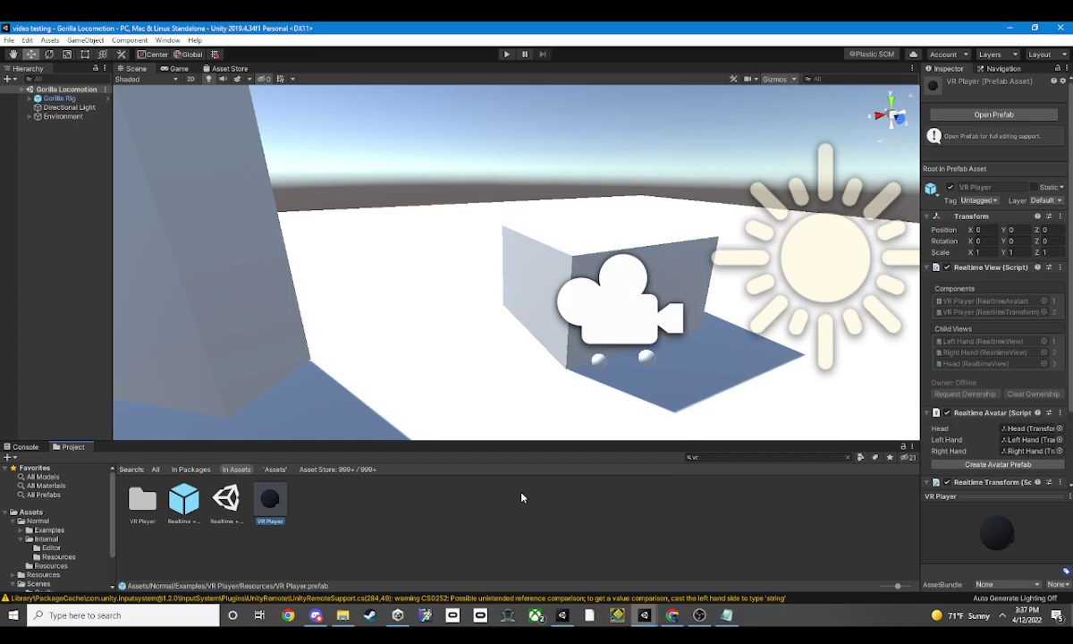
click(329, 505)
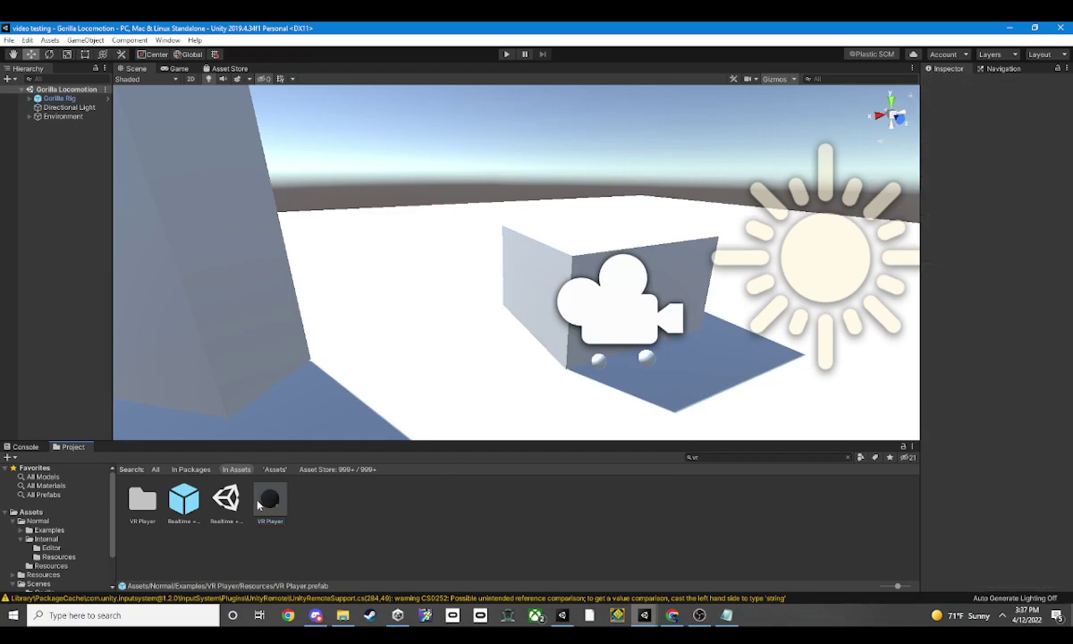
drag(184, 499, 49, 152)
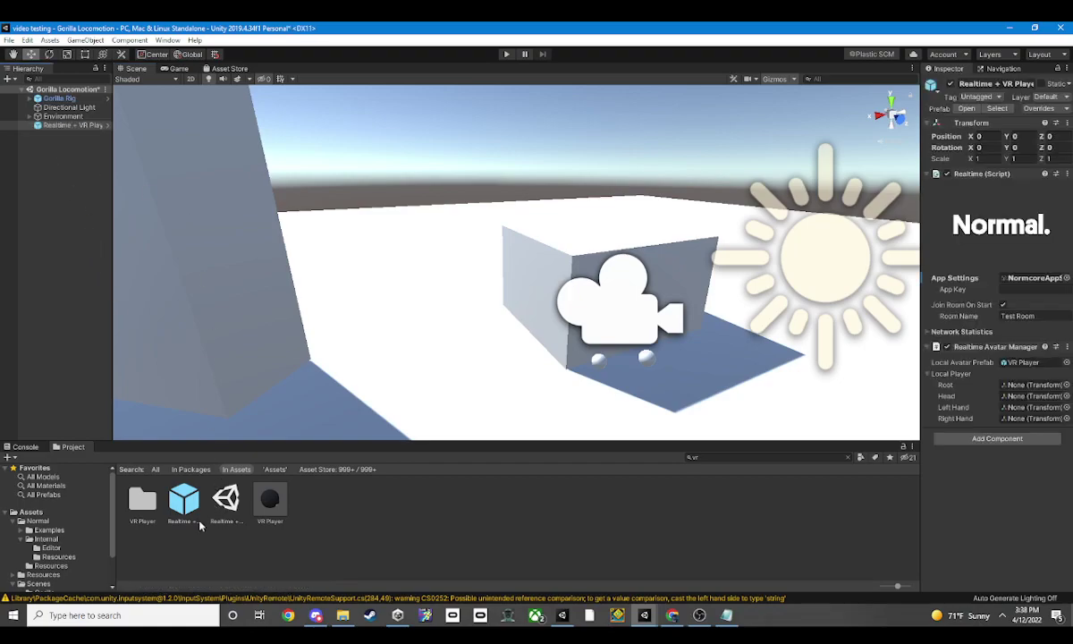
scroll(494, 307, up, 3)
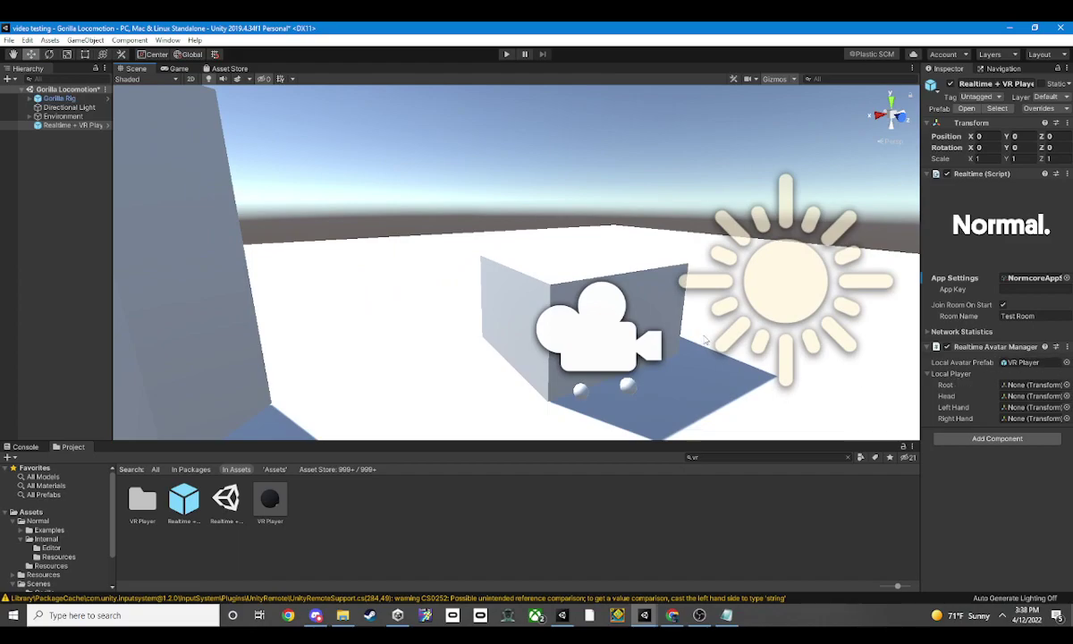
alt+drag(572, 339, 713, 341)
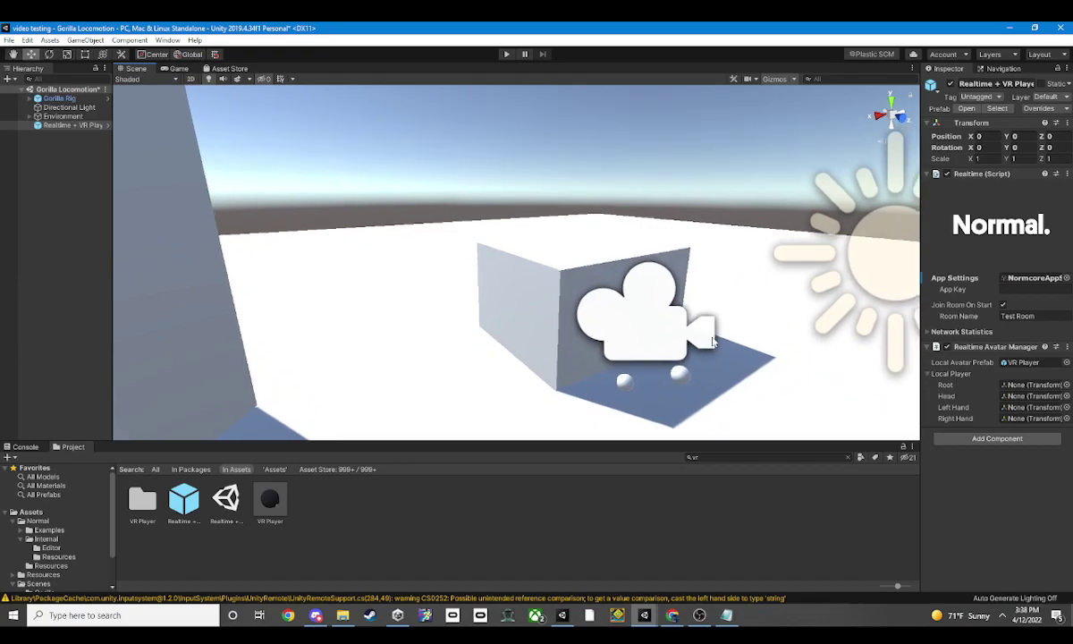
Check the avatar Root object picker without choosing, then show the open Unity windows.
click(1065, 384)
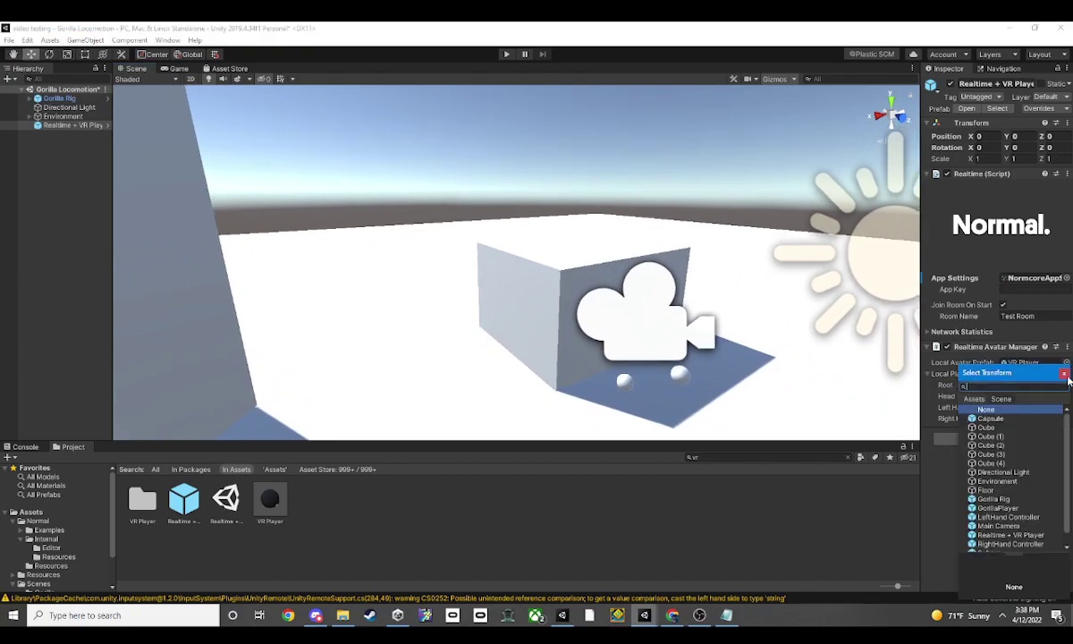
click(643, 615)
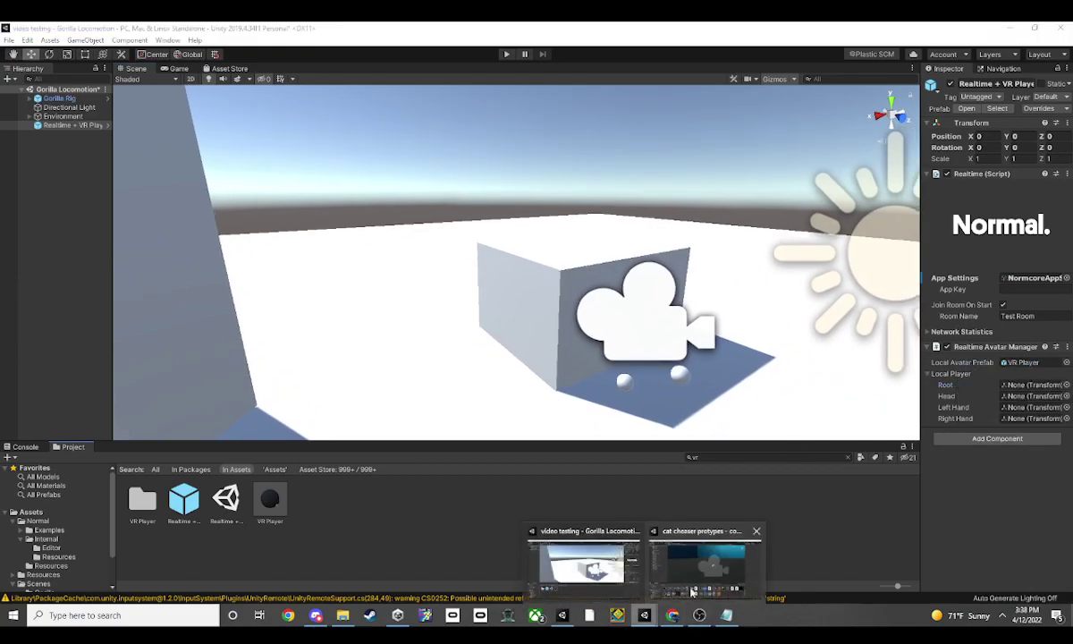
click(743, 528)
Check the Root slot on Realtime + VR Player in the other project, then return to Gorilla Locomotion.
click(131, 277)
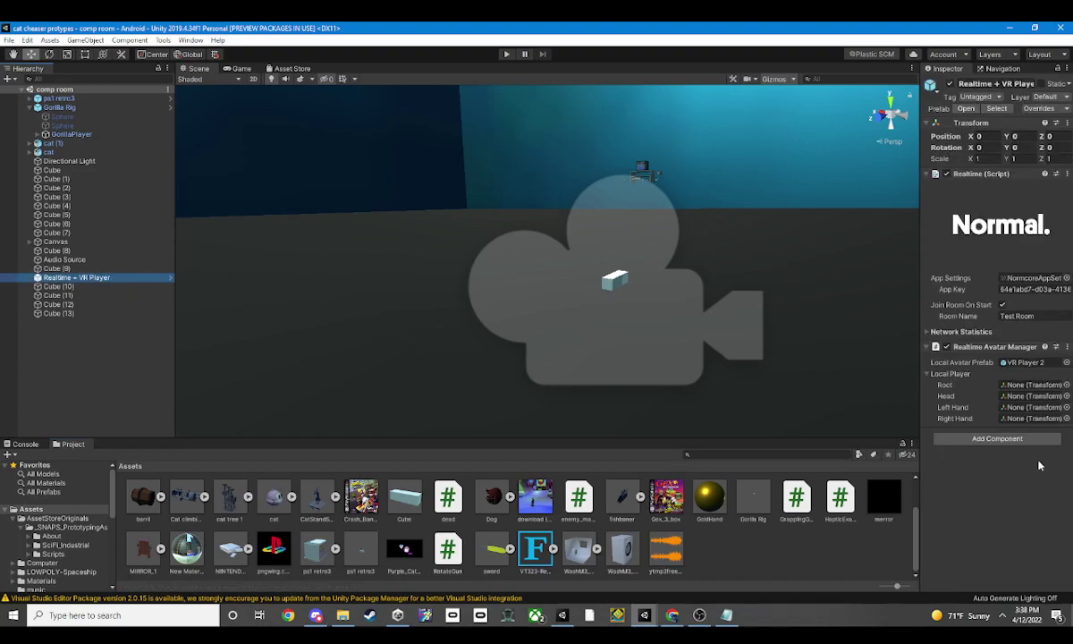
click(1065, 384)
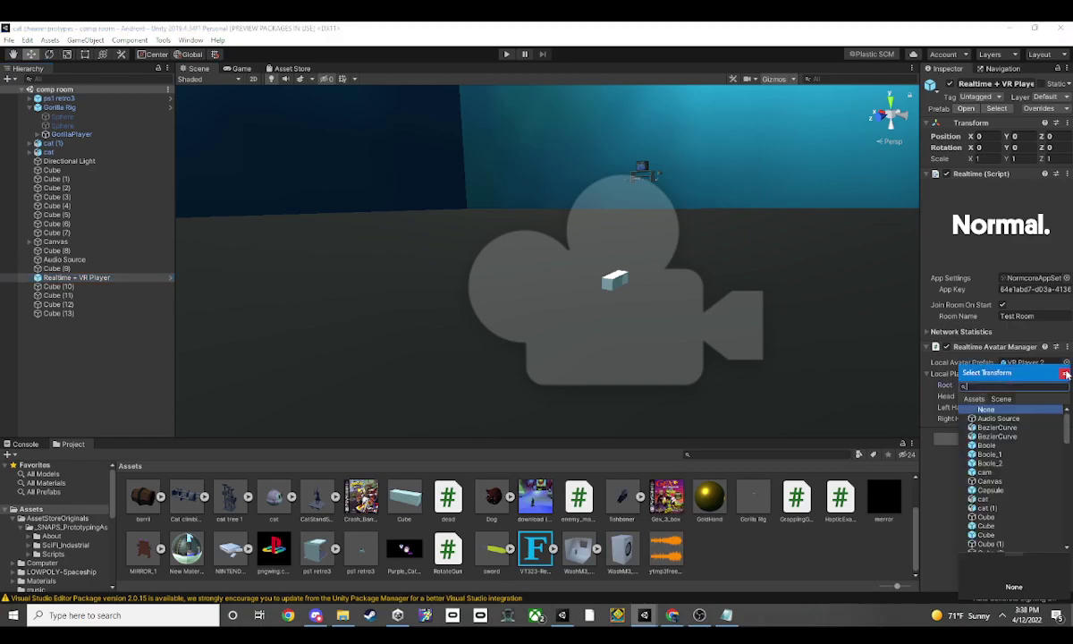
click(1066, 373)
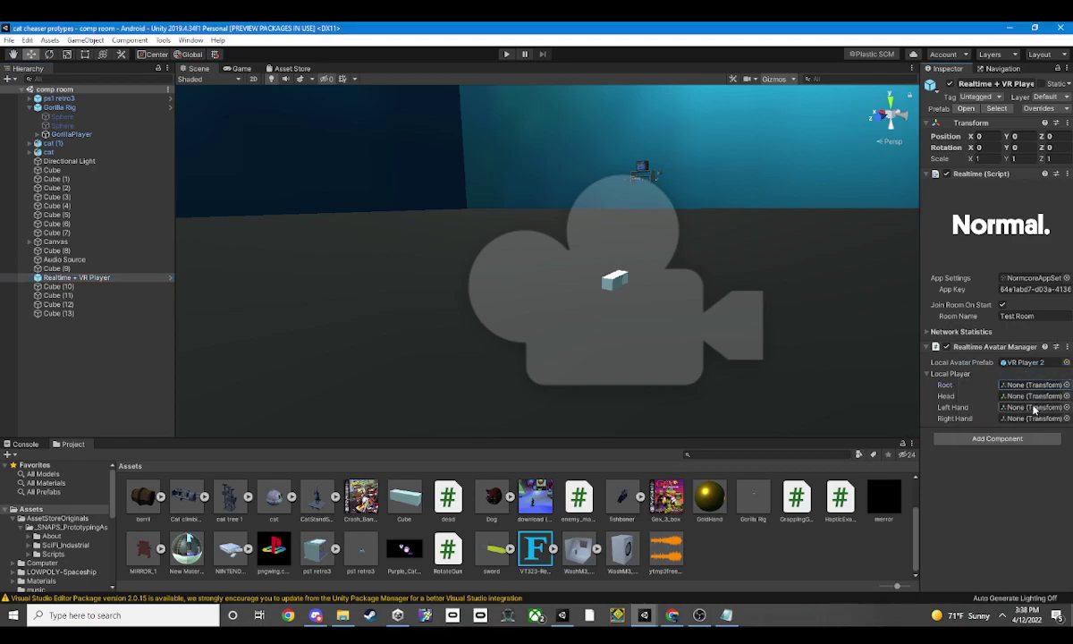
click(643, 615)
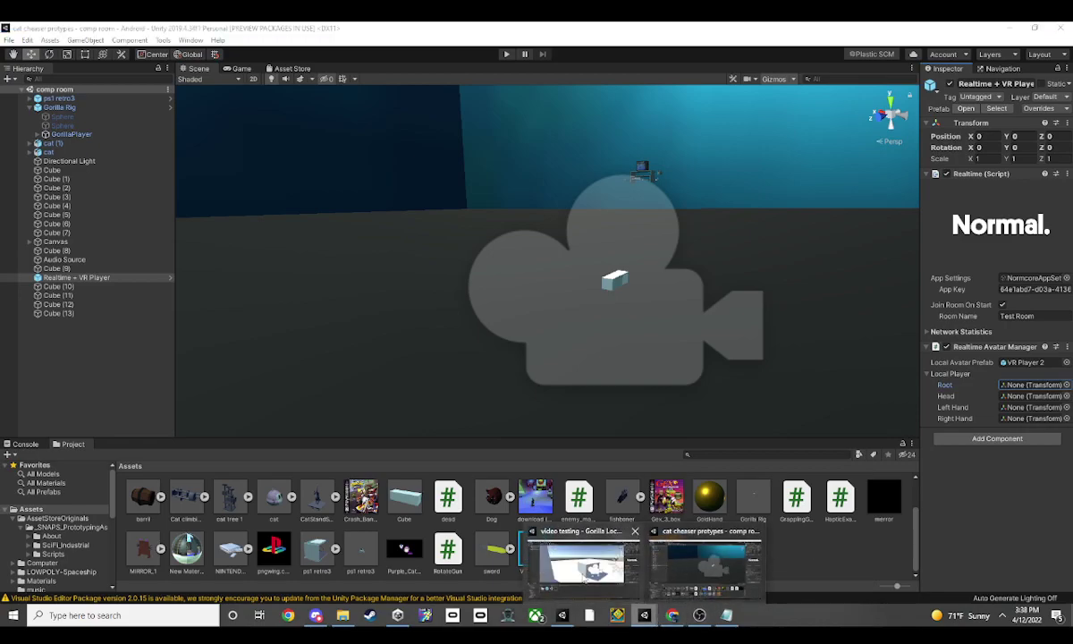
click(581, 561)
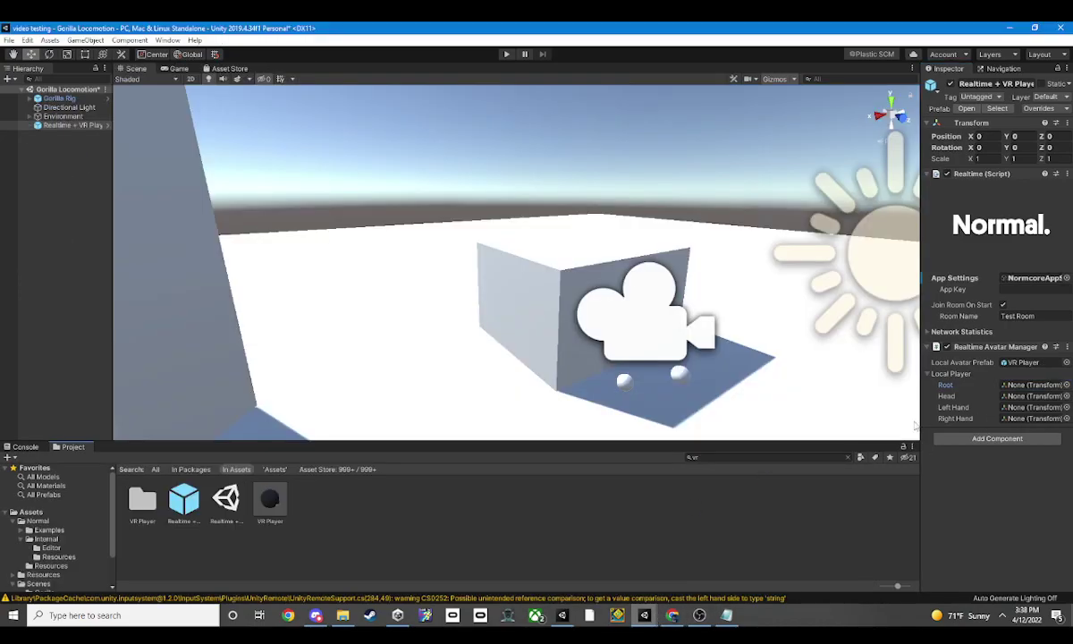
Check the Head slot picker and expand Gorilla Rig and GorillaPlayer in the Hierarchy.
click(1065, 396)
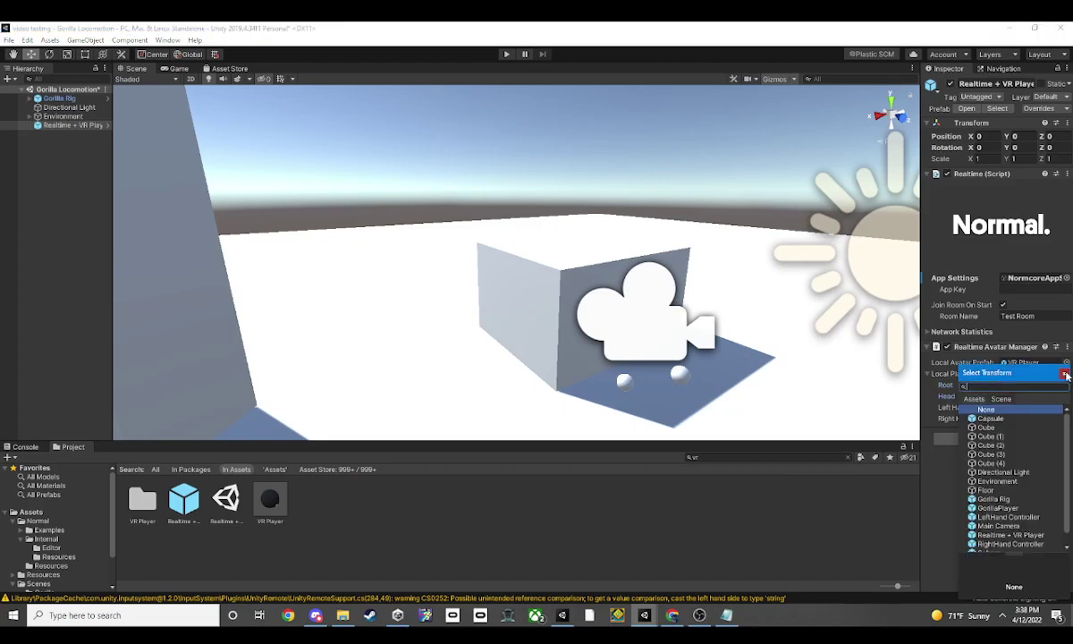
click(1065, 373)
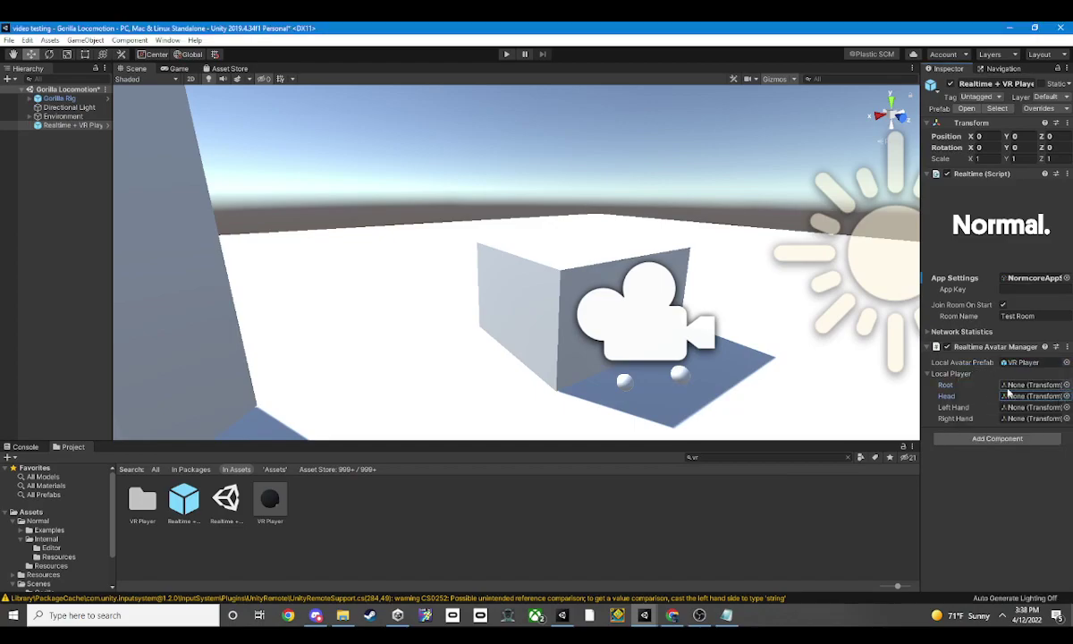
click(29, 98)
click(30, 99)
click(70, 152)
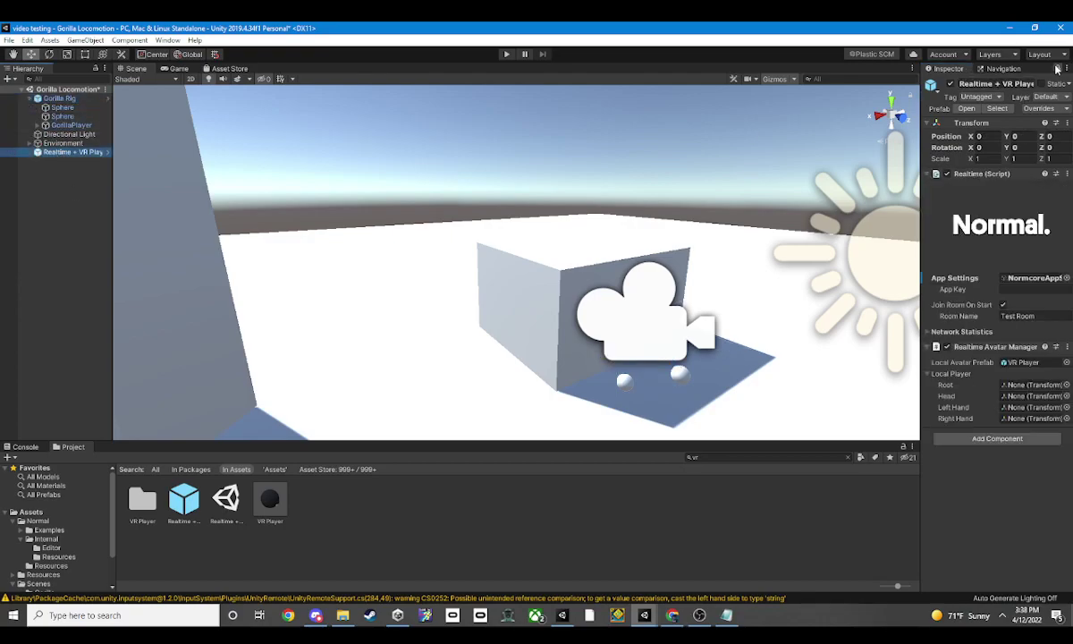
right_click(828, 104)
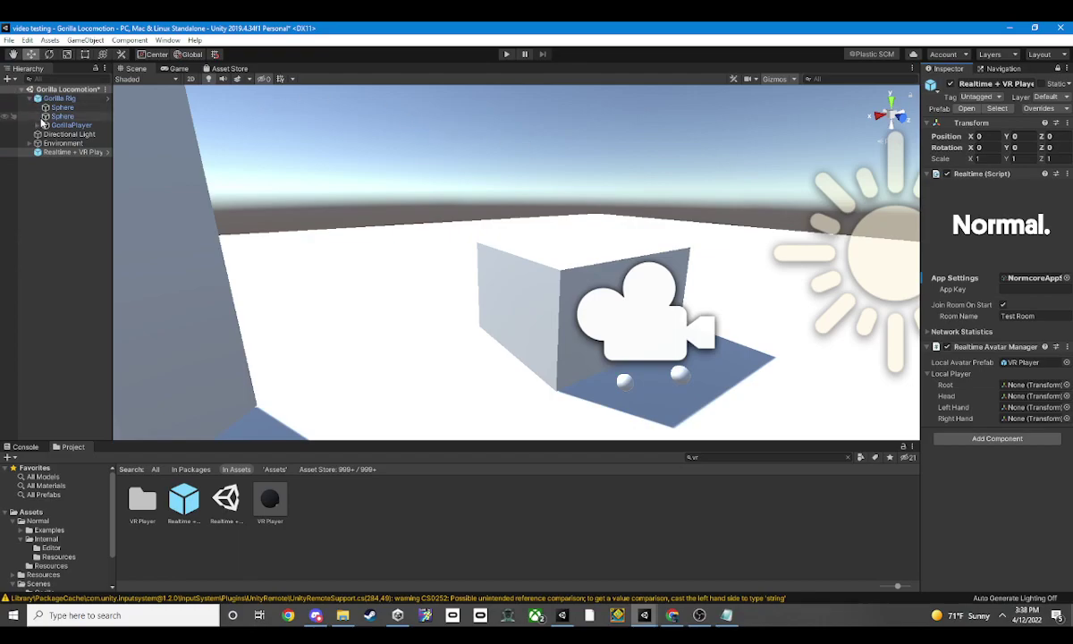
click(39, 125)
Assign LeftHand and RightHand Controllers to the hands, GorillaPlayer as Root, Main Camera as Head.
drag(76, 143, 1033, 406)
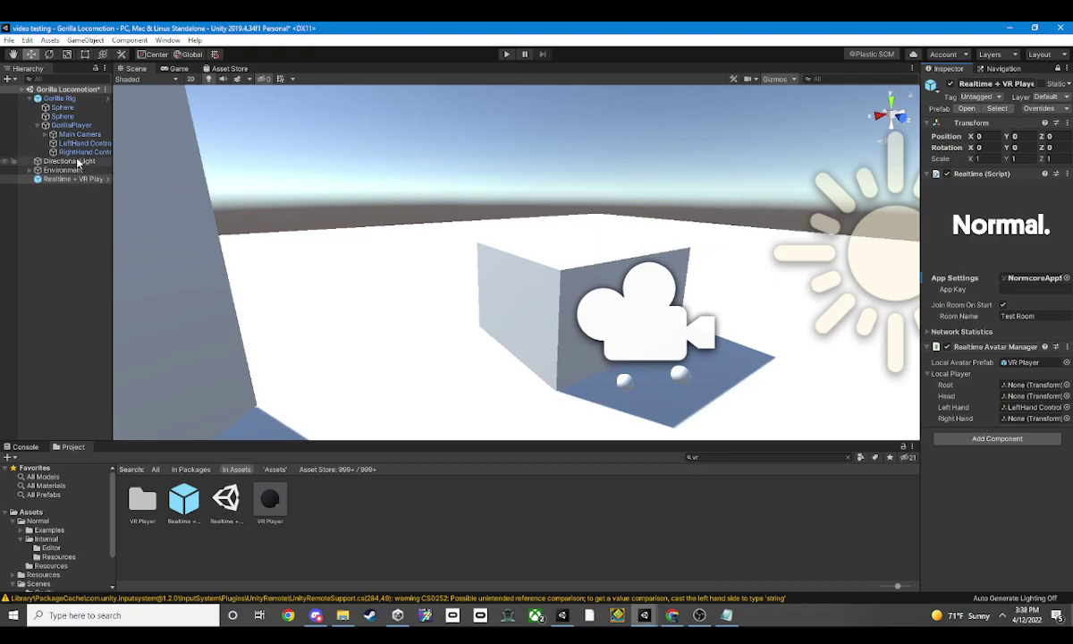
mouse_move(73, 152)
mouse_down()
mouse_move(953, 384)
mouse_move(1026, 428)
mouse_up()
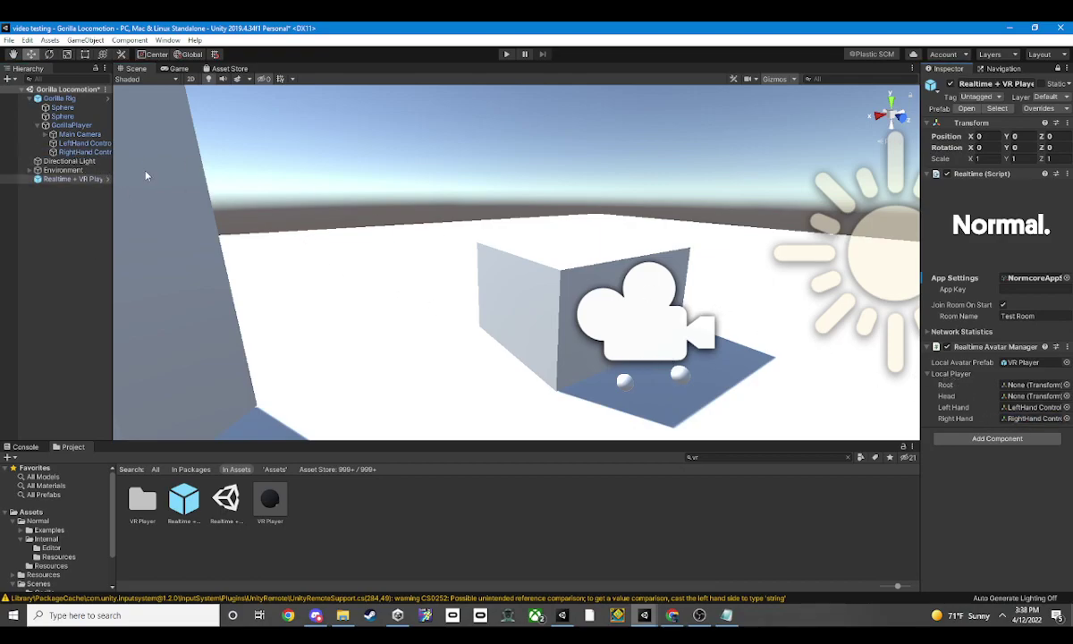
drag(72, 125, 1035, 385)
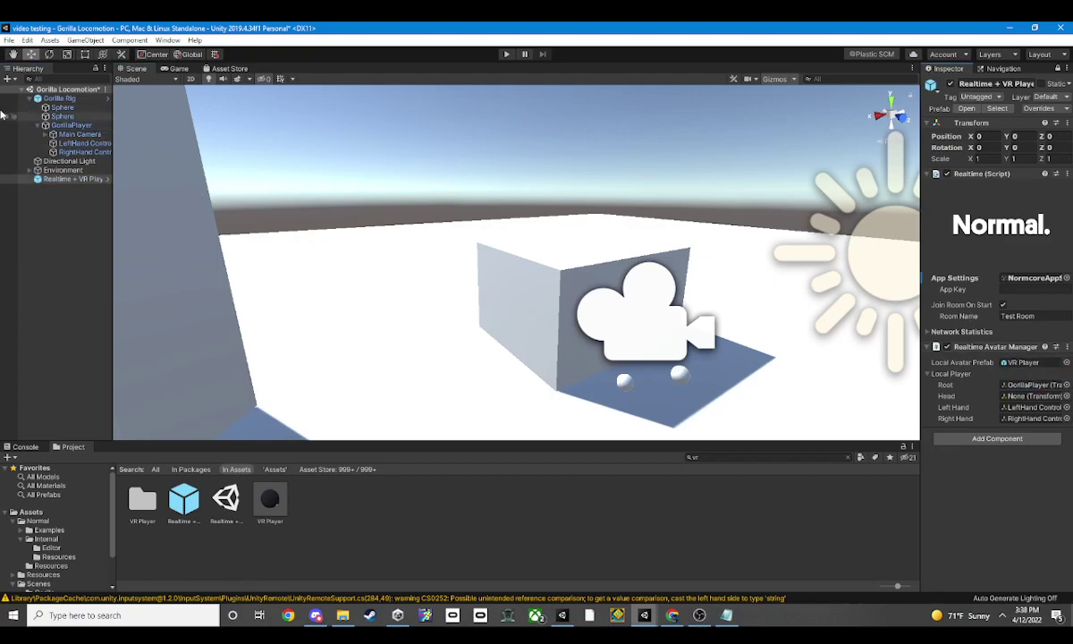
drag(56, 137, 1018, 400)
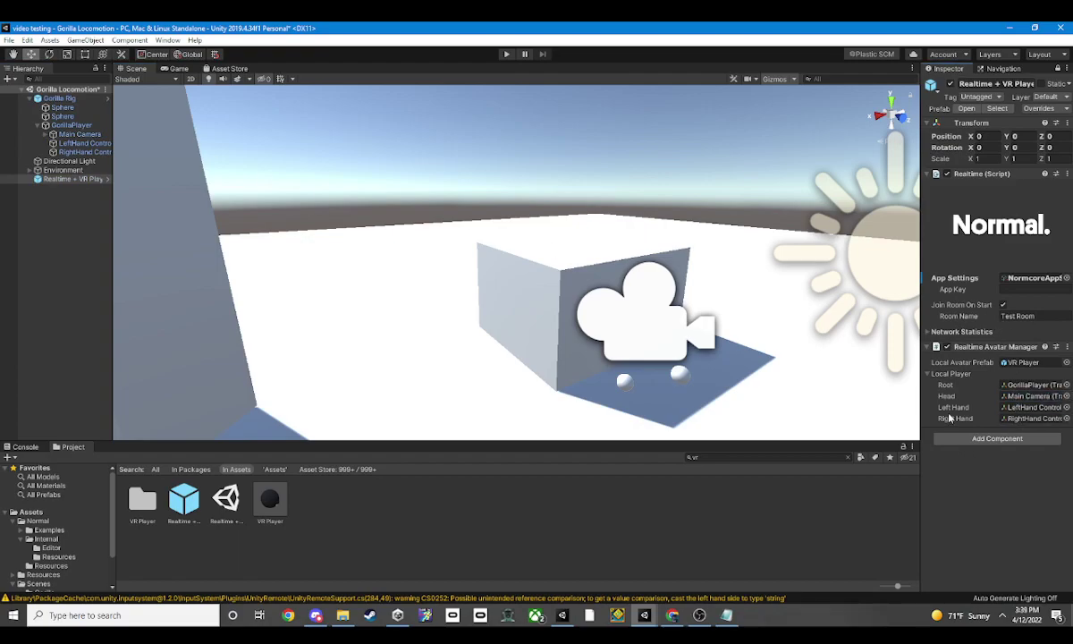
mouse_move(664, 305)
alt+mouse_down()
mouse_move(647, 315)
mouse_move(633, 393)
alt+mouse_up()
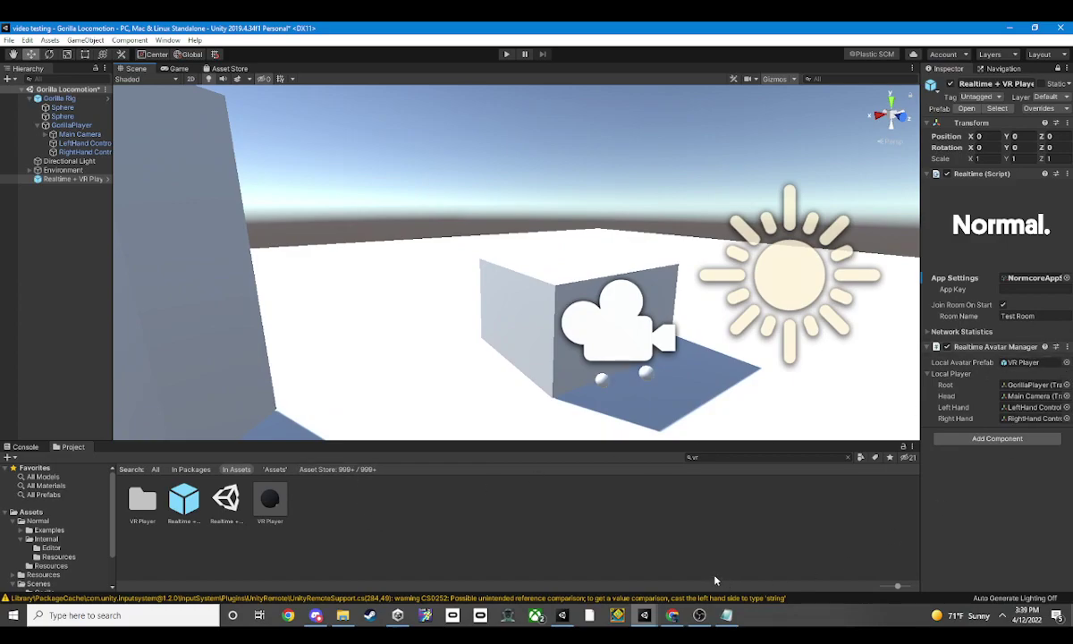
click(644, 615)
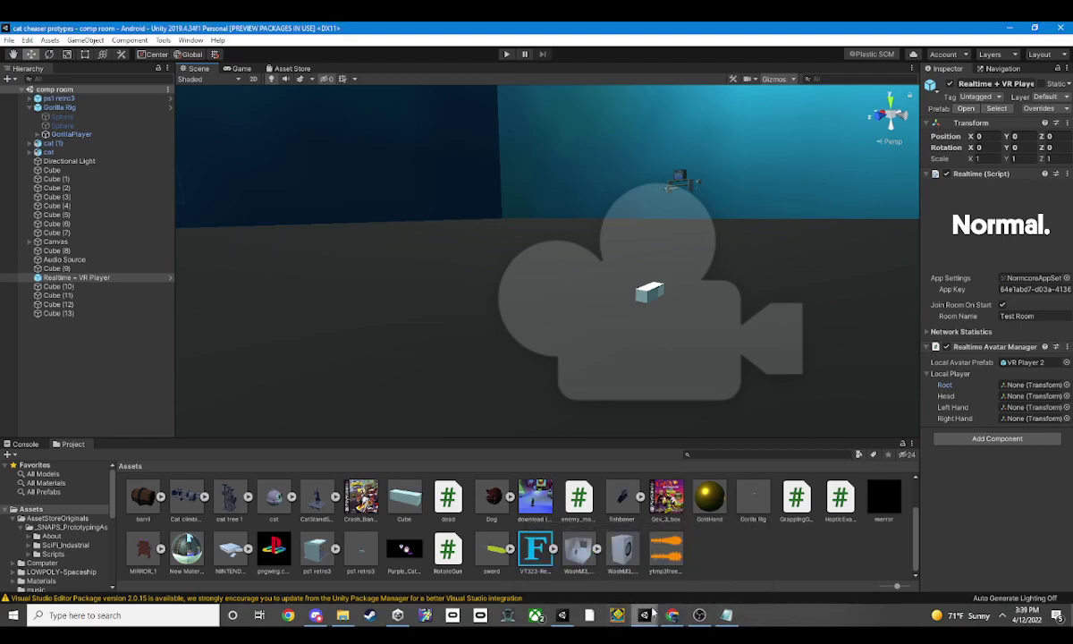
Bring Gorilla Locomotion forward and select the Realtime App Key field.
mouse_move(618, 623)
click(572, 559)
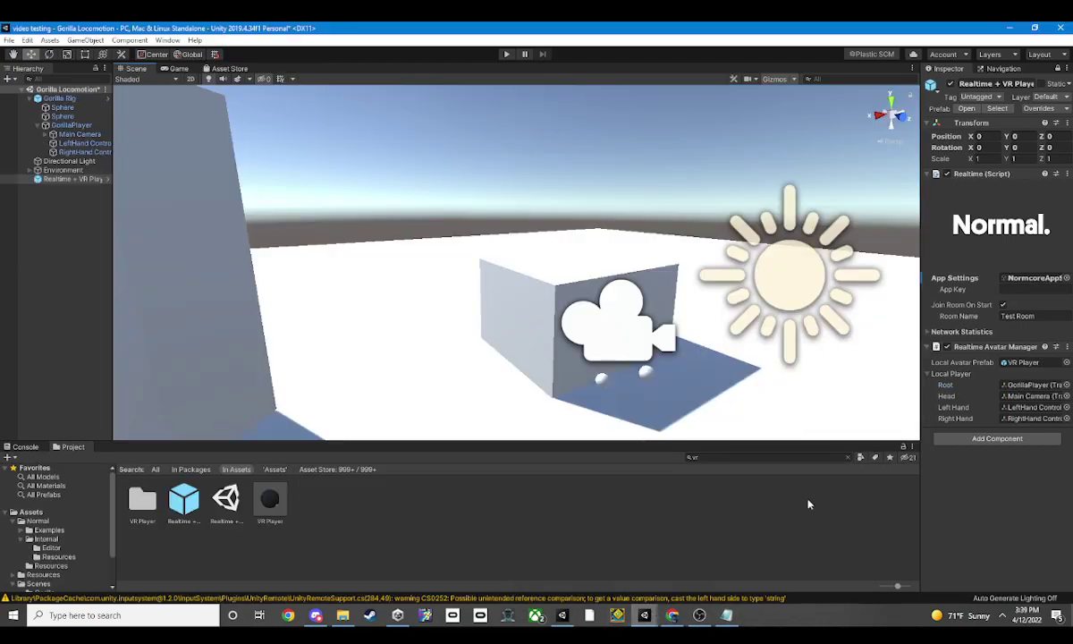
click(1010, 288)
In the Normcore dashboard, create an application named 'test' and select its app key.
click(675, 624)
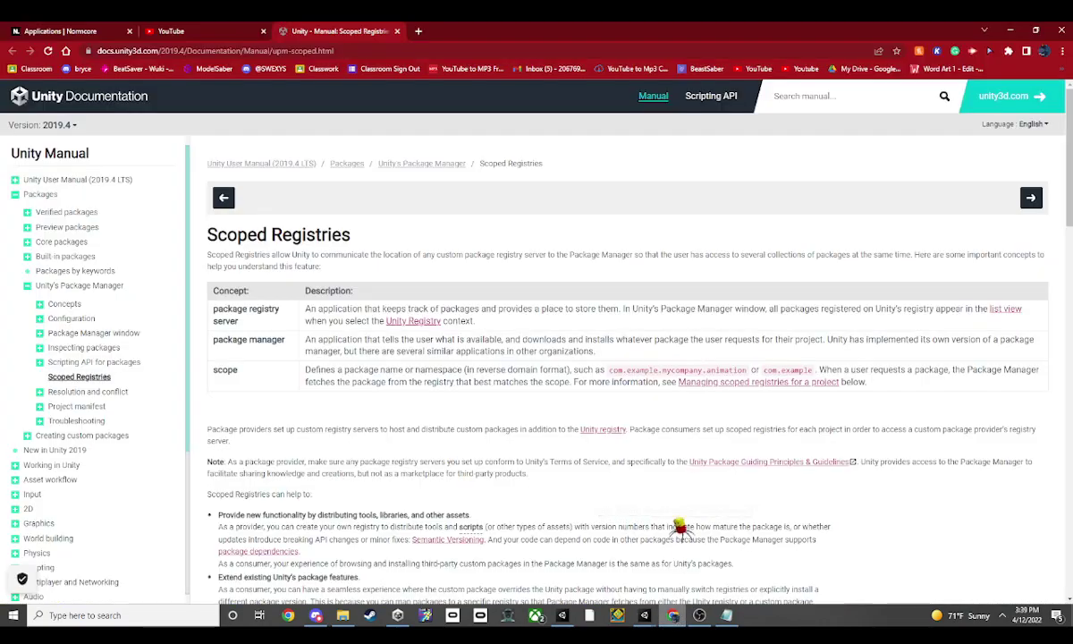
click(27, 30)
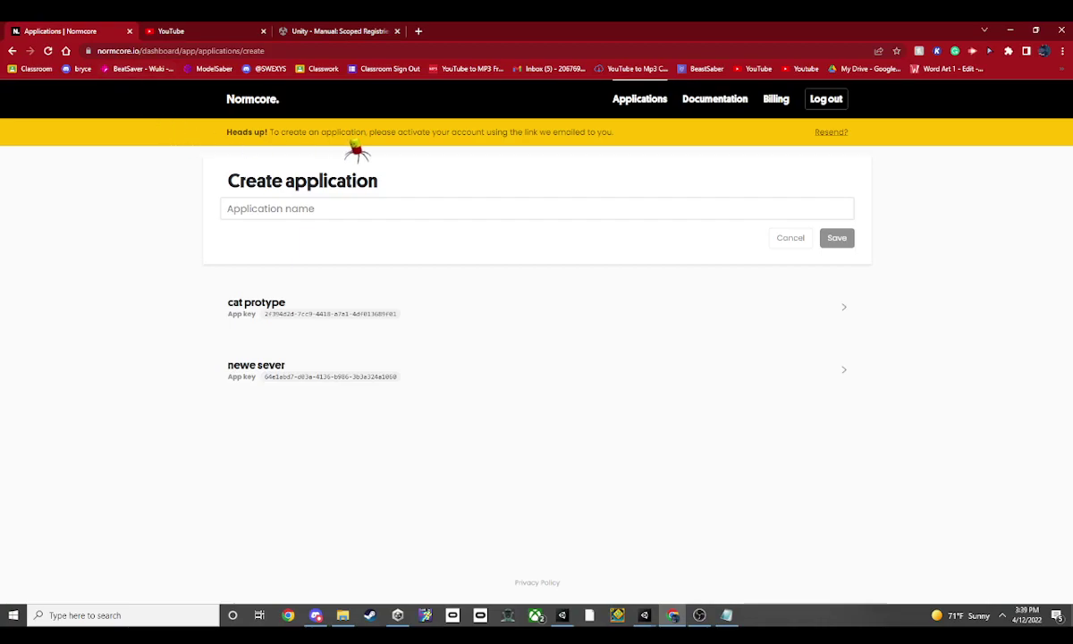
click(12, 51)
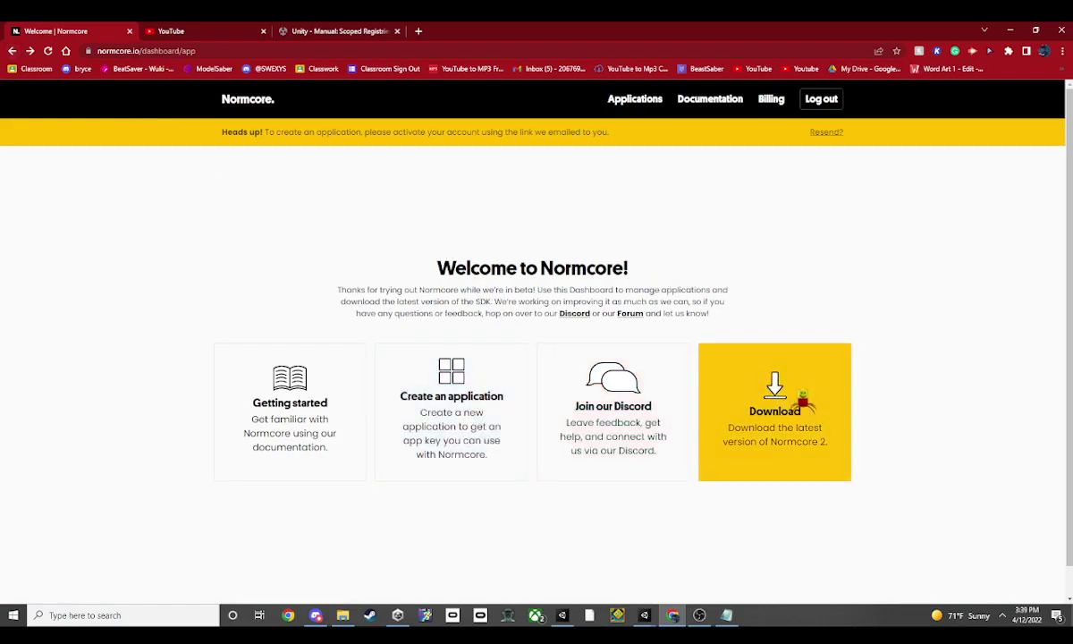
click(468, 428)
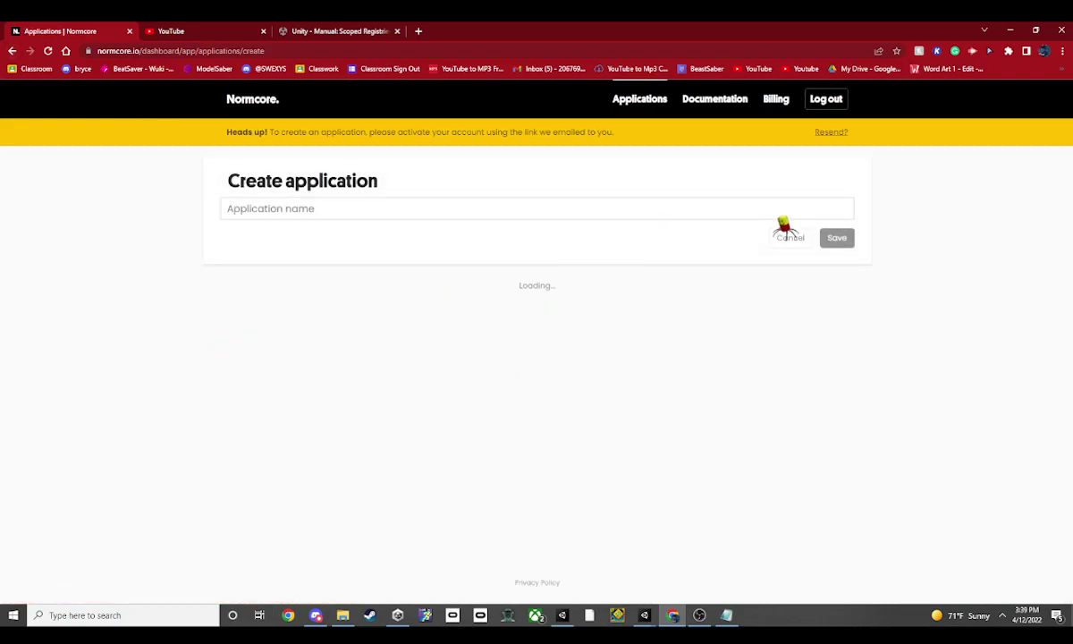
text(test)
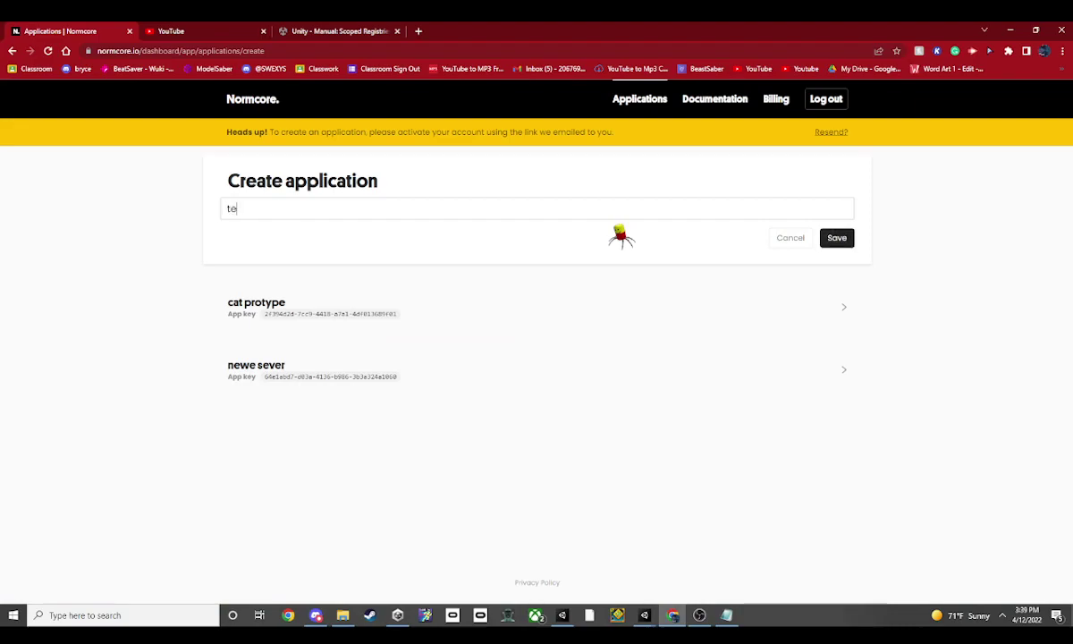
click(844, 238)
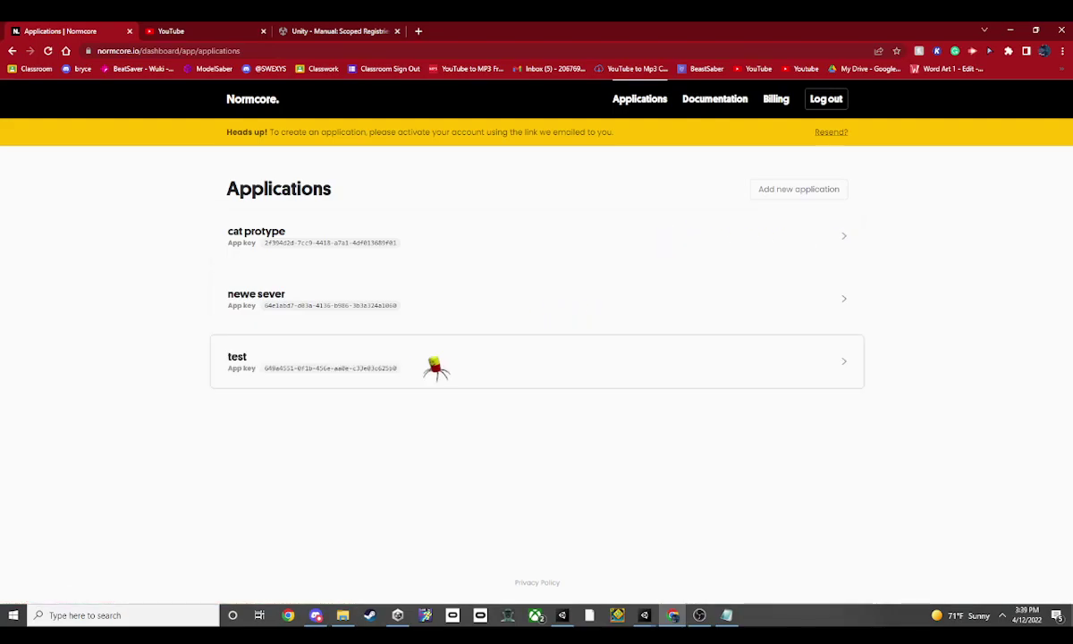
drag(398, 367, 264, 367)
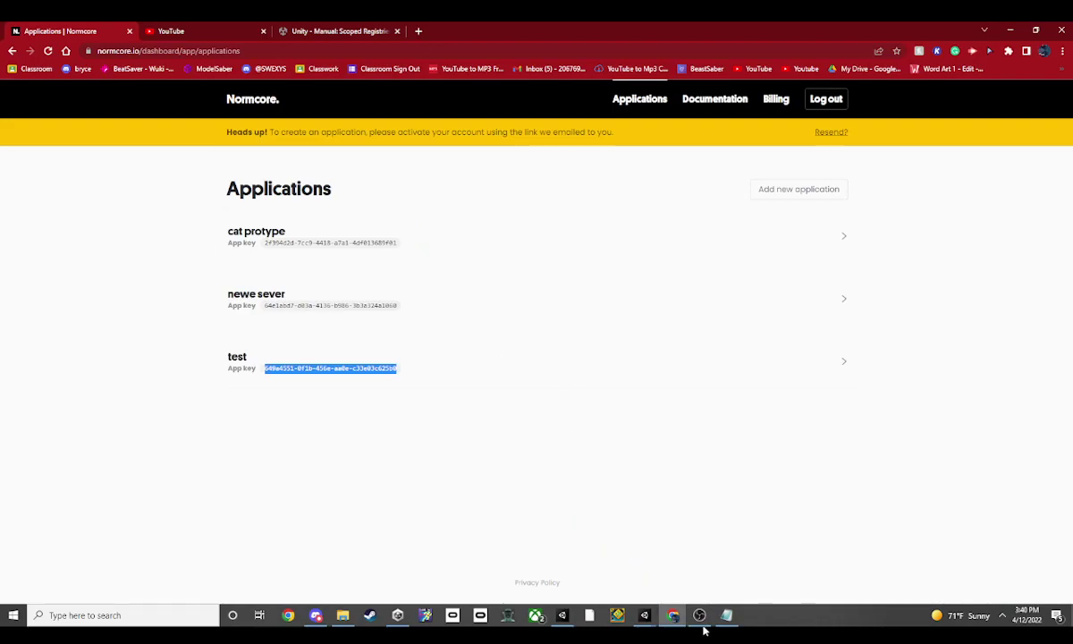
Paste the test app's Normcore key into the Realtime App Key field, then select the VR Player prefab.
mouse_move(646, 617)
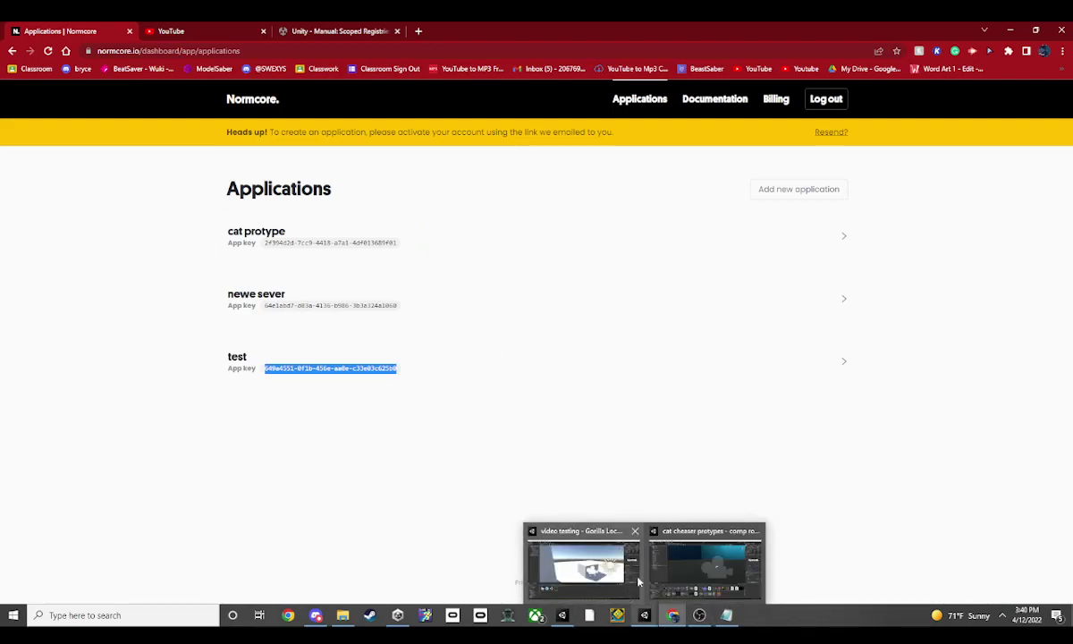
click(590, 555)
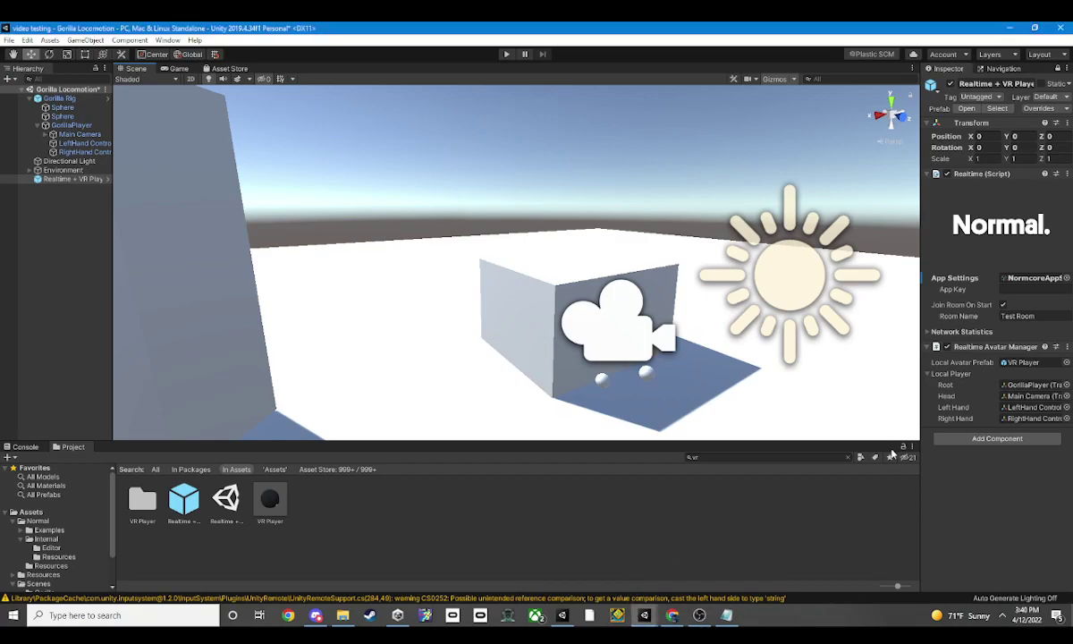
click(1017, 290)
key(ctrl+v)
key(ctrl+b)
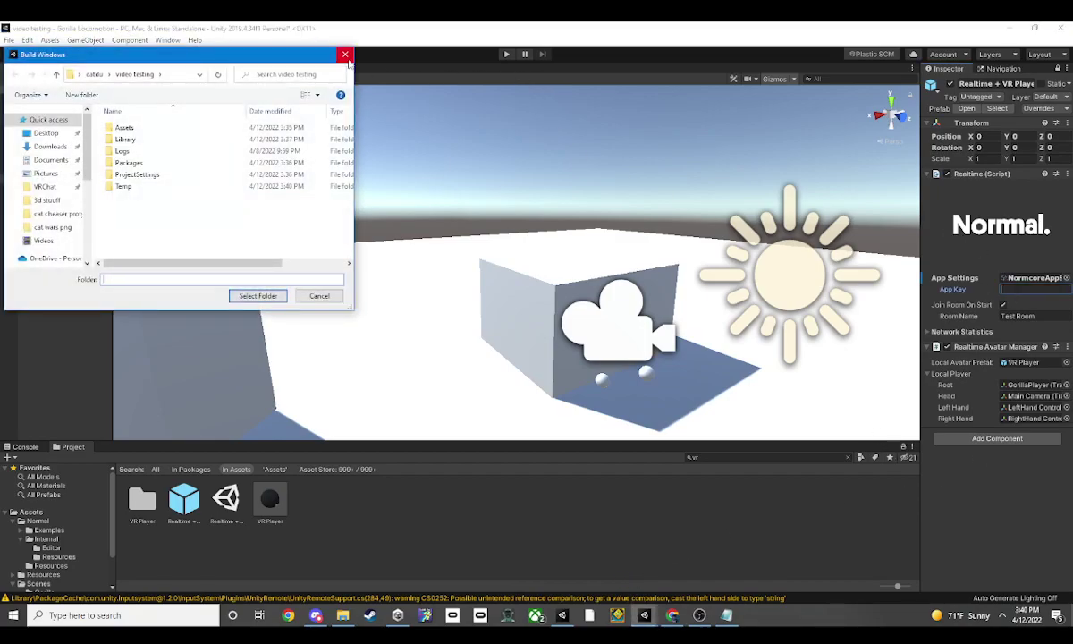
click(324, 51)
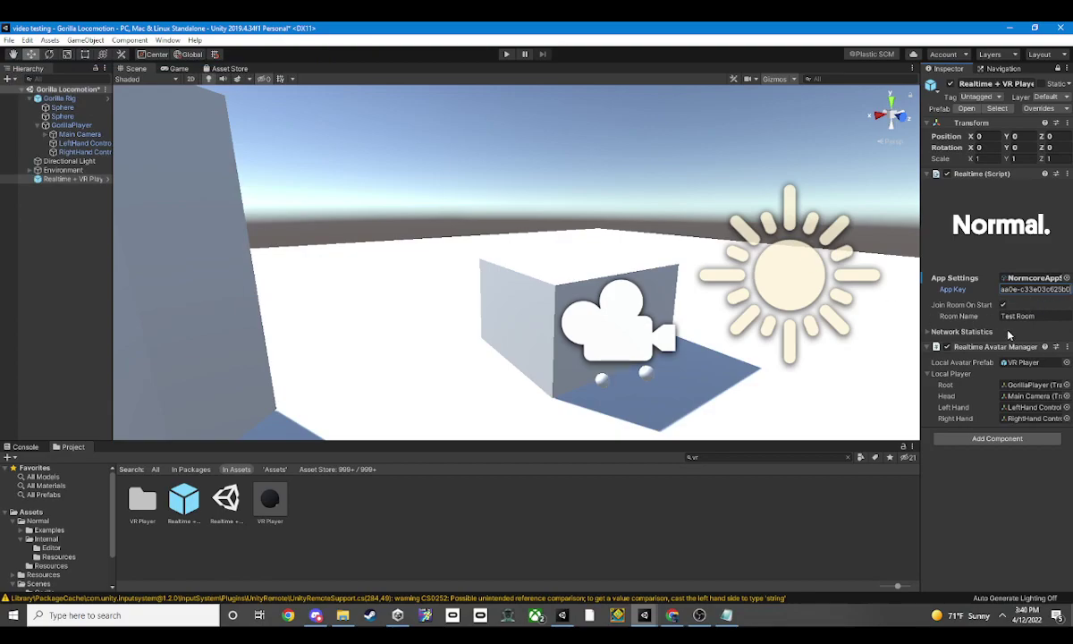
click(849, 488)
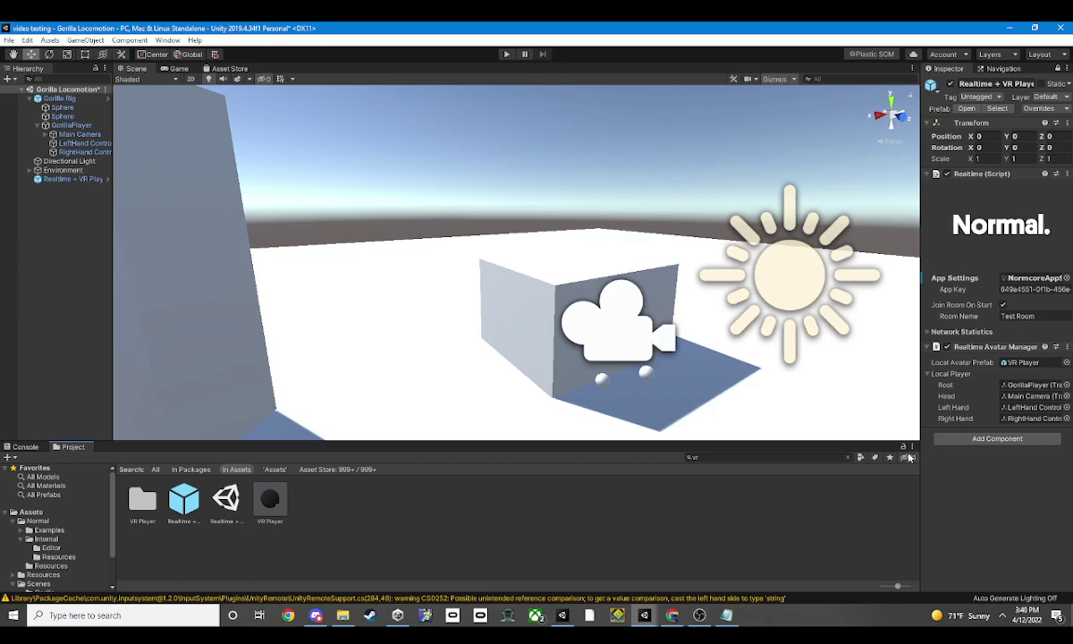
click(271, 509)
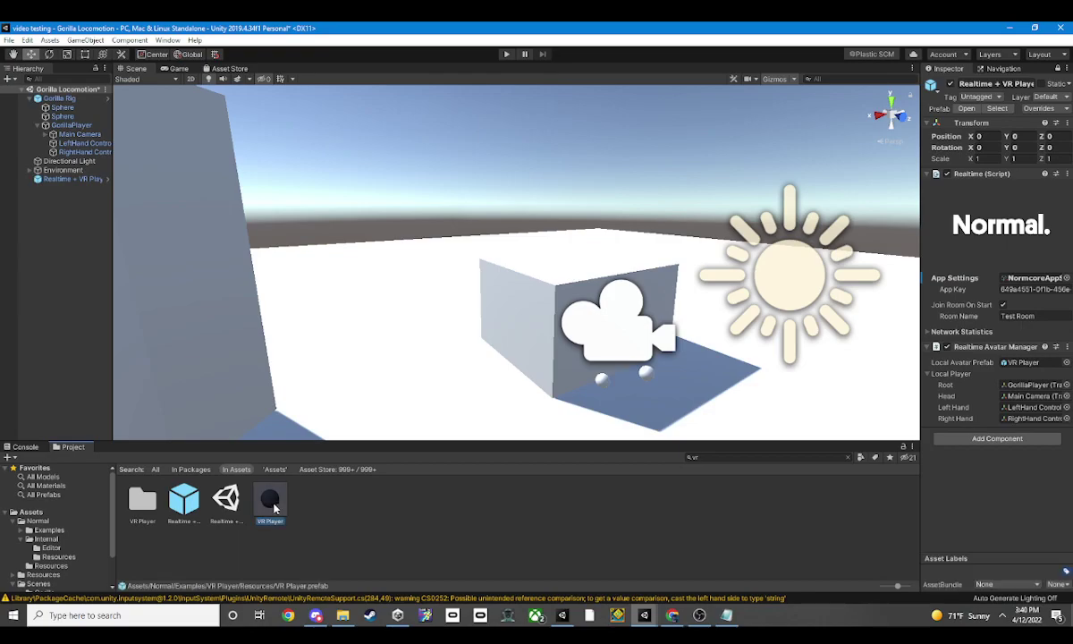
double_click(272, 505)
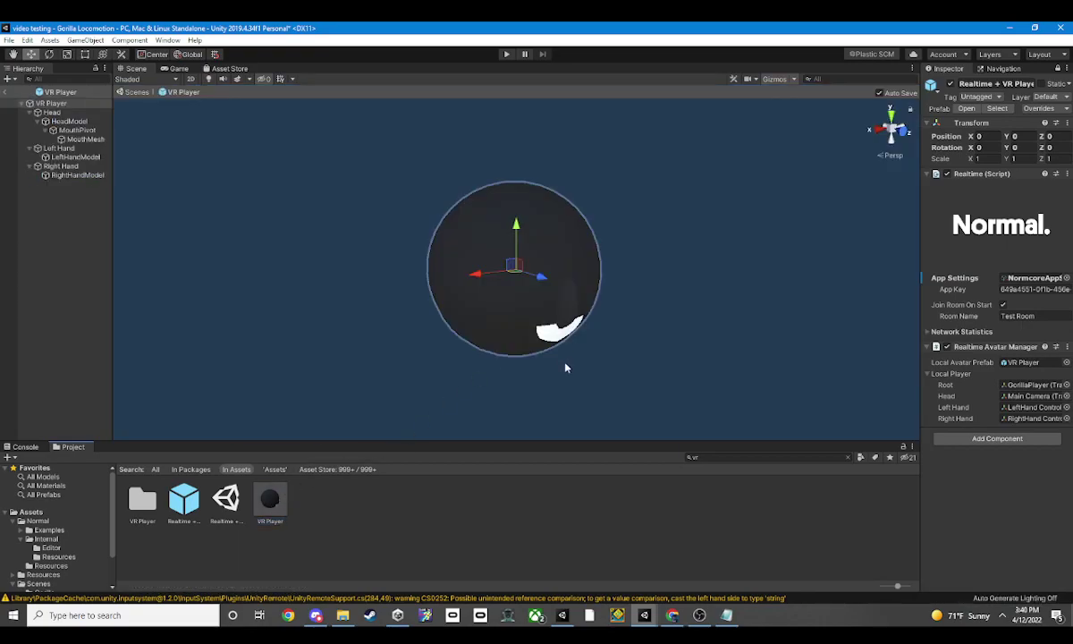
click(16, 446)
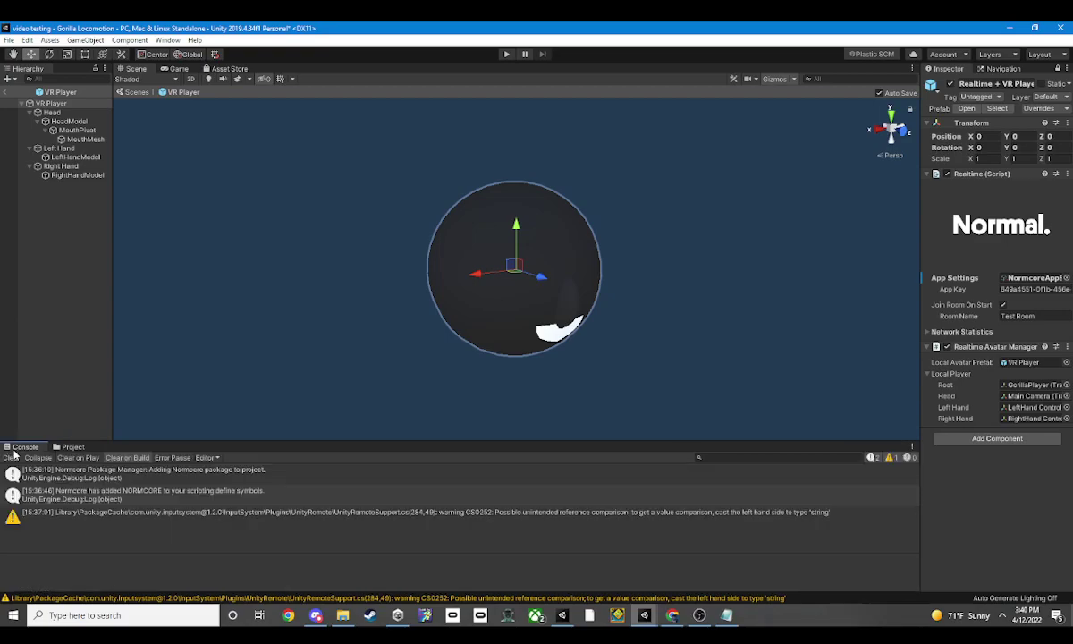
click(71, 446)
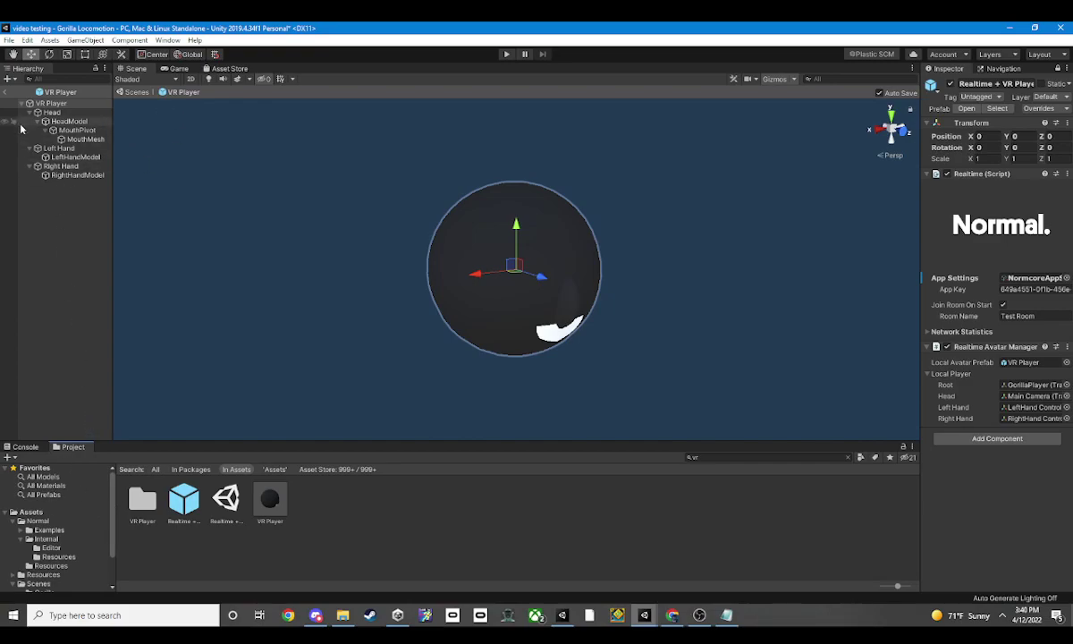
click(6, 93)
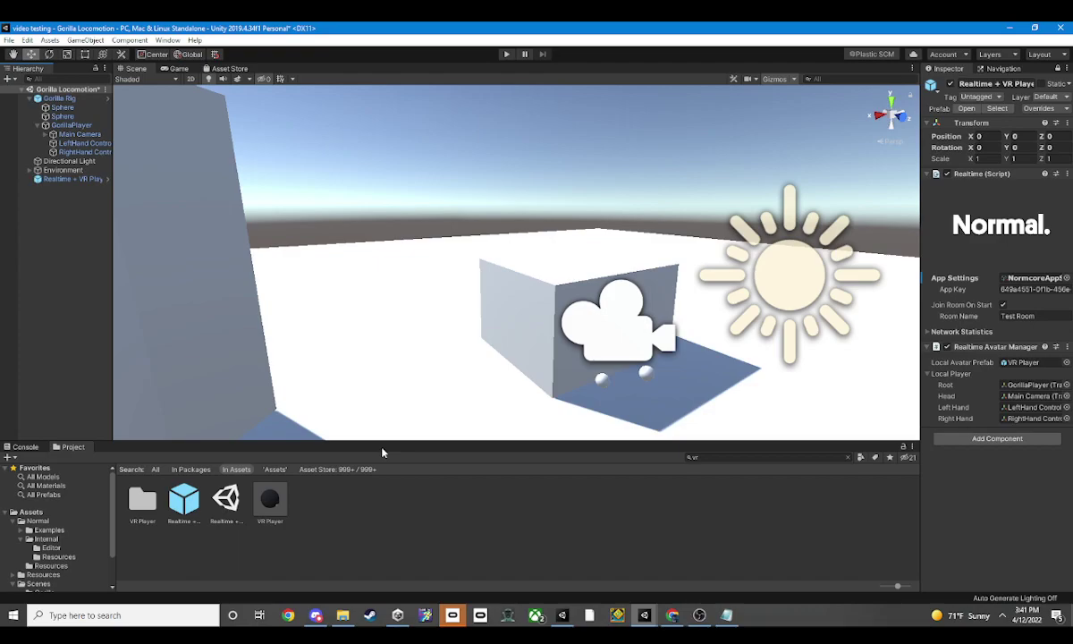
Play the Gorilla Locomotion scene, confirm Realtime shows Connected, then stop play mode.
click(505, 55)
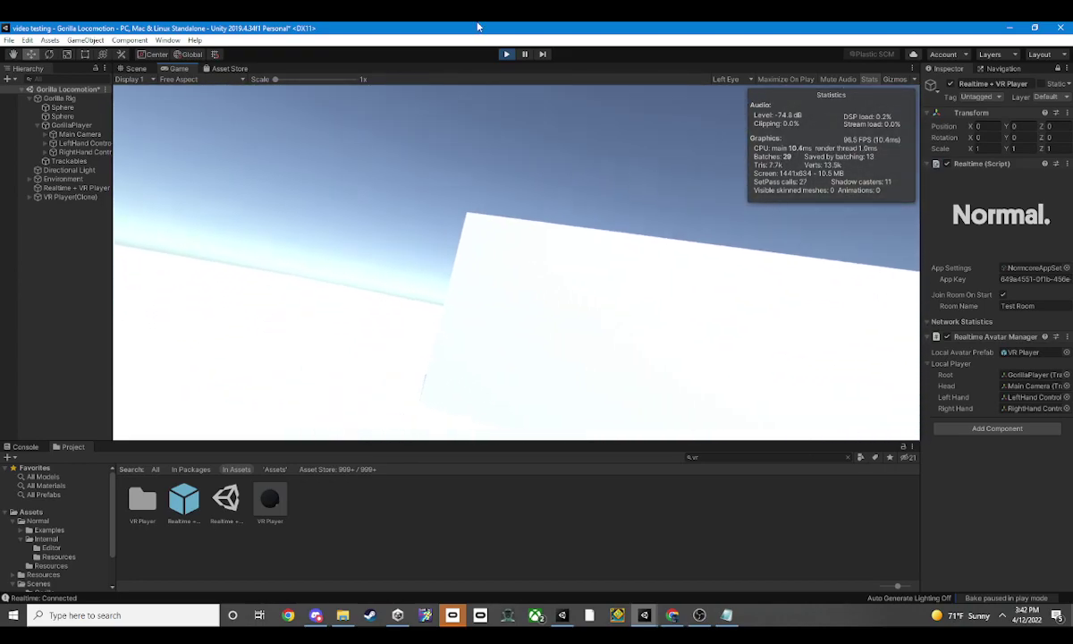
click(505, 54)
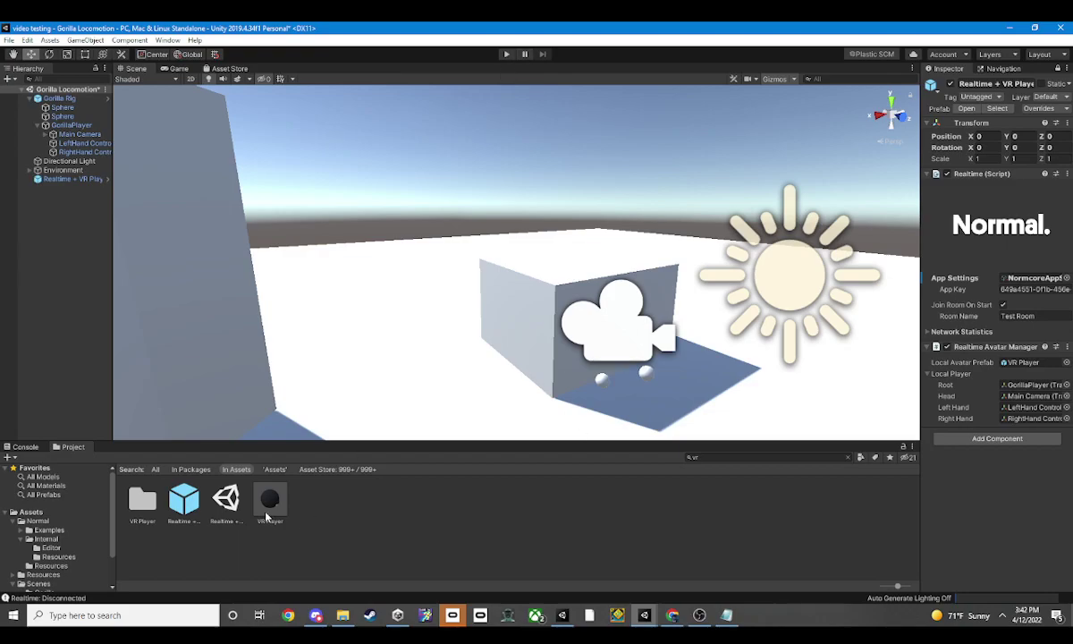
Open the VR Player prefab to inspect its parts, then return to the scene.
double_click(269, 502)
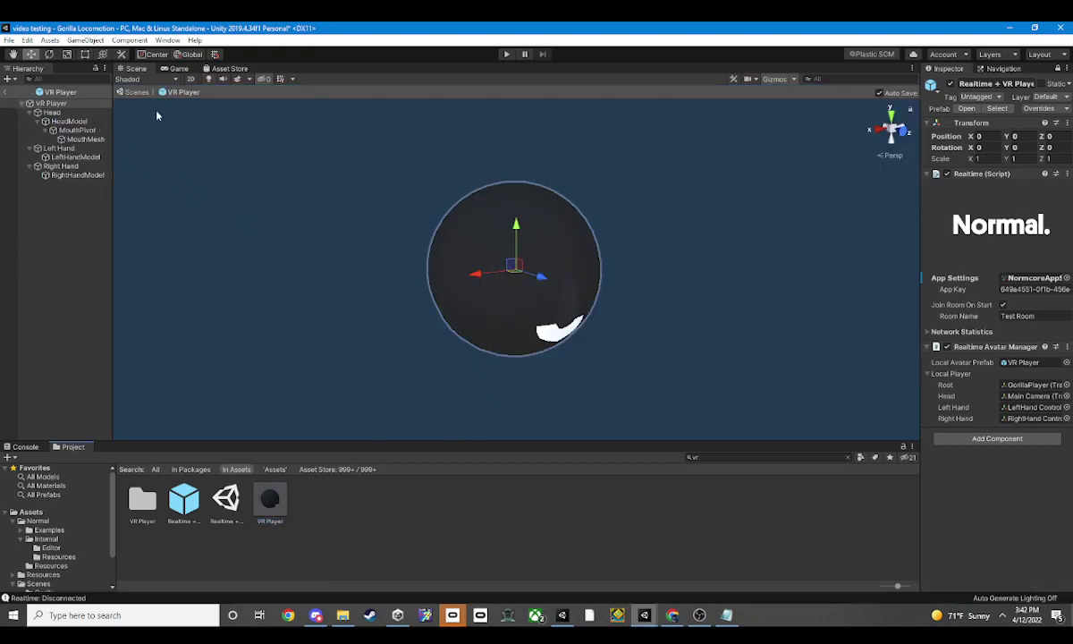
click(478, 532)
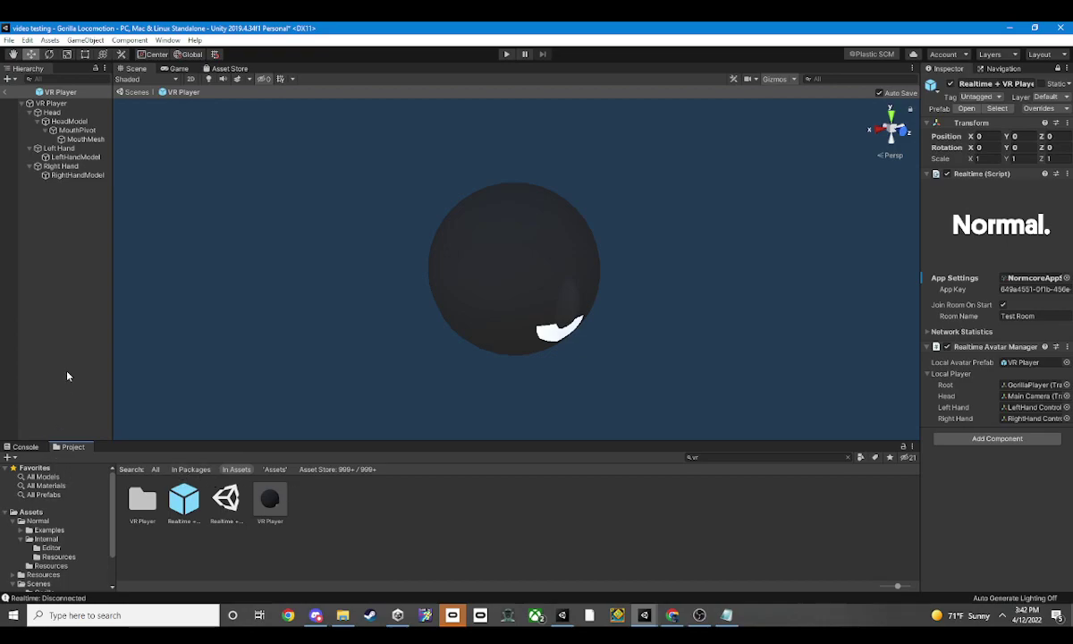
click(8, 91)
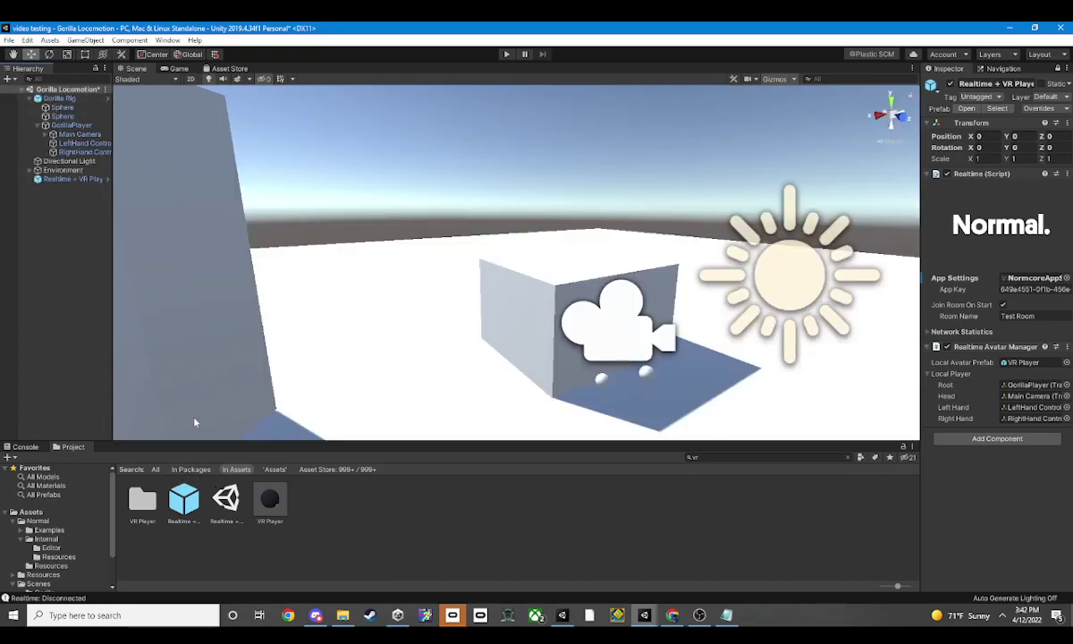
Duplicate VR Player with Ctrl+D and open the new VR Player 1 in Prefab Mode.
click(279, 509)
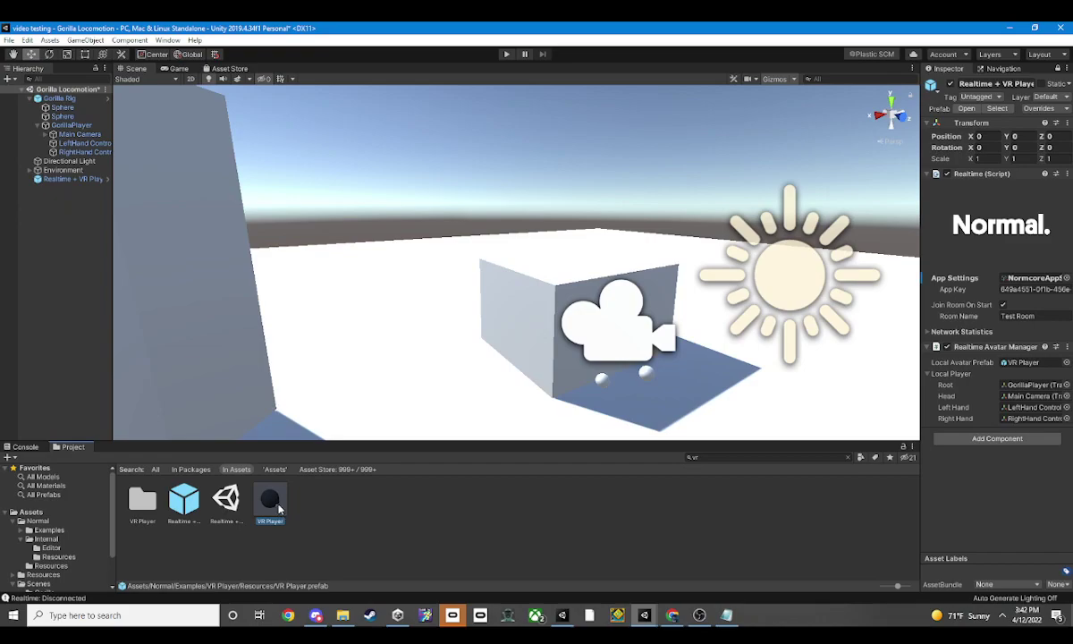
key(ctrl+d)
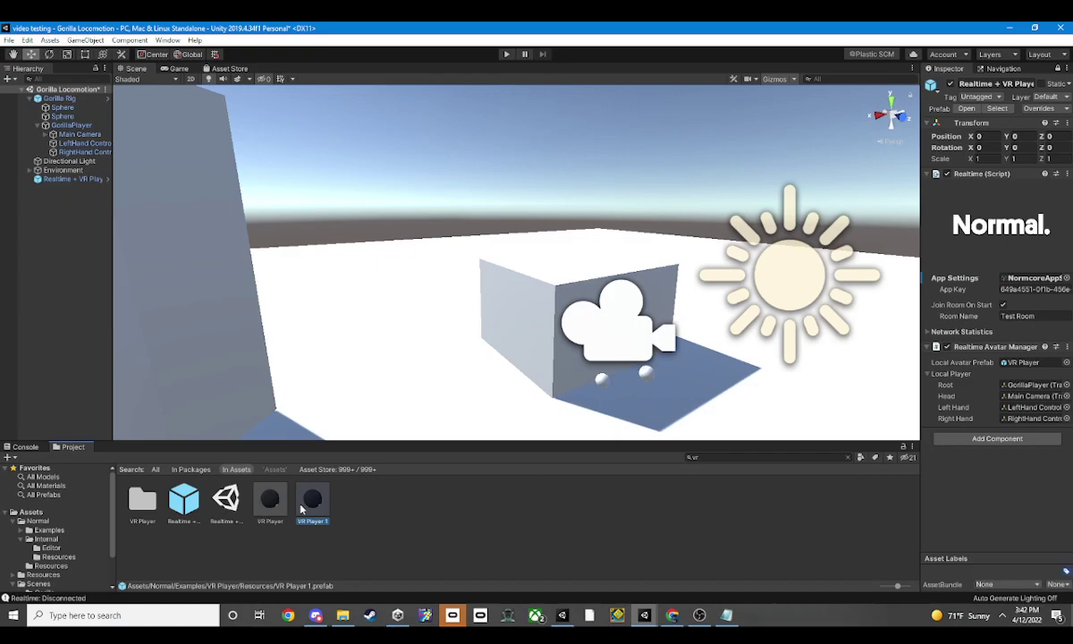
double_click(312, 506)
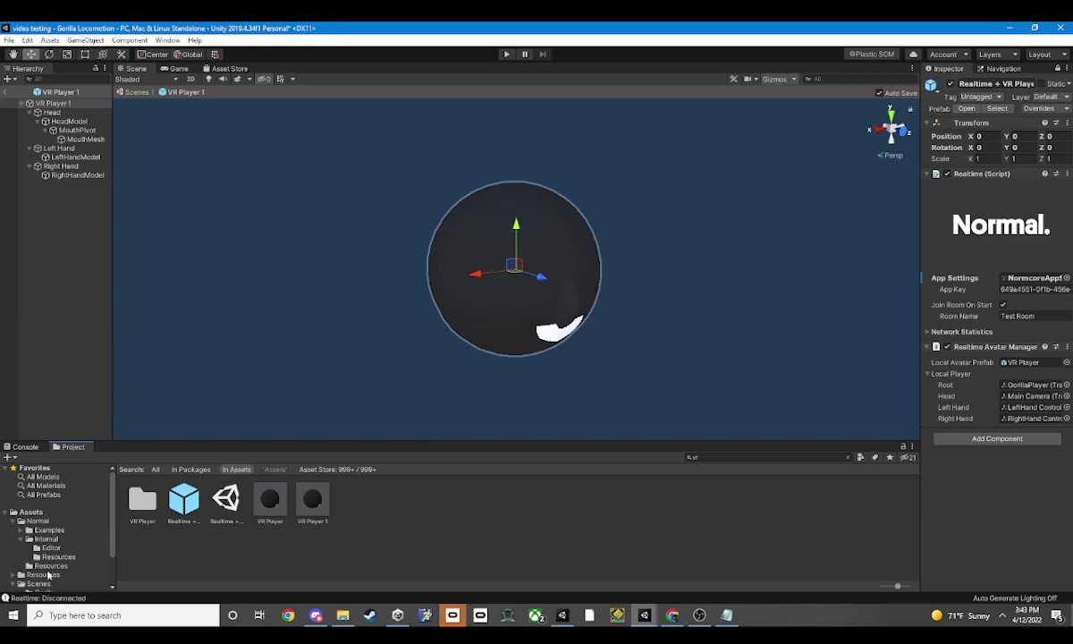
Drag the Hoverboard Model from the project's models under Head and lift it above the head.
click(40, 521)
click(32, 511)
click(45, 485)
click(43, 476)
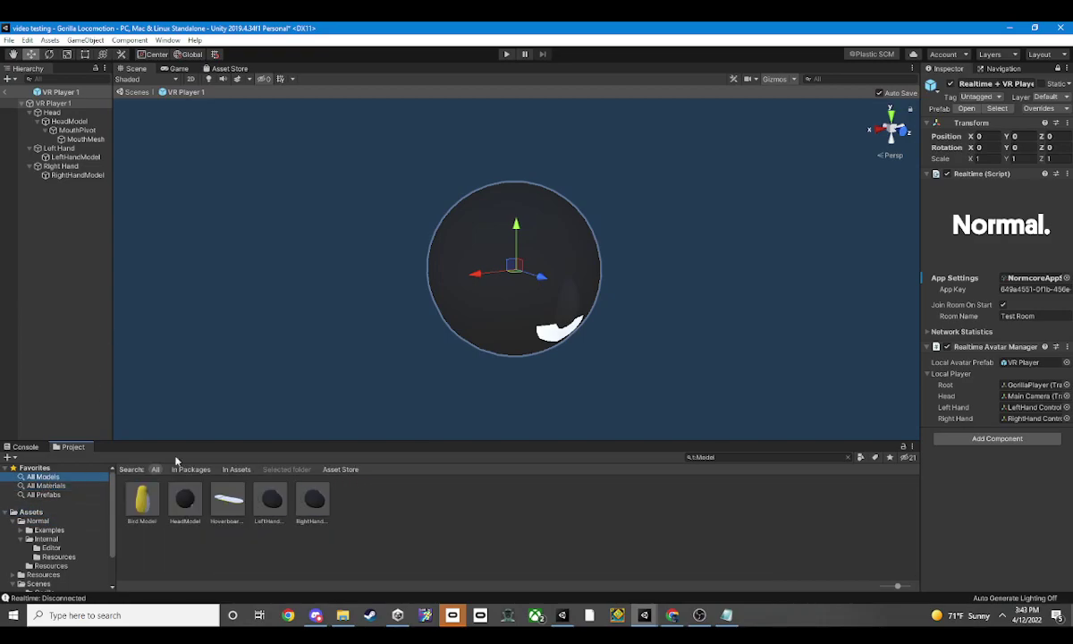
drag(185, 499, 71, 120)
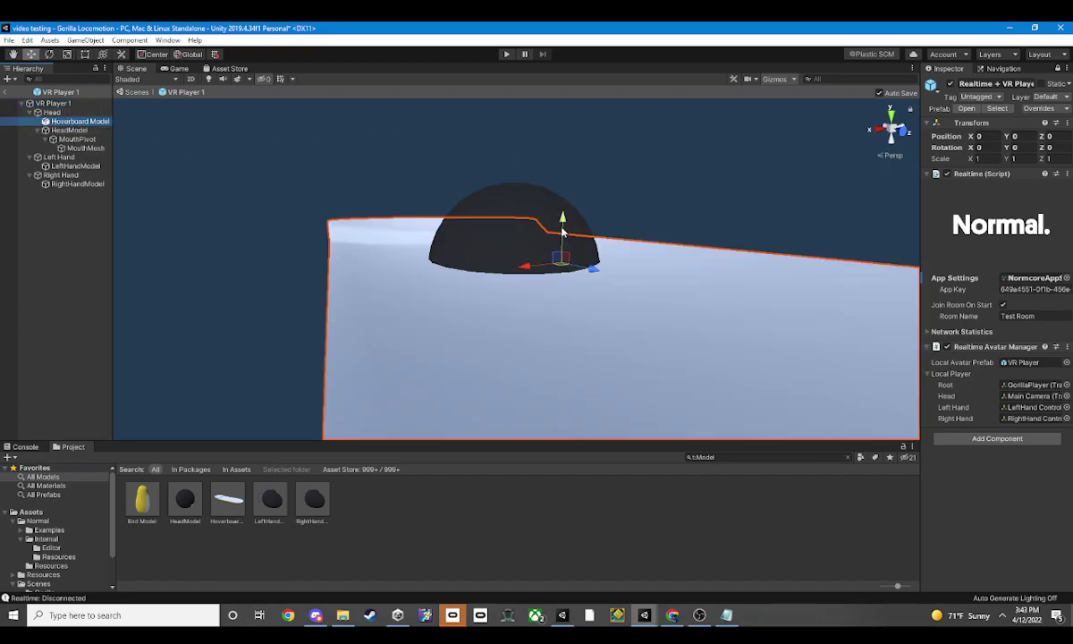
mouse_move(562, 228)
mouse_down()
mouse_move(563, 210)
mouse_move(593, 263)
mouse_move(617, 267)
mouse_up()
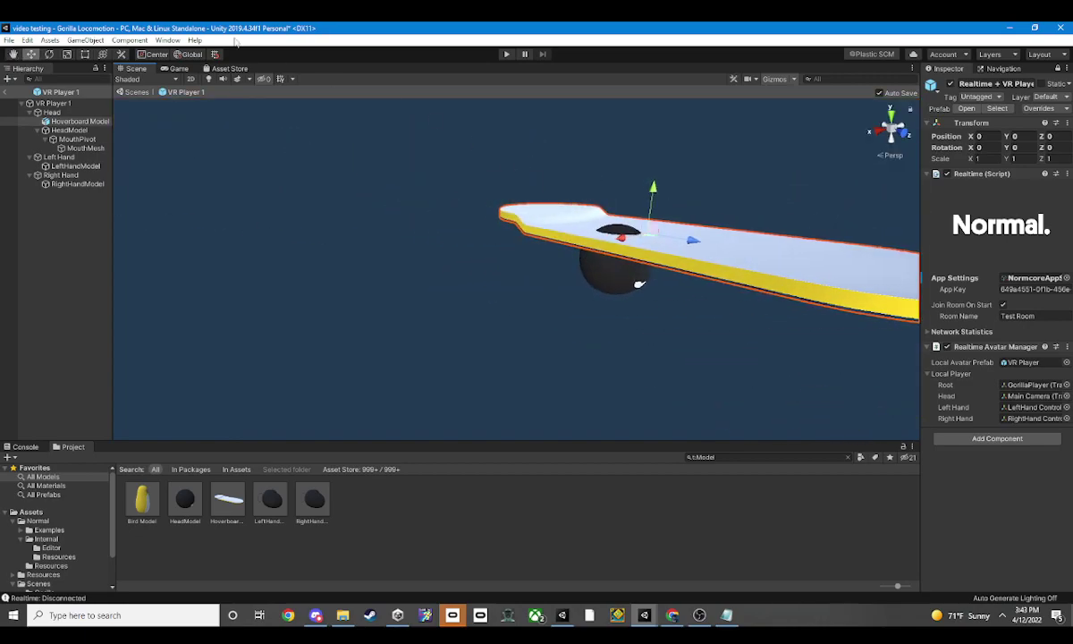
Shrink the hoverboard and nudge it left and up so it rests on the head sphere.
click(67, 53)
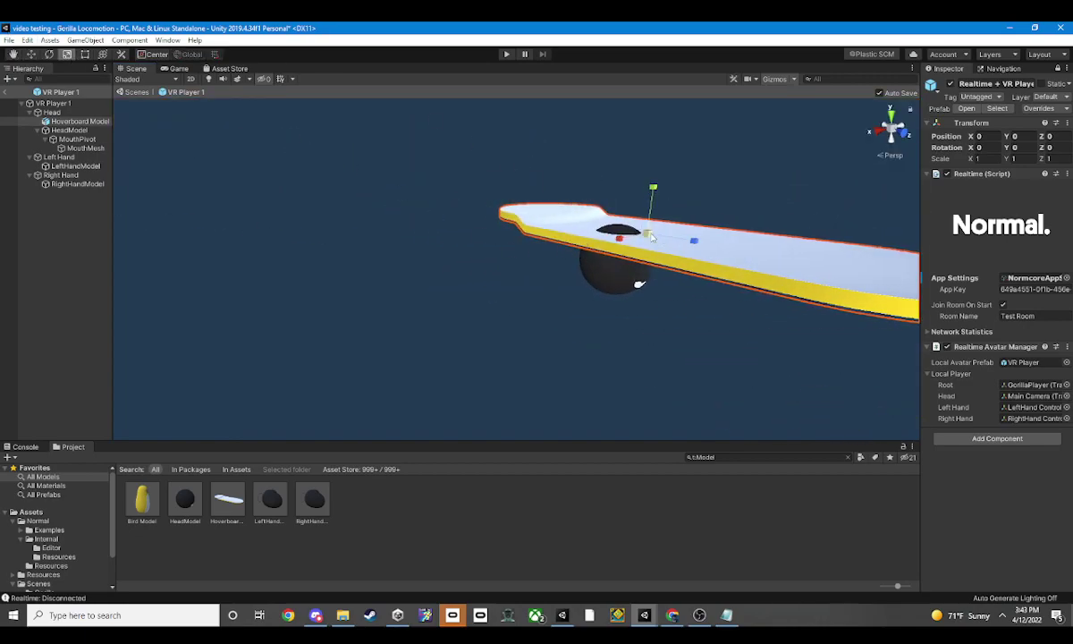
mouse_move(615, 223)
mouse_down()
mouse_move(633, 234)
mouse_move(622, 240)
mouse_up()
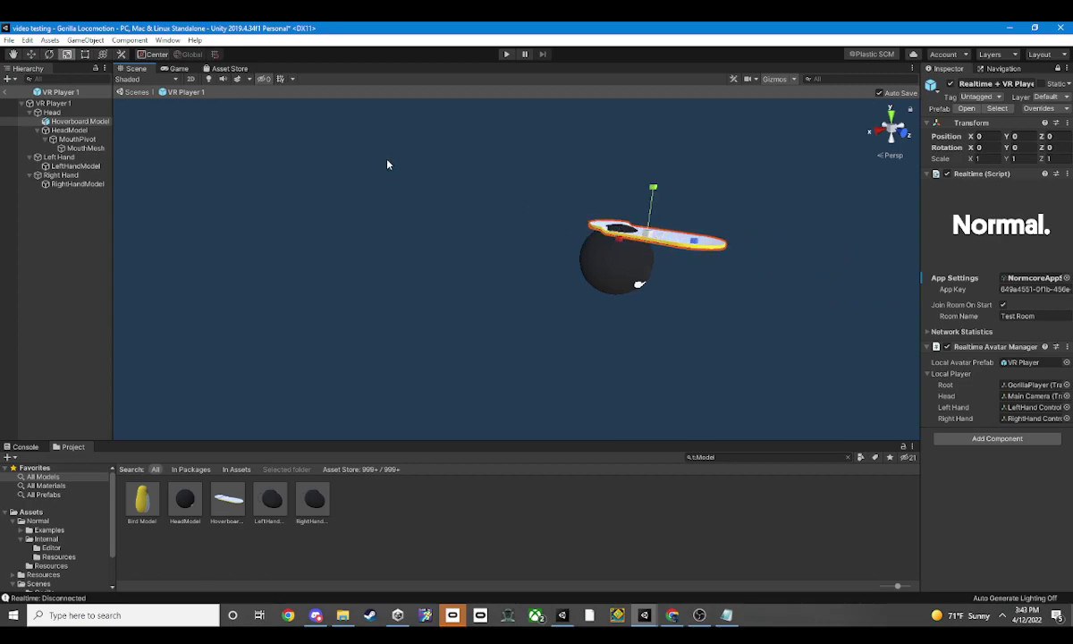
alt+drag(311, 162, 642, 201)
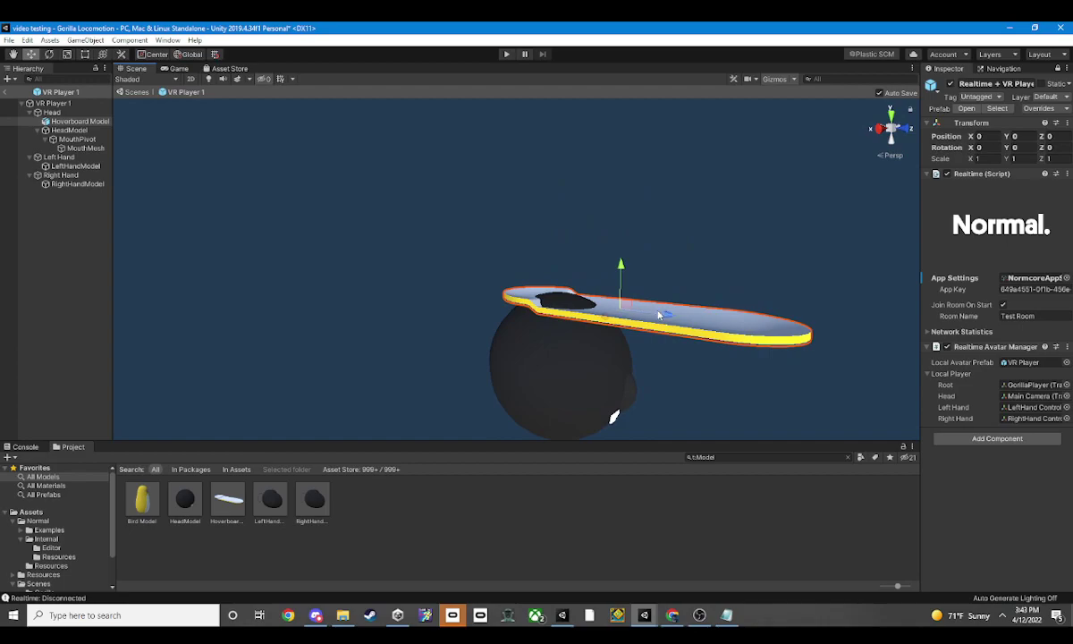
mouse_move(637, 296)
mouse_down()
mouse_move(631, 310)
mouse_move(607, 310)
mouse_up()
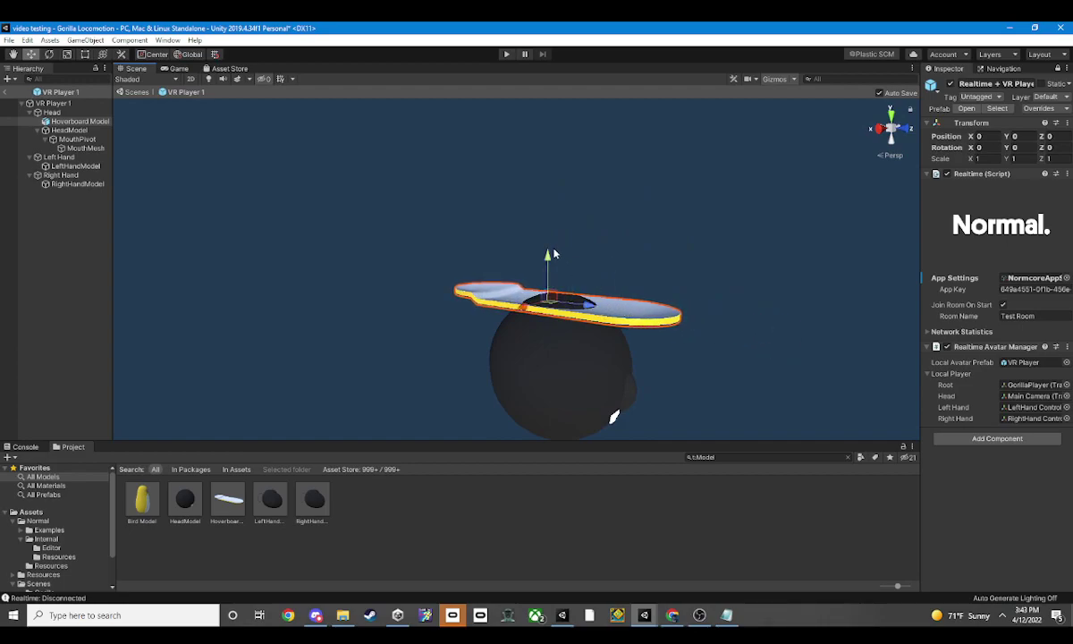
drag(548, 256, 548, 252)
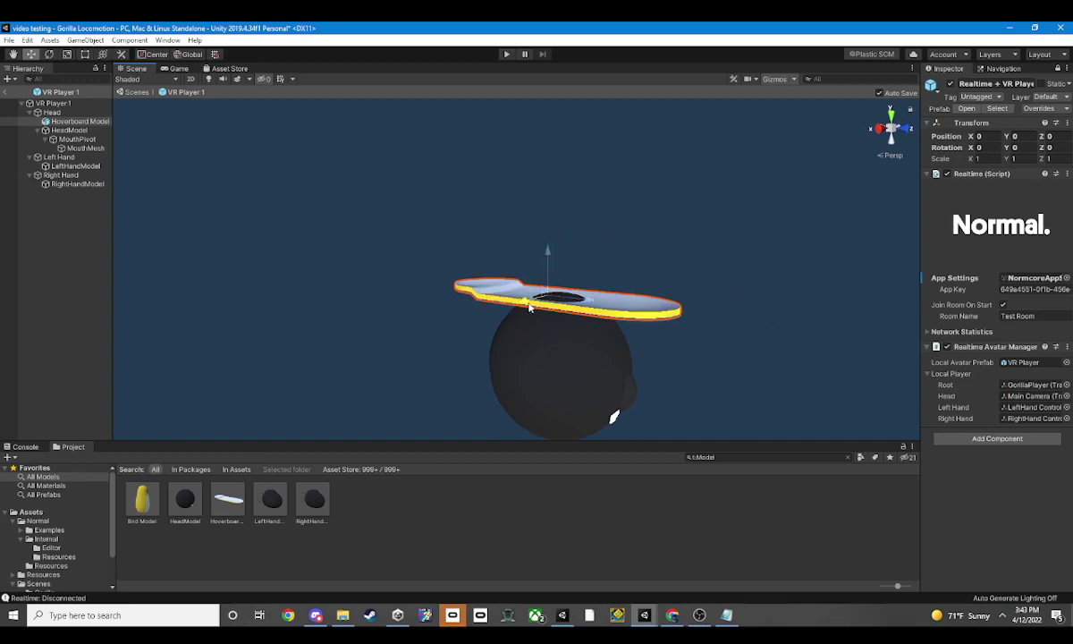
mouse_move(529, 306)
alt+mouse_down()
mouse_move(407, 243)
mouse_move(365, 257)
alt+mouse_up()
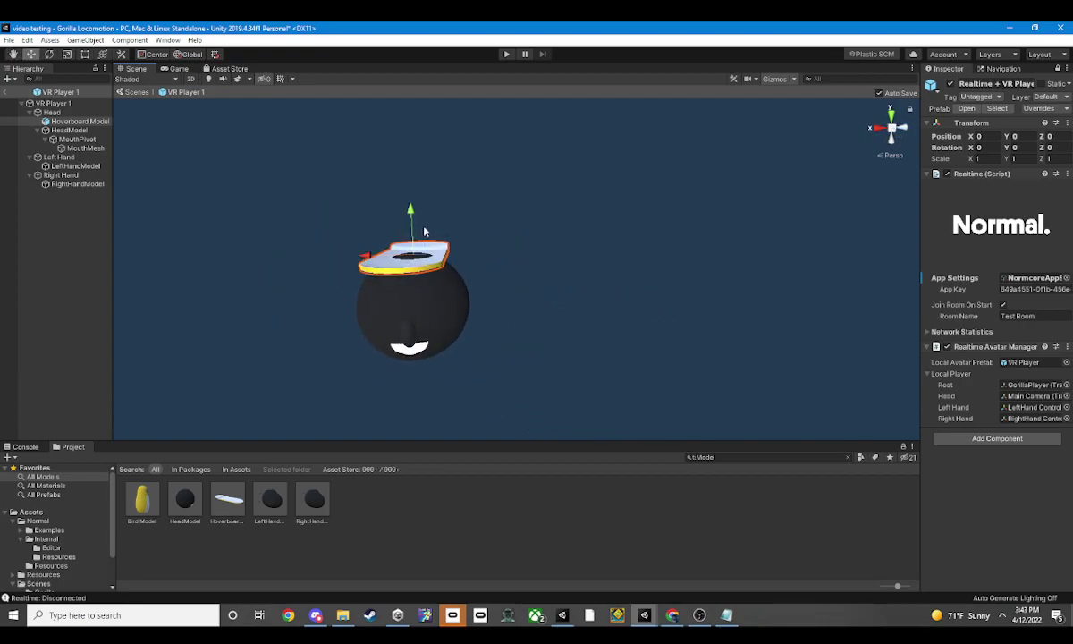
Exit prefab mode, search 'vr', and drag VR Player 1 into the Local Avatar Prefab field.
click(6, 92)
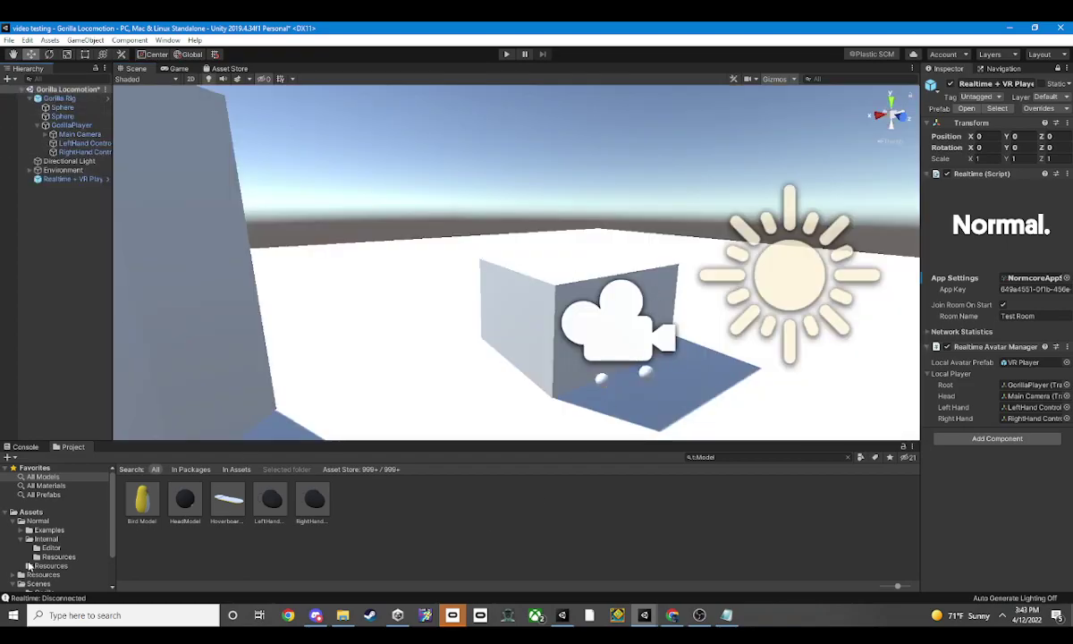
click(847, 456)
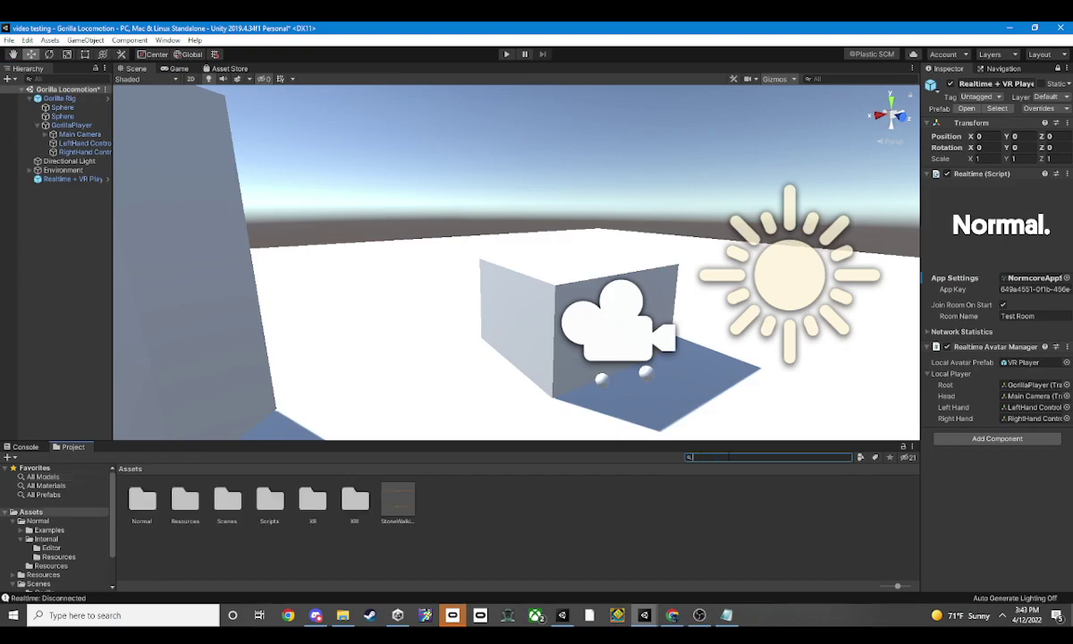
text(vr)
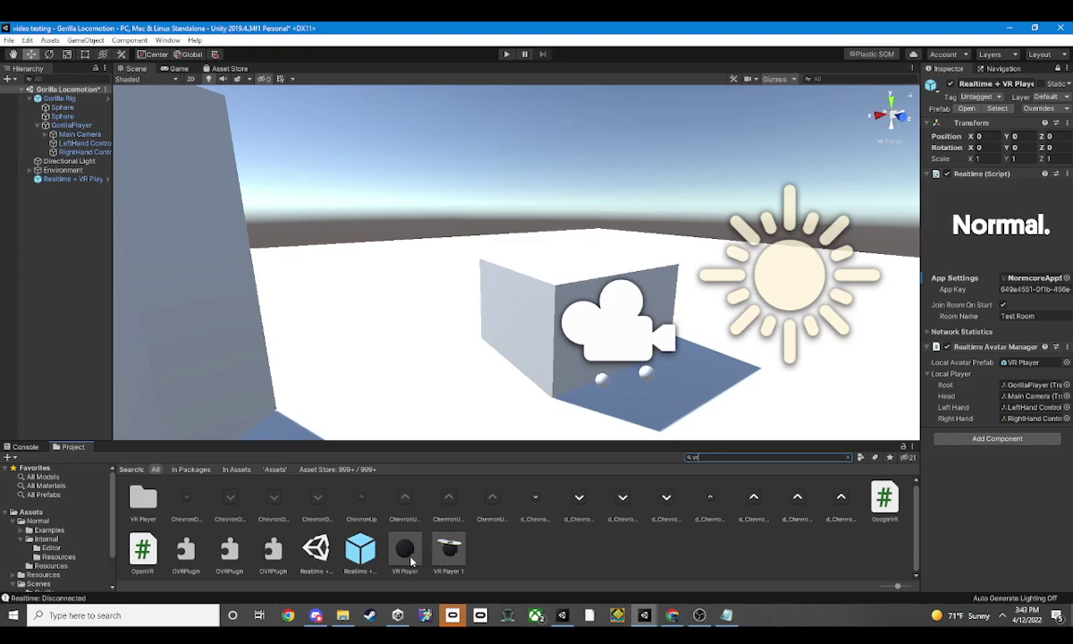
drag(411, 562, 1027, 361)
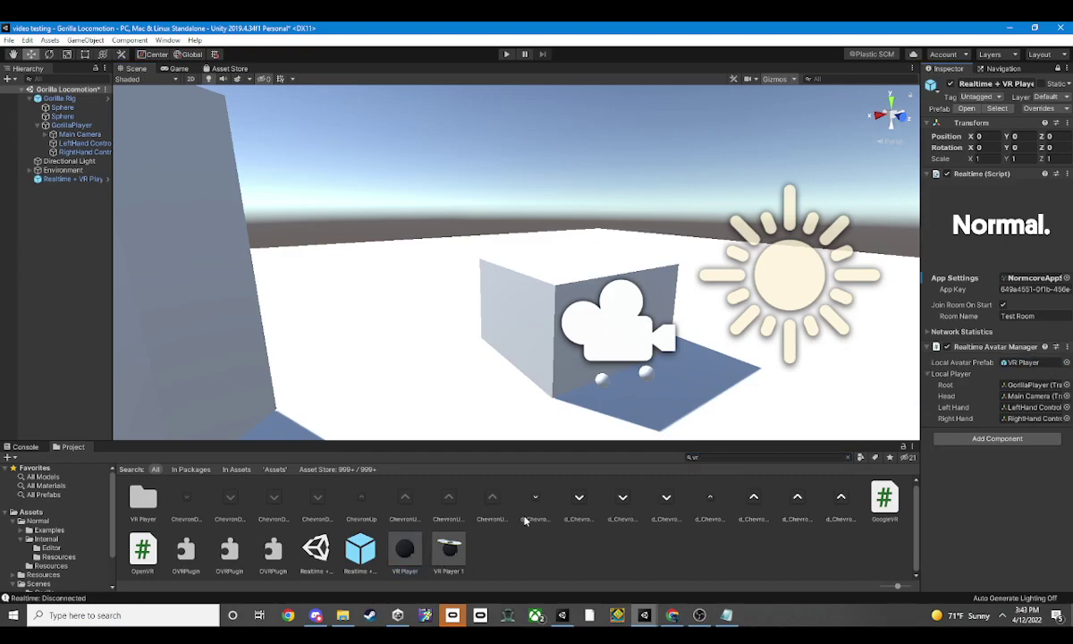
drag(448, 549, 1035, 363)
mouse_move(722, 318)
alt+mouse_down()
mouse_move(763, 321)
mouse_move(456, 517)
alt+mouse_up()
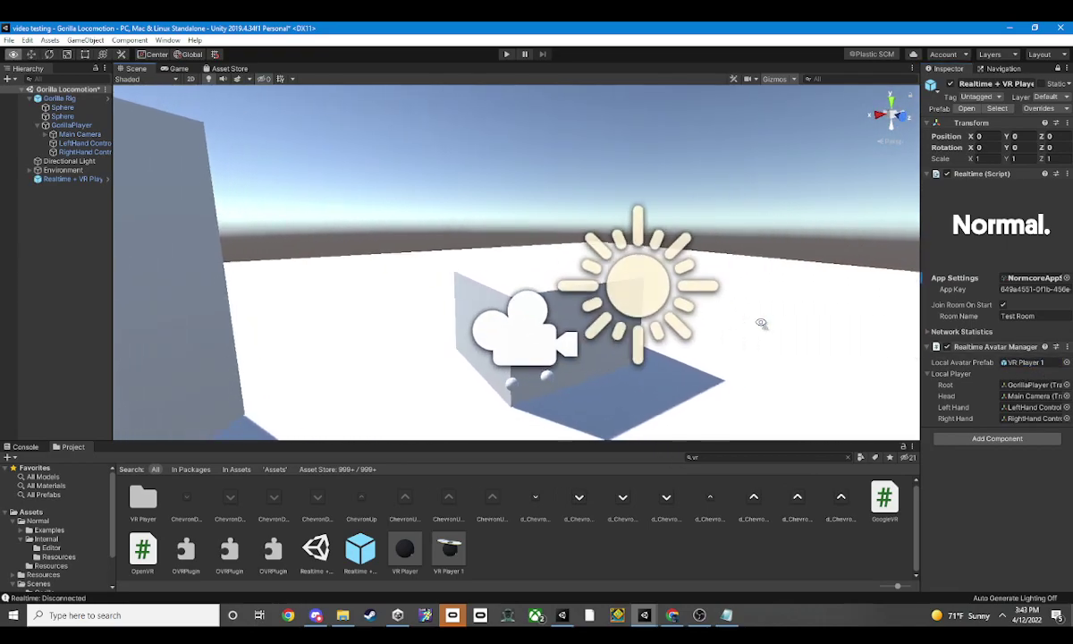
drag(1033, 375, 1028, 363)
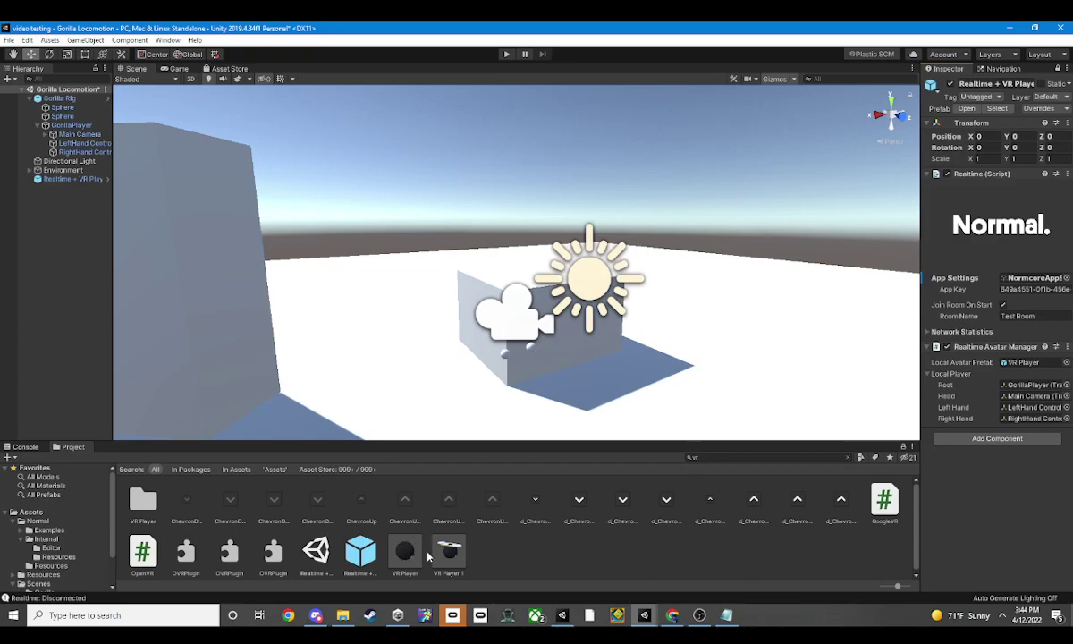
drag(447, 550, 1019, 369)
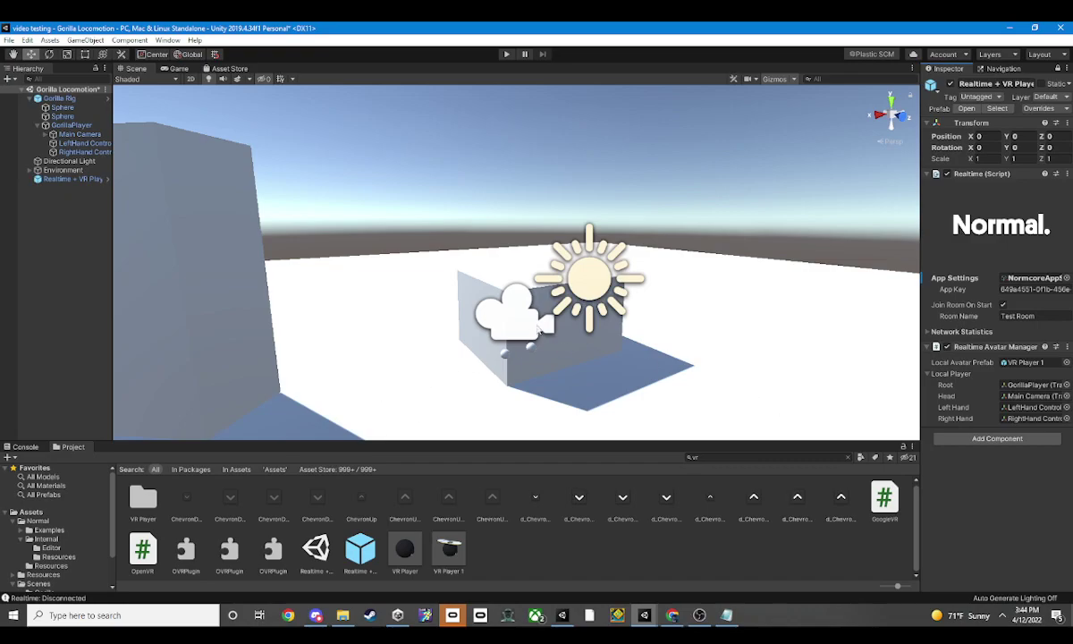
right_drag(506, 308, 547, 320)
scroll(546, 320, down, 2)
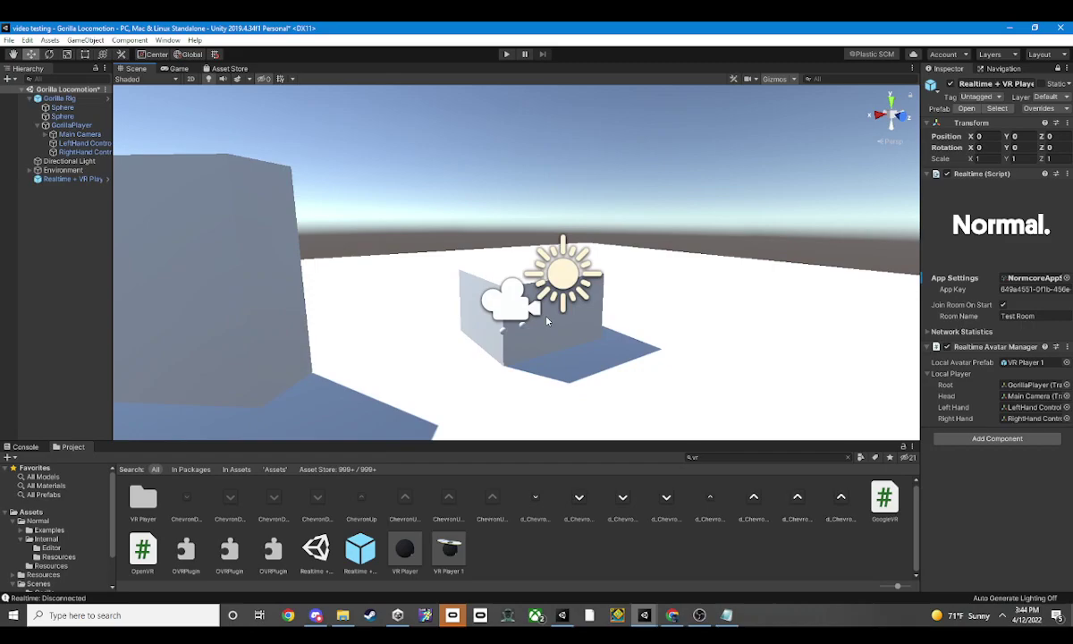
Browse the Gorilla Rig hierarchy and select GorillaPlayer to view its Player script.
click(71, 100)
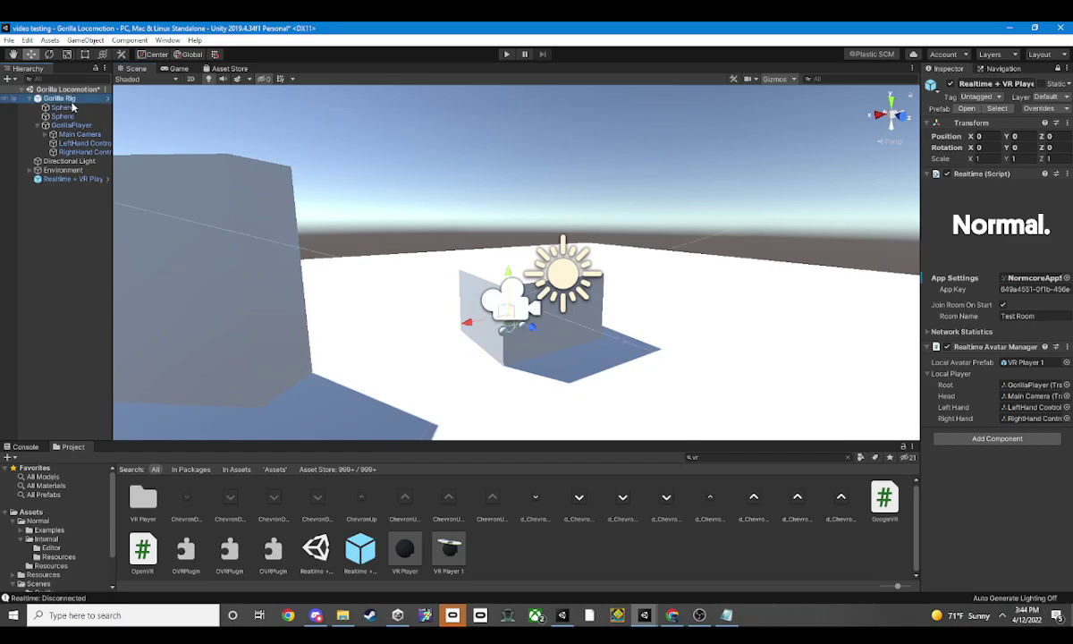
click(72, 107)
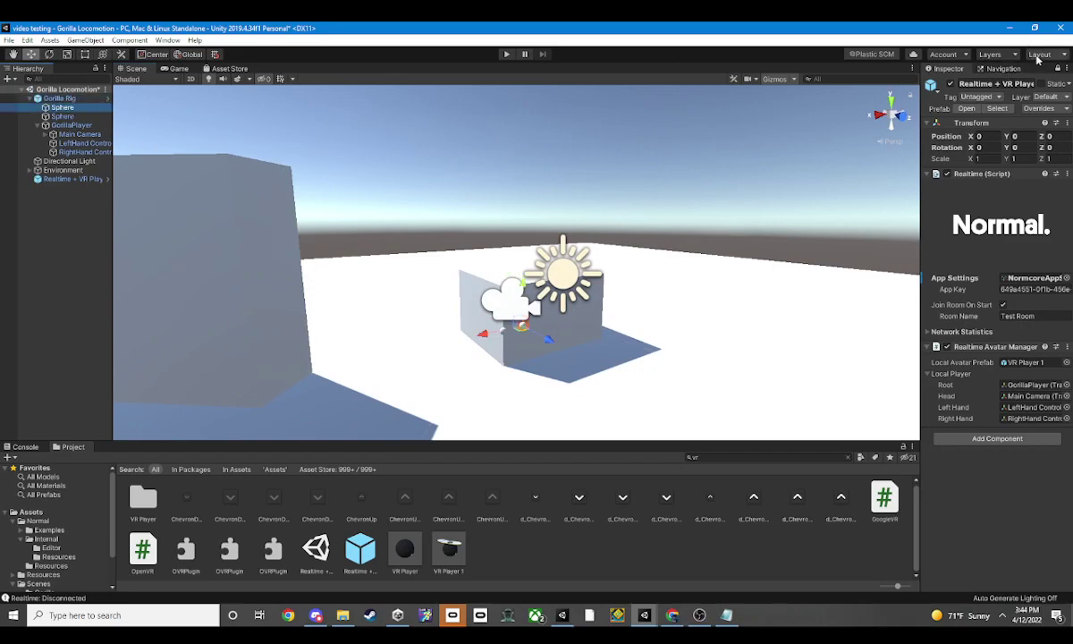
click(61, 117)
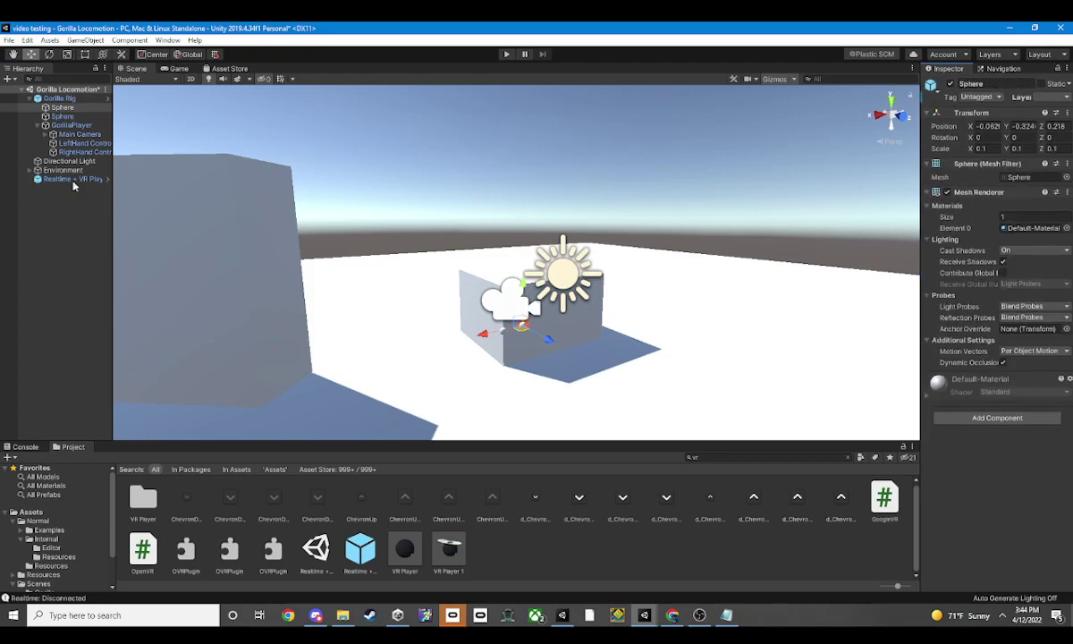
click(59, 134)
click(57, 126)
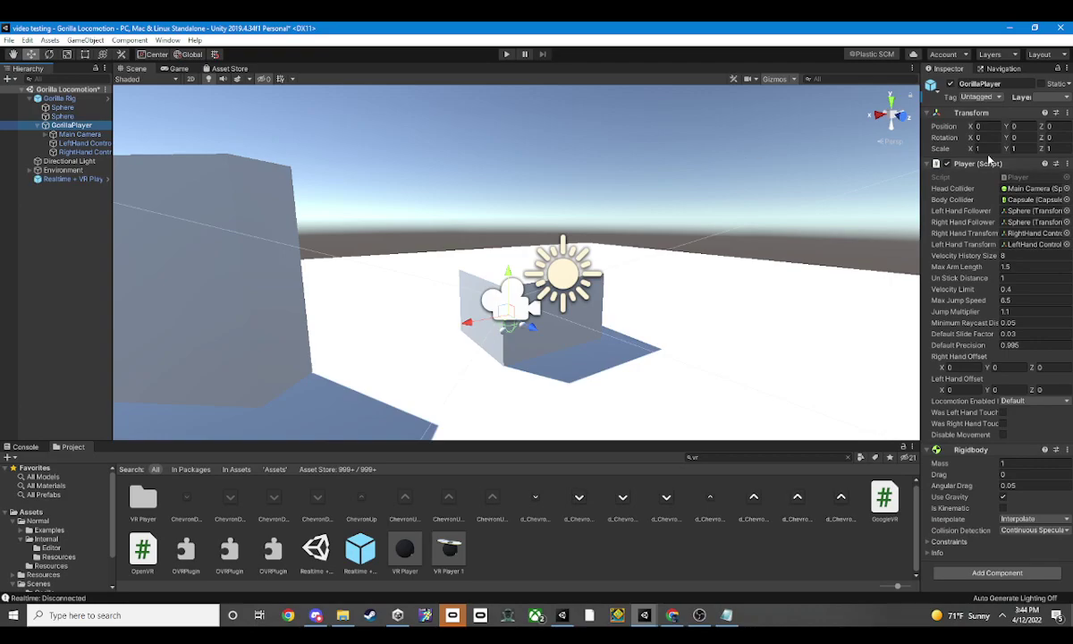
click(986, 161)
click(996, 163)
click(997, 164)
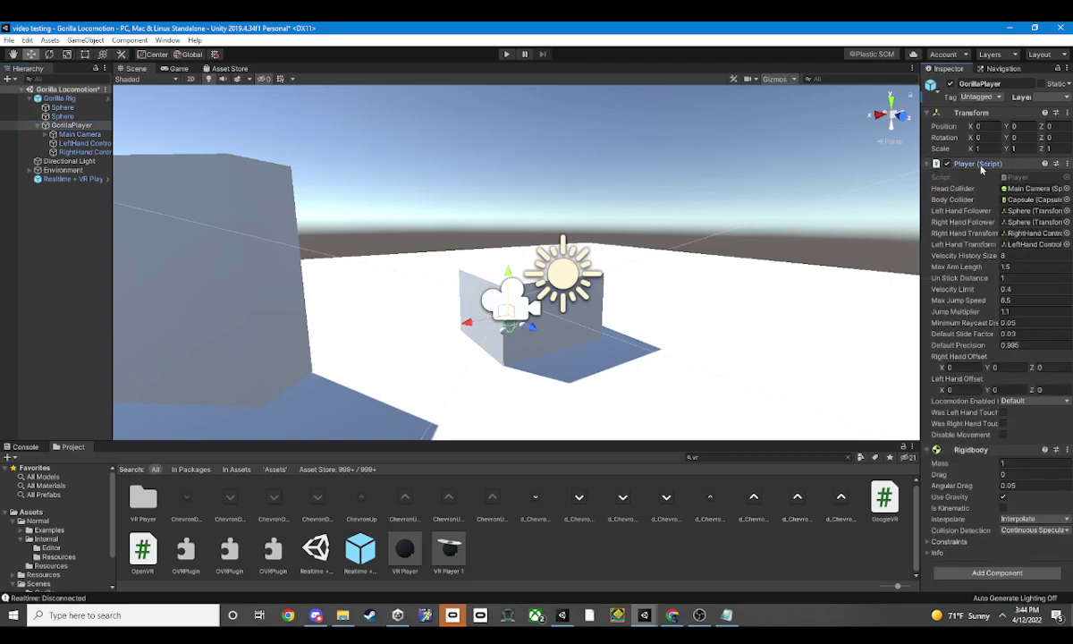
Search 'playe' in the Project panel, locate the Player script, and open Player.cs in Visual Studio.
click(695, 457)
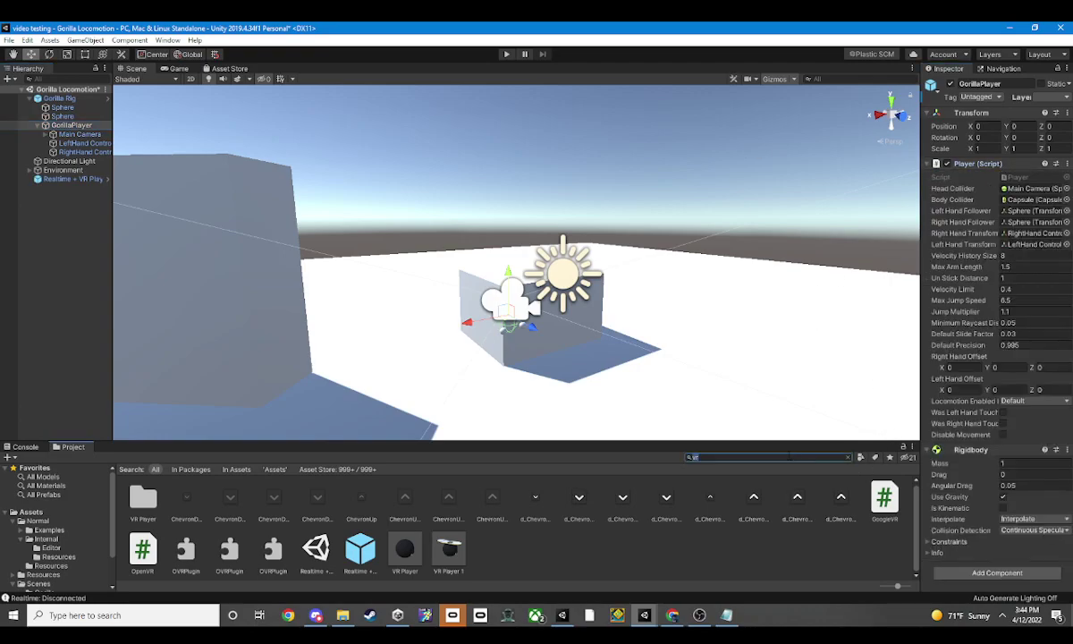
text(playe)
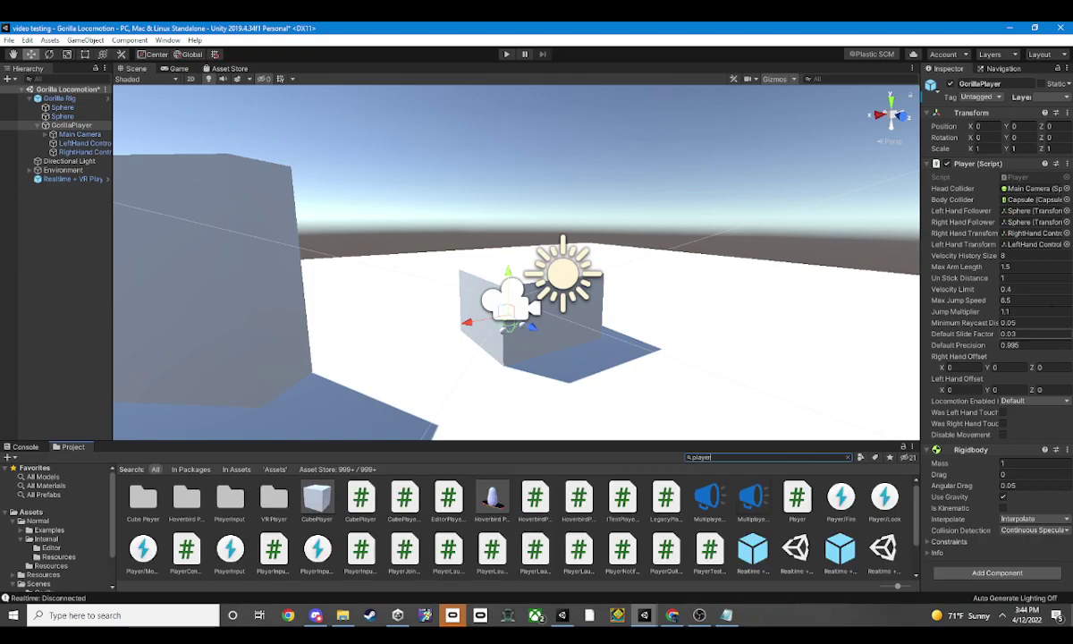
click(1045, 178)
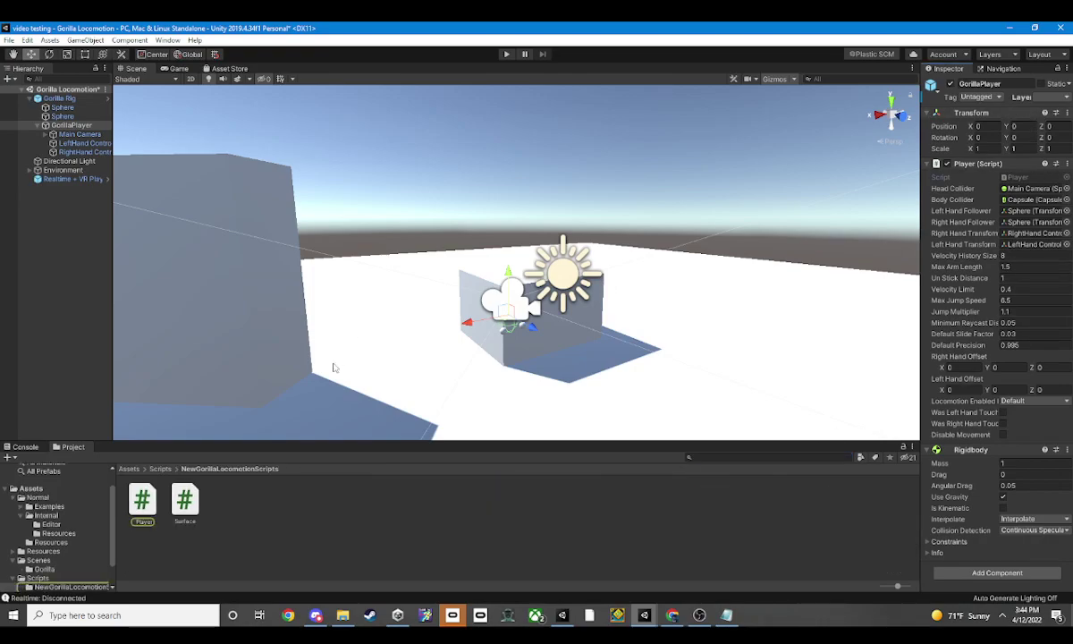
double_click(142, 502)
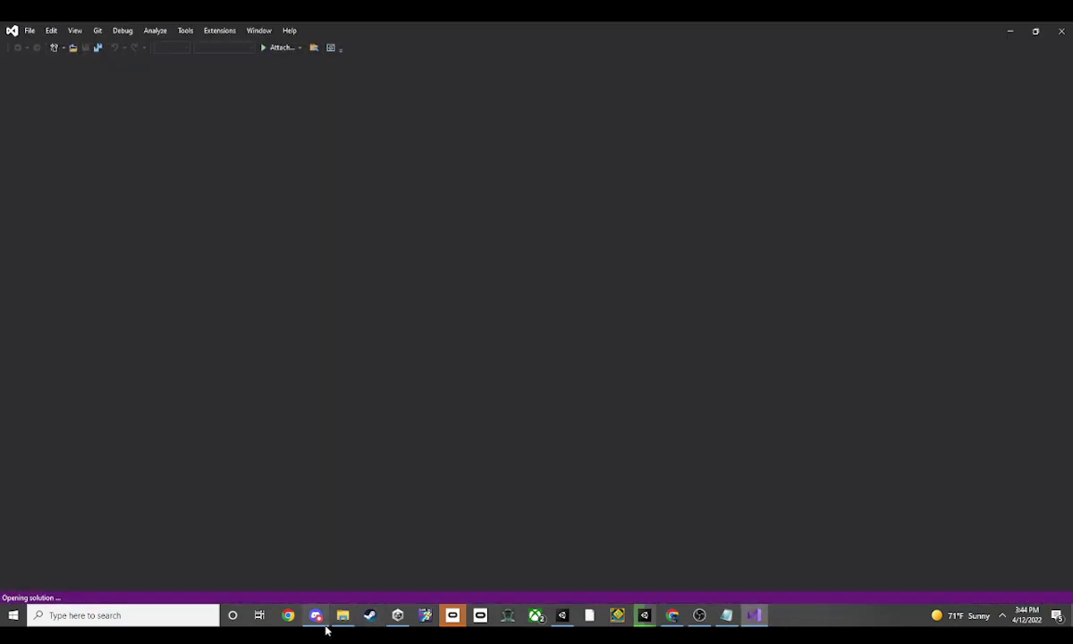
Switch to Discord and scroll the general channel to find the Player script code message.
click(317, 616)
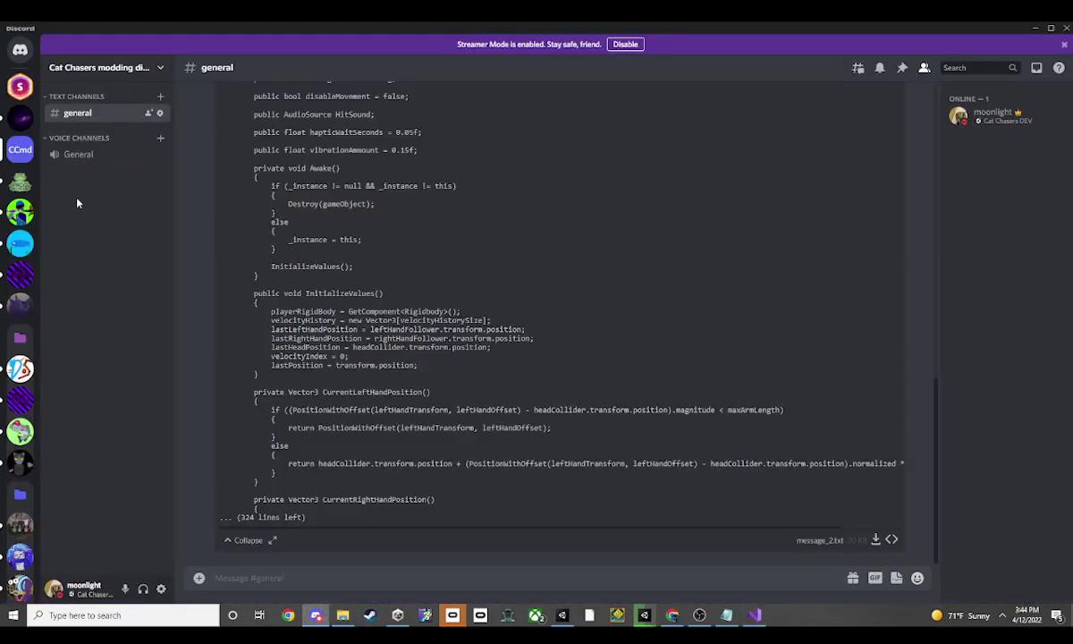
scroll(256, 214, up, 5)
scroll(278, 231, up, 5)
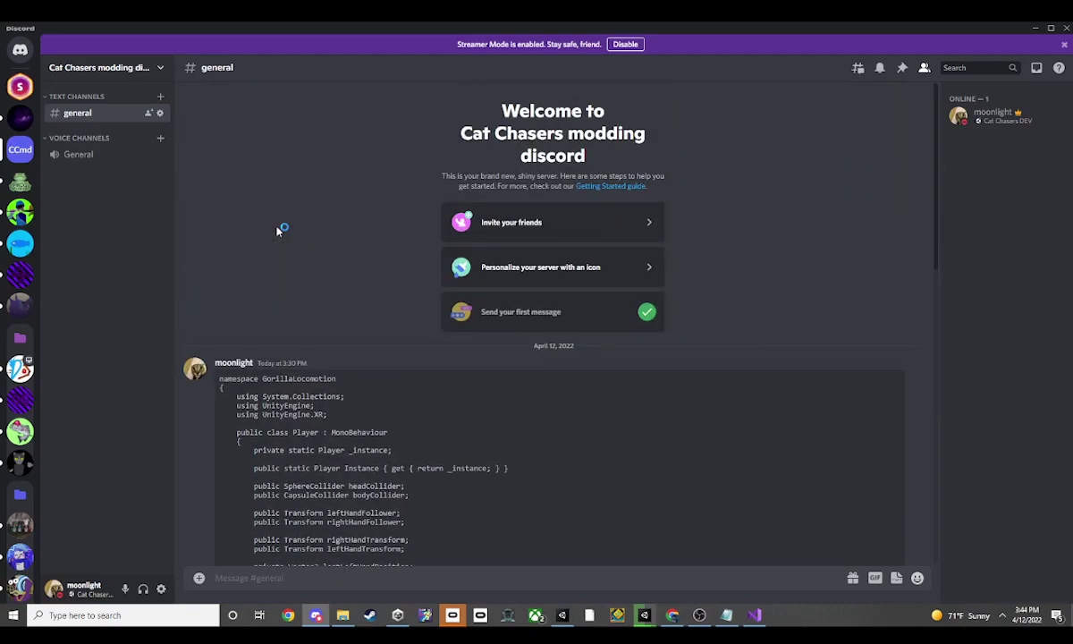
scroll(278, 231, down, 1)
scroll(278, 230, down, 2)
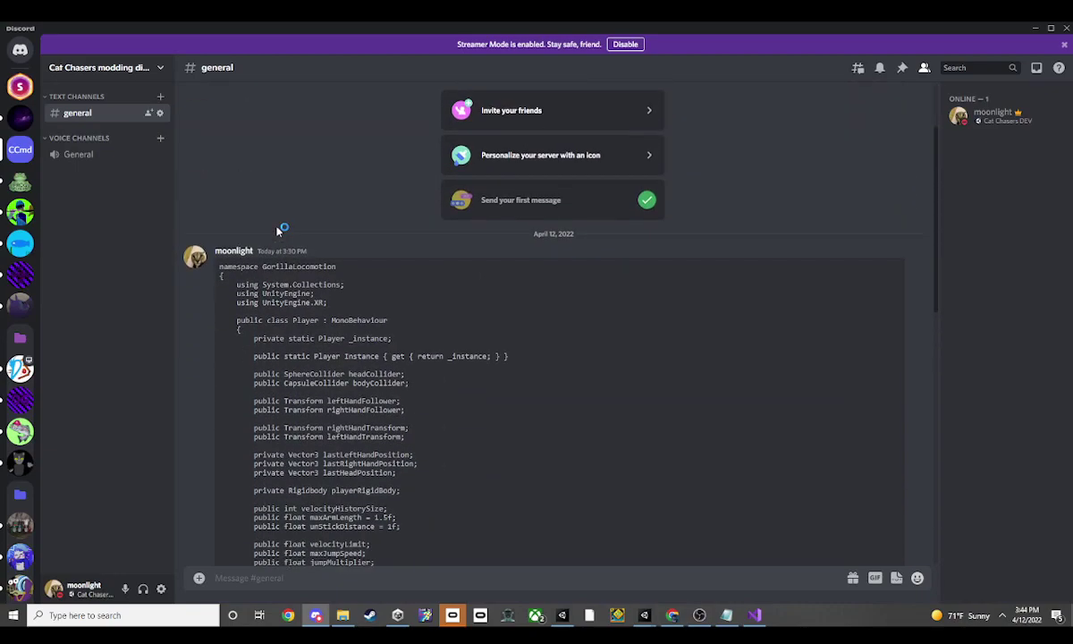
scroll(234, 259, down, 2)
scroll(256, 280, down, 3)
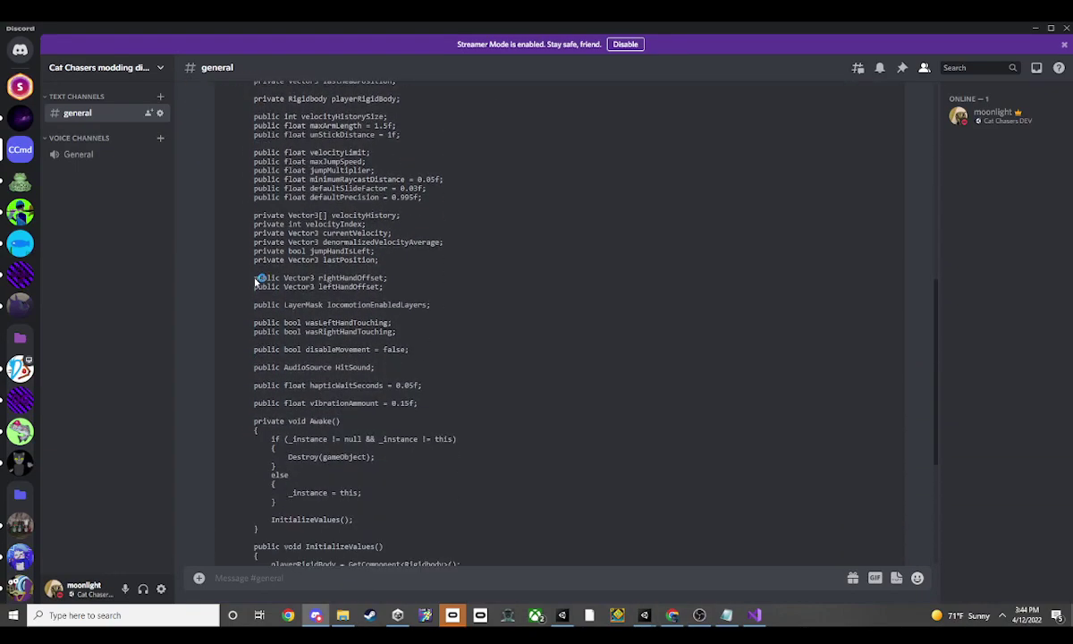
scroll(256, 280, up, 2)
scroll(747, 270, up, 4)
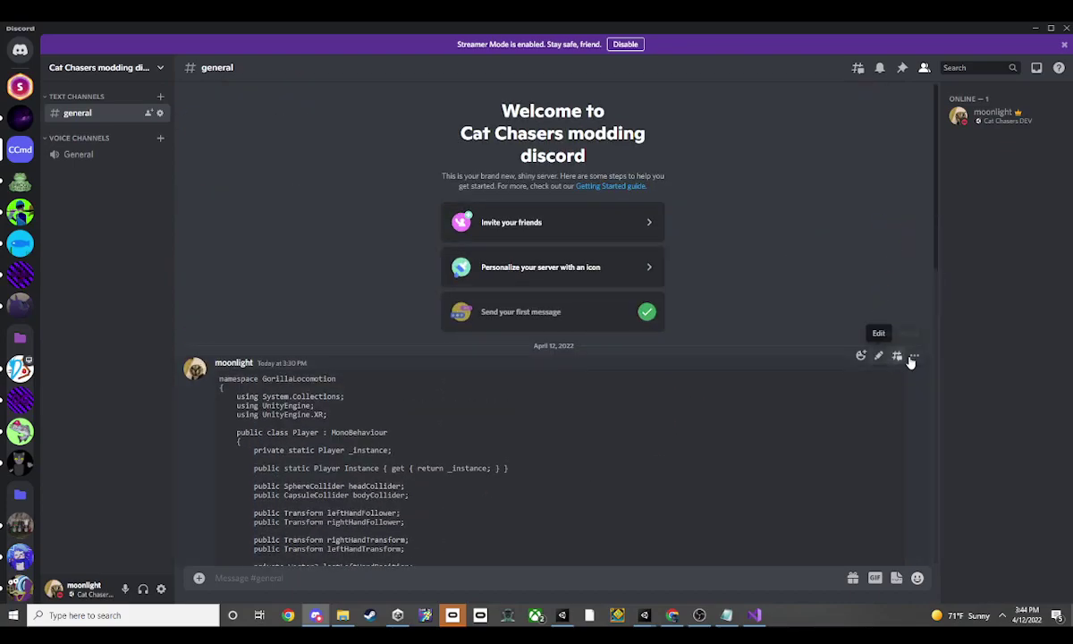
Pin the Player code message to the general channel and confirm the pin.
click(910, 356)
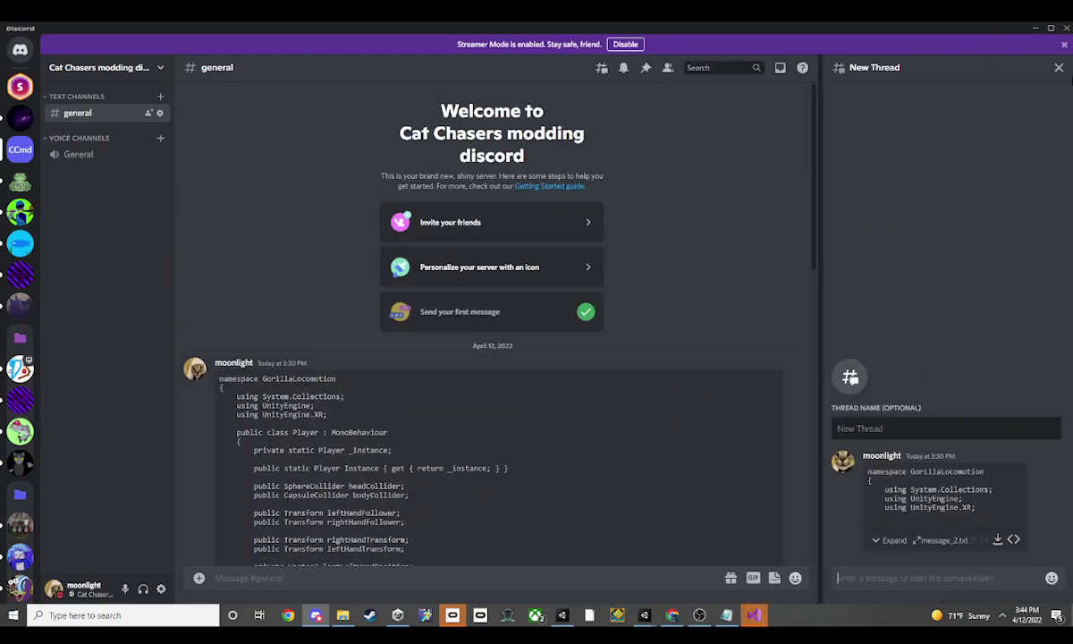
click(1059, 69)
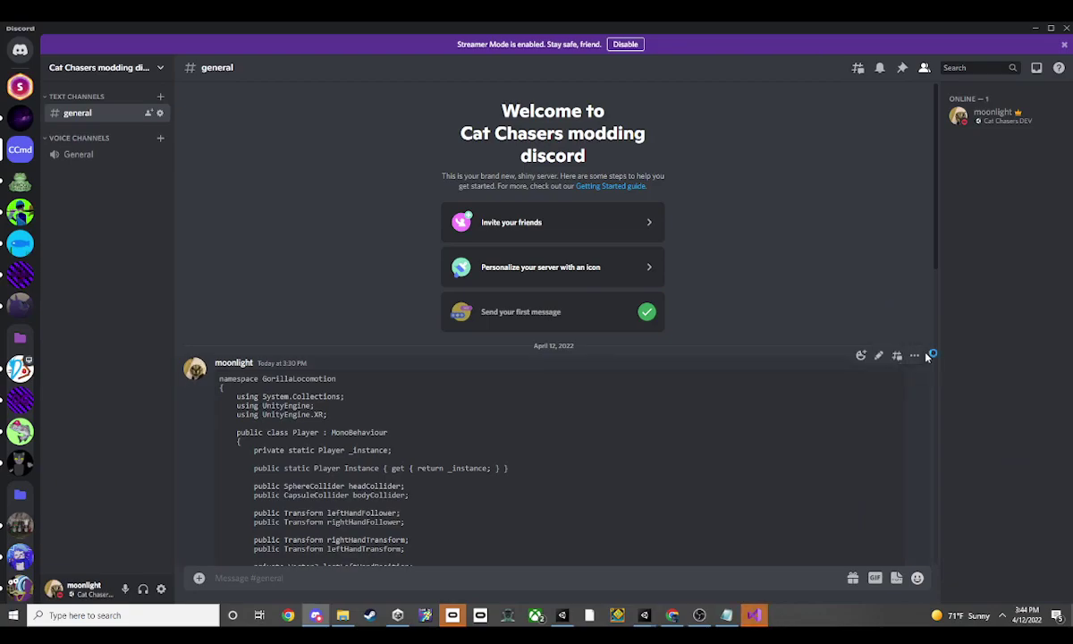
click(915, 358)
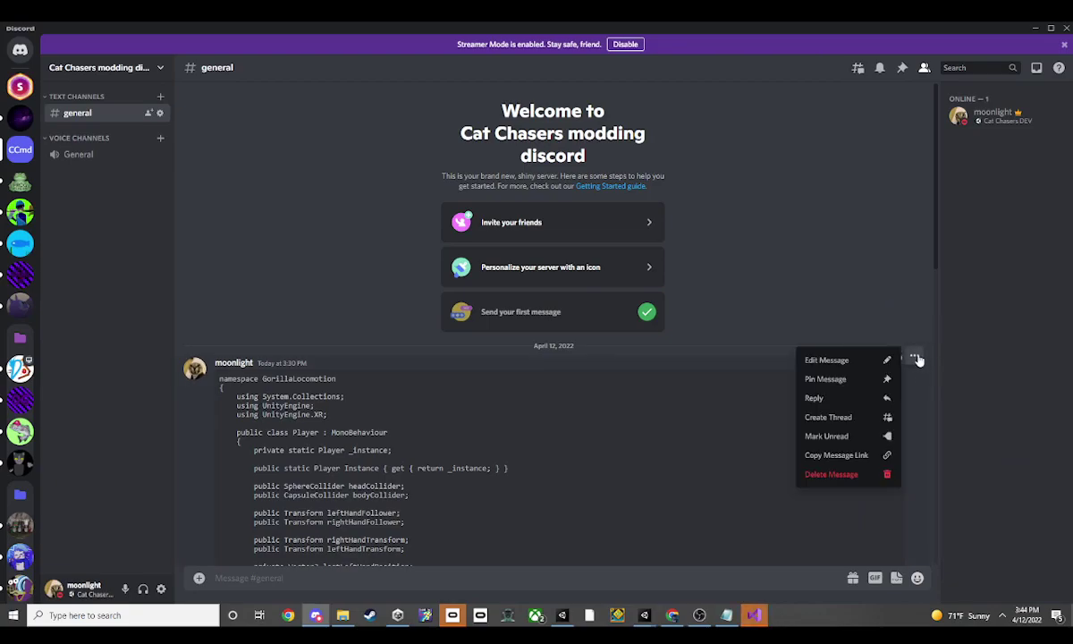
click(868, 383)
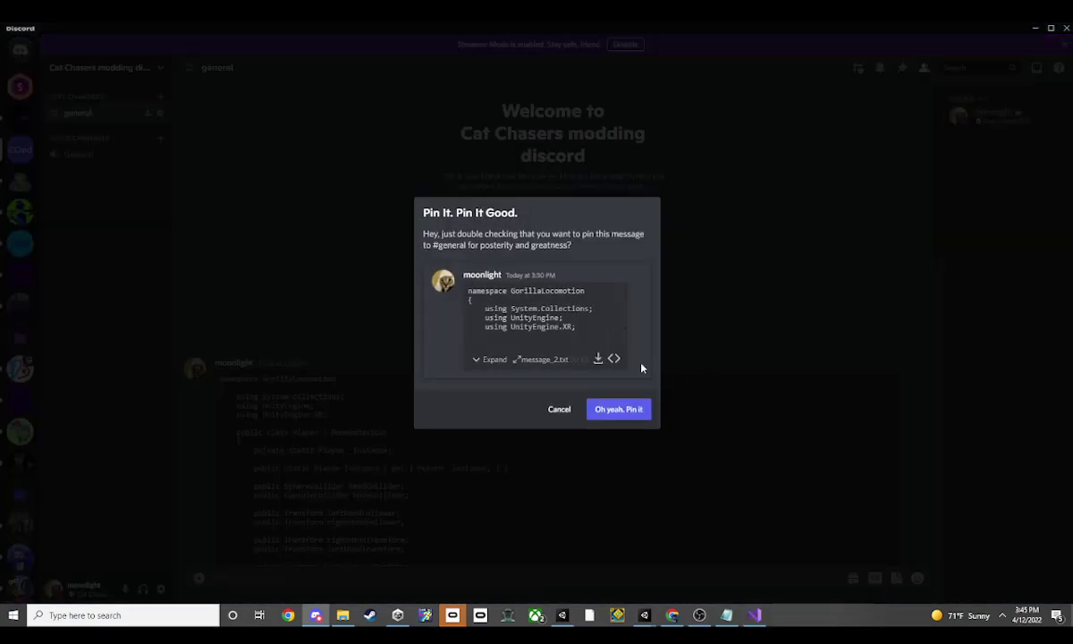
click(635, 411)
Look over the pinned code in the channel, then return to Player.cs in Visual Studio.
scroll(636, 311, down, 5)
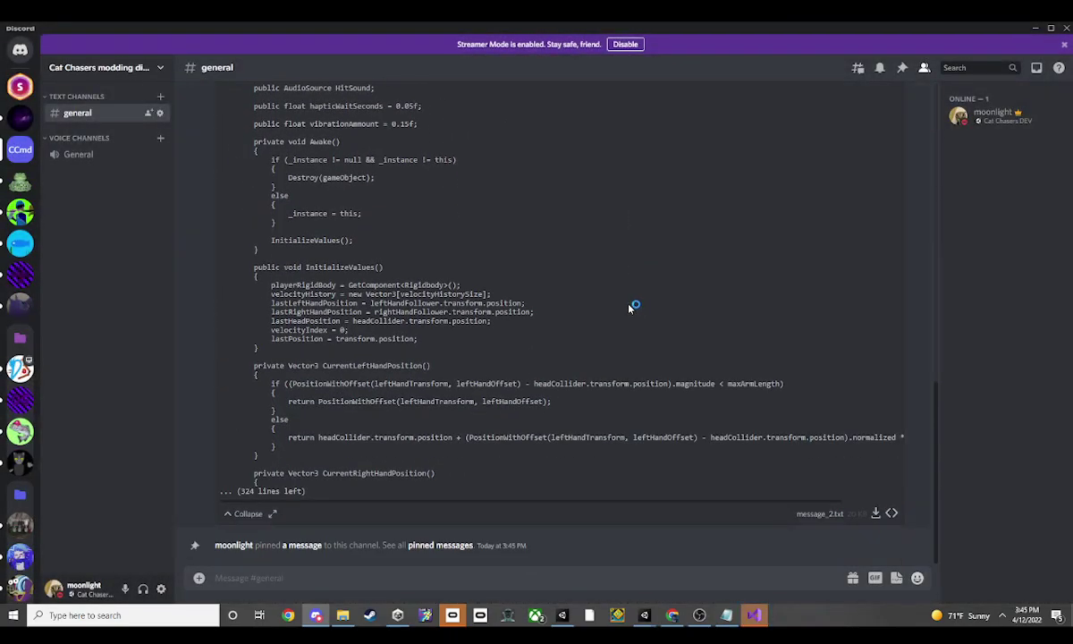
scroll(633, 308, up, 5)
scroll(633, 313, up, 5)
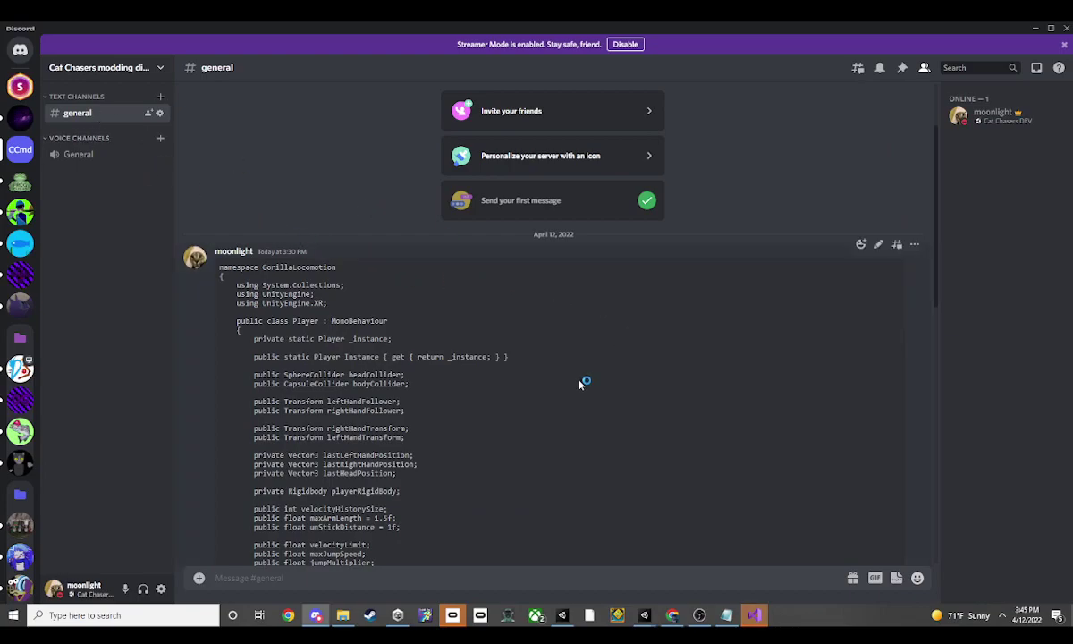
scroll(581, 383, down, 5)
scroll(579, 379, down, 4)
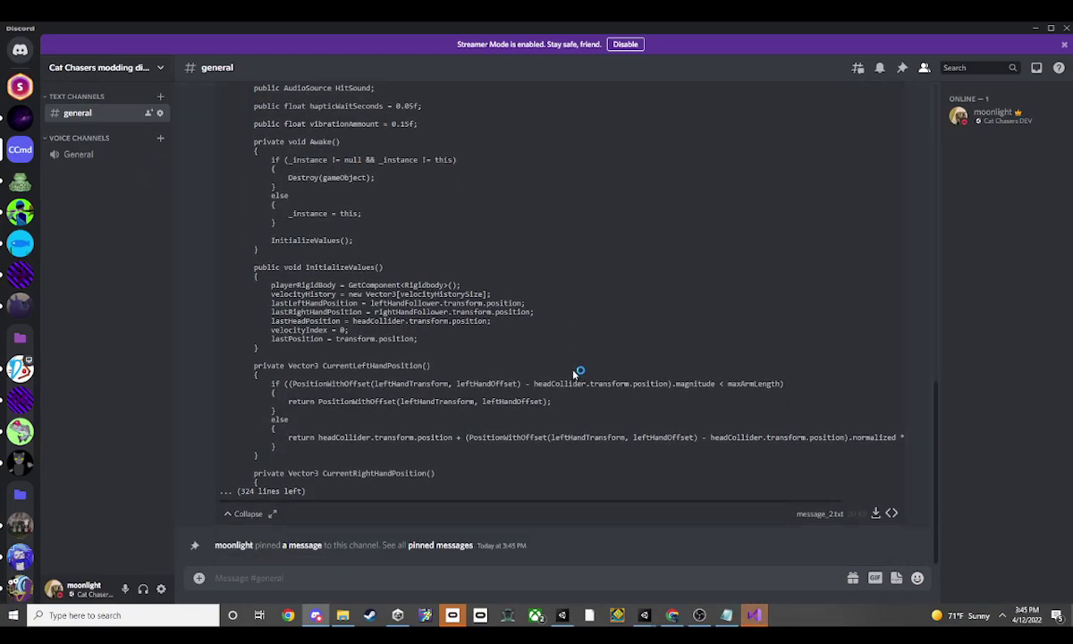
scroll(575, 374, up, 4)
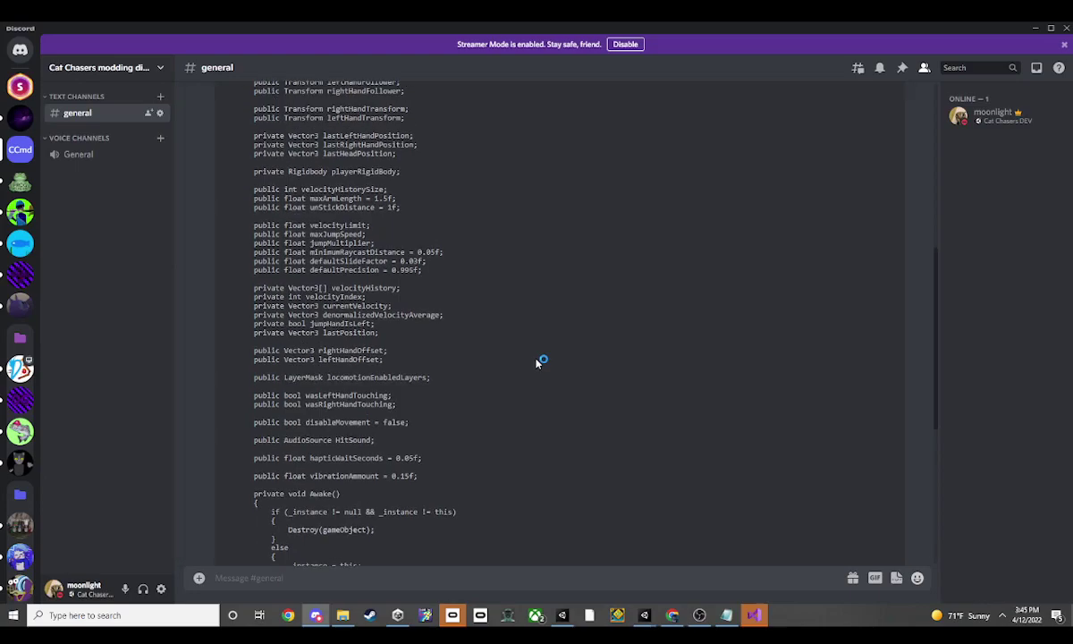
scroll(540, 363, up, 5)
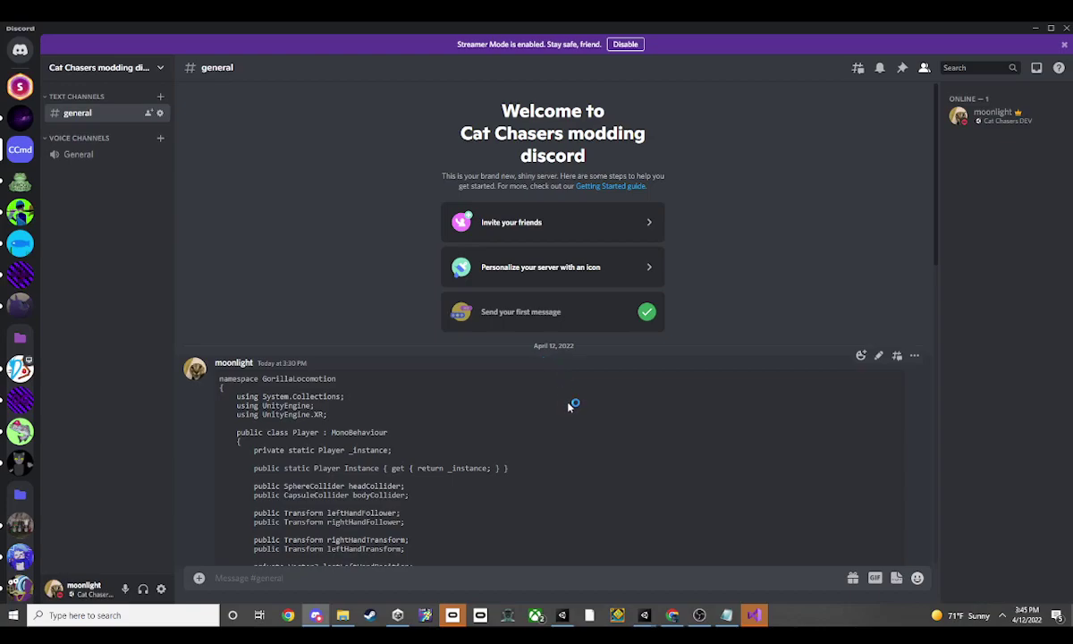
click(755, 615)
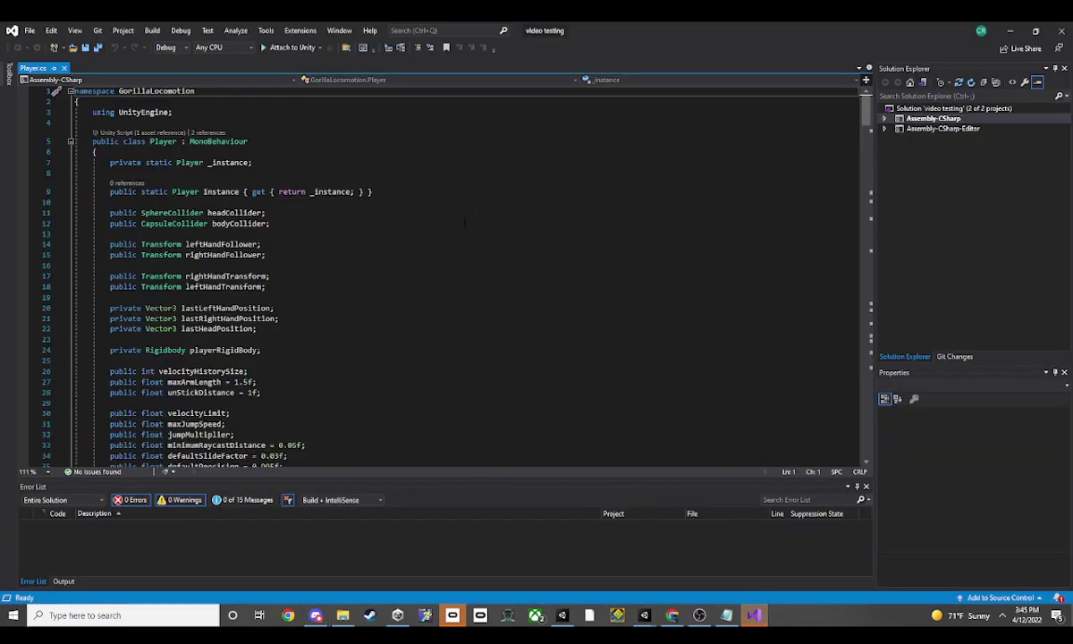
Select all the existing Player.cs code and overwrite it.
scroll(404, 382, down, 5)
scroll(405, 382, down, 9)
scroll(405, 382, down, 20)
scroll(404, 381, down, 15)
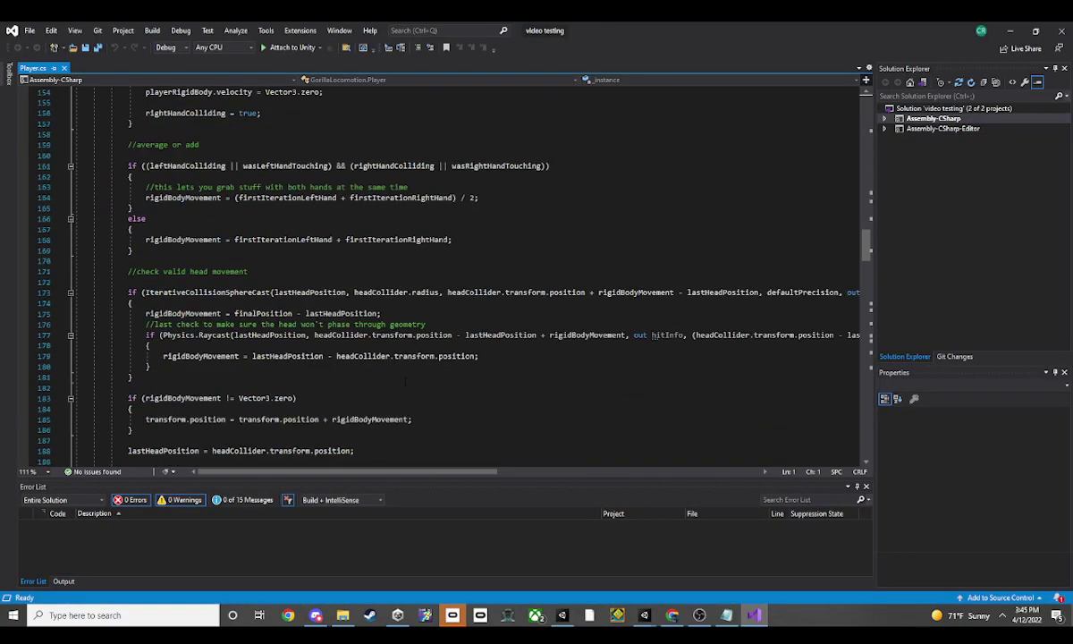
key(ctrl+a)
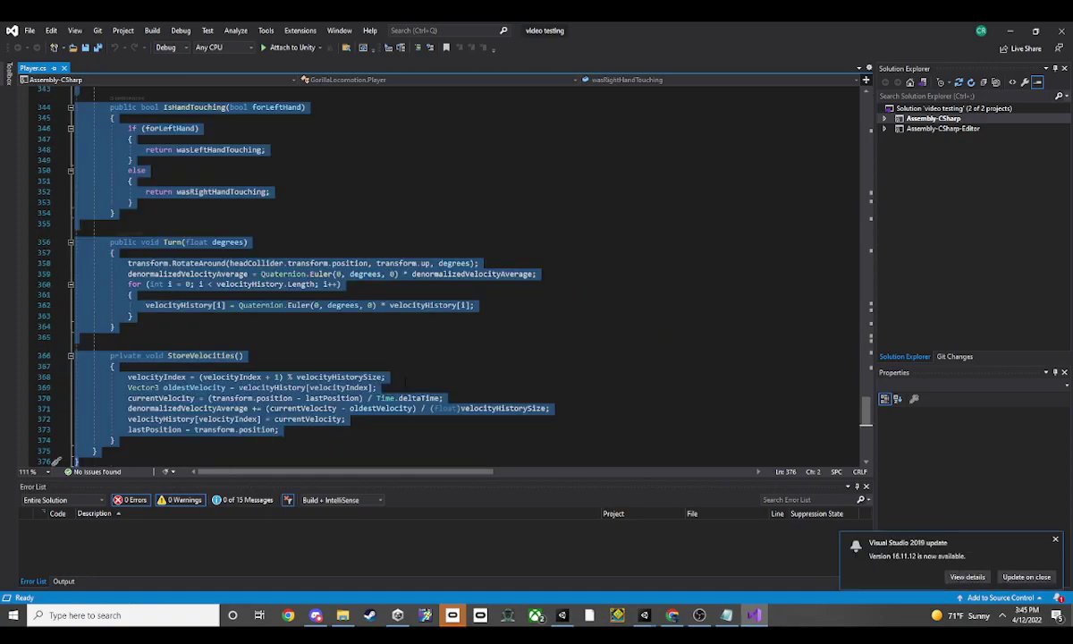
text(\)
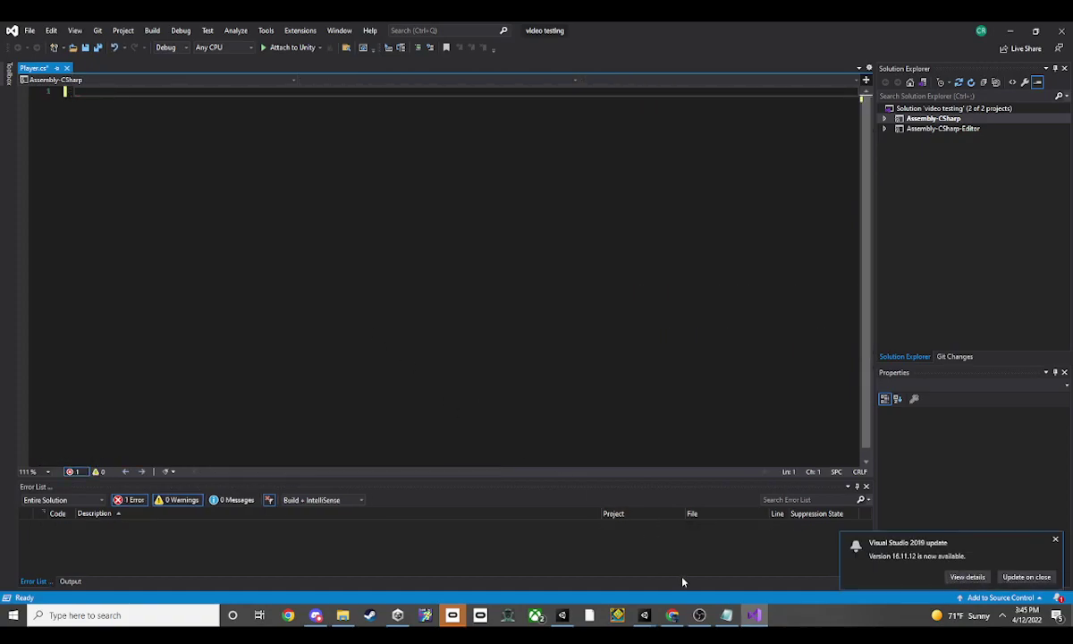
Open message_2.txt in Notepad maximized, select all its text, and return to Visual Studio.
click(727, 614)
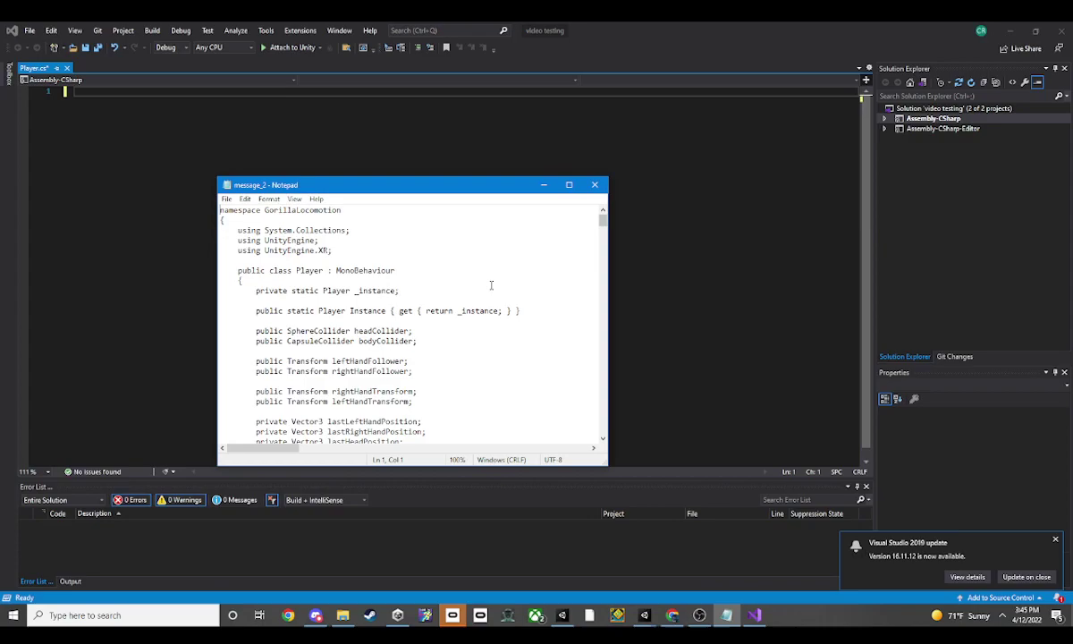
click(569, 184)
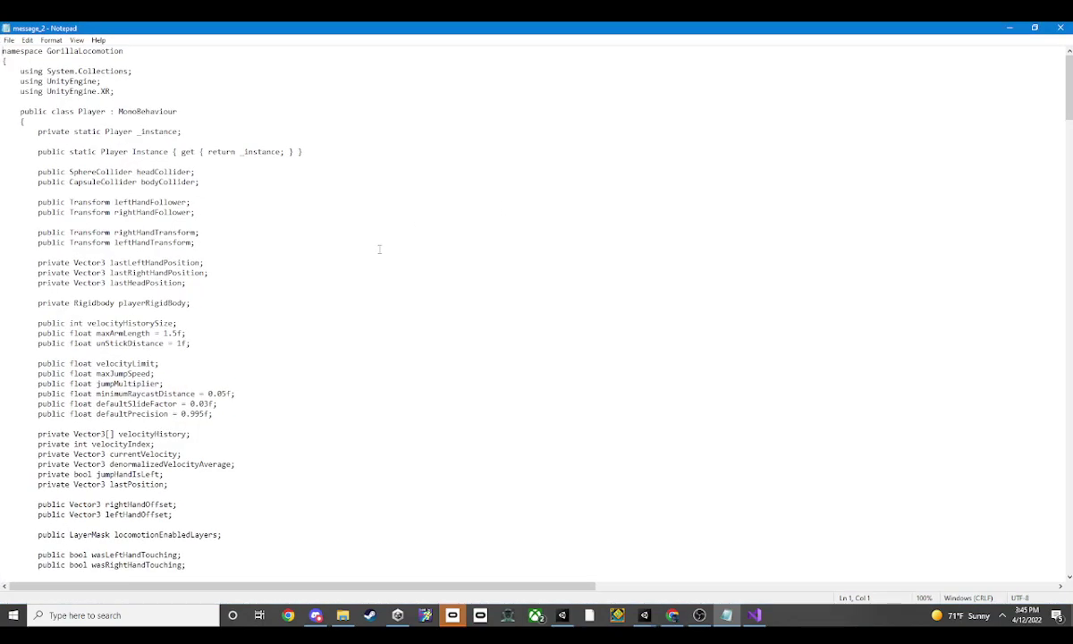
key(ctrl+a)
scroll(379, 245, up, 4)
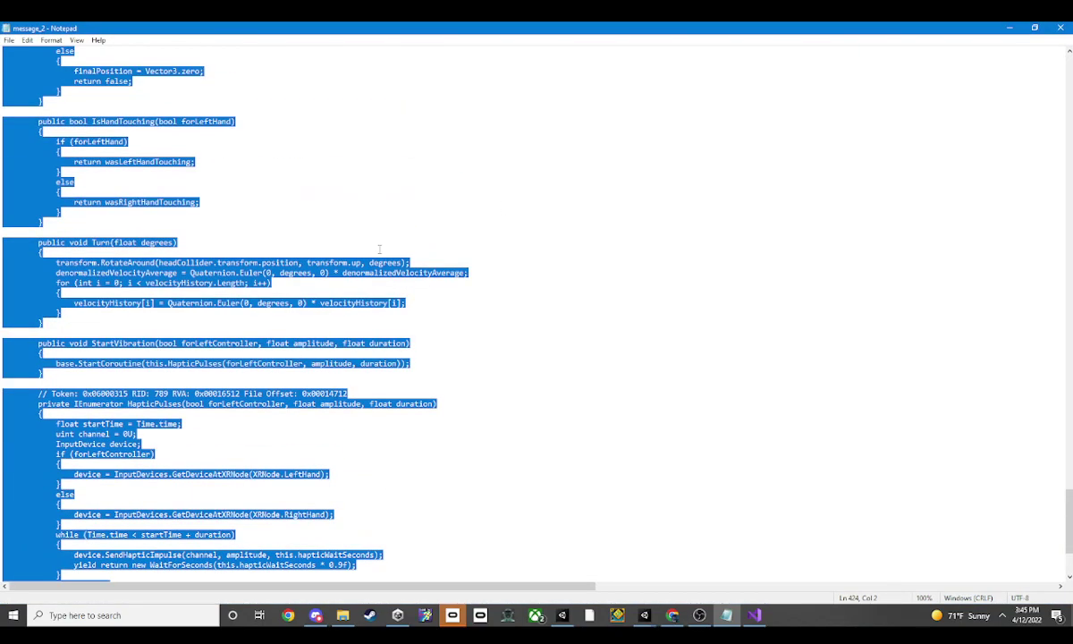
scroll(400, 272, up, 6)
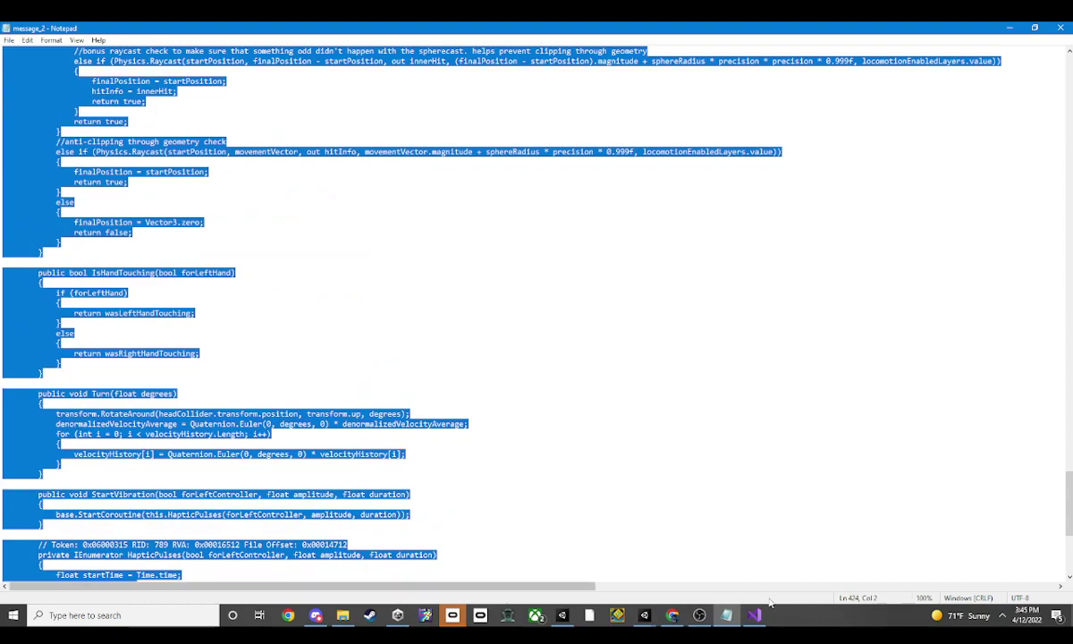
right_click(751, 617)
click(751, 617)
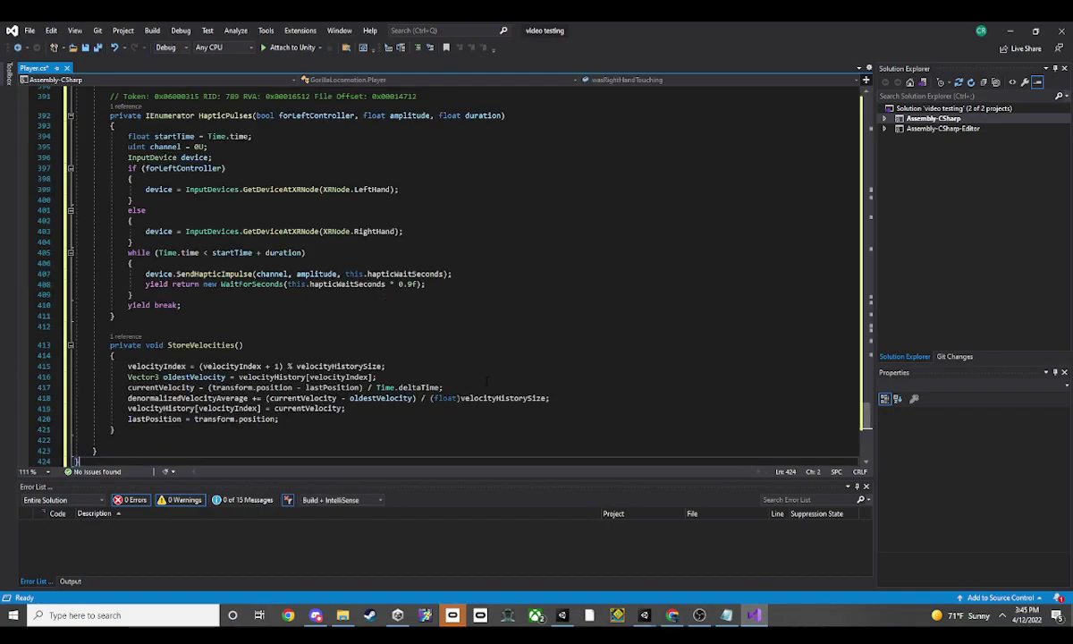
Check the pasted message_2 code throughout Player.cs, including the haptic methods, and save with Ctrl+S.
scroll(438, 268, up, 3)
scroll(438, 268, up, 8)
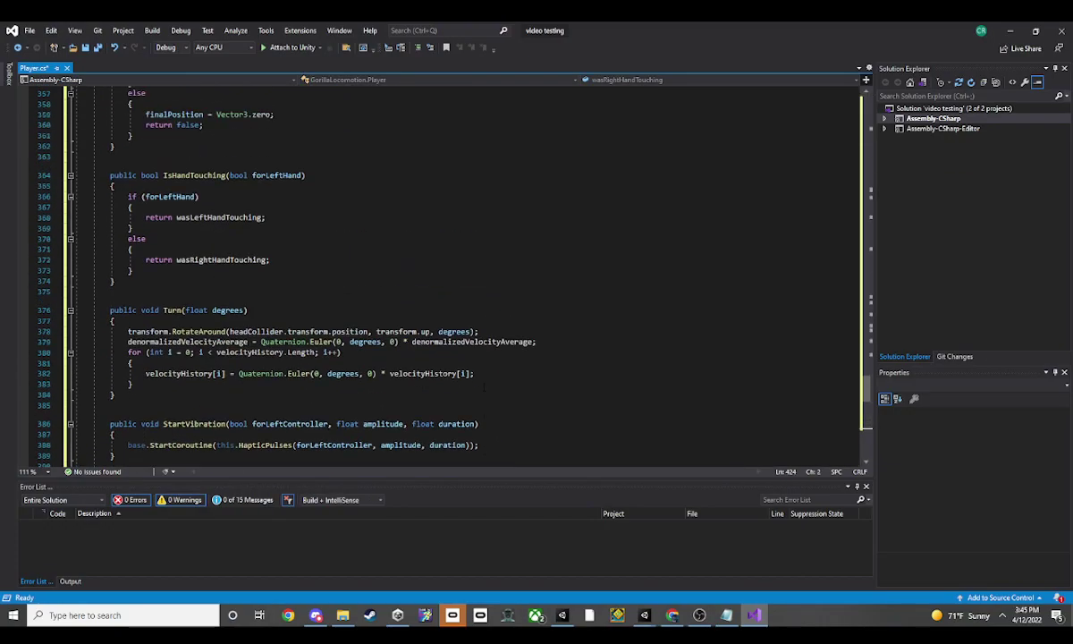
scroll(438, 268, up, 11)
scroll(438, 268, up, 7)
scroll(438, 268, up, 12)
scroll(438, 268, up, 10)
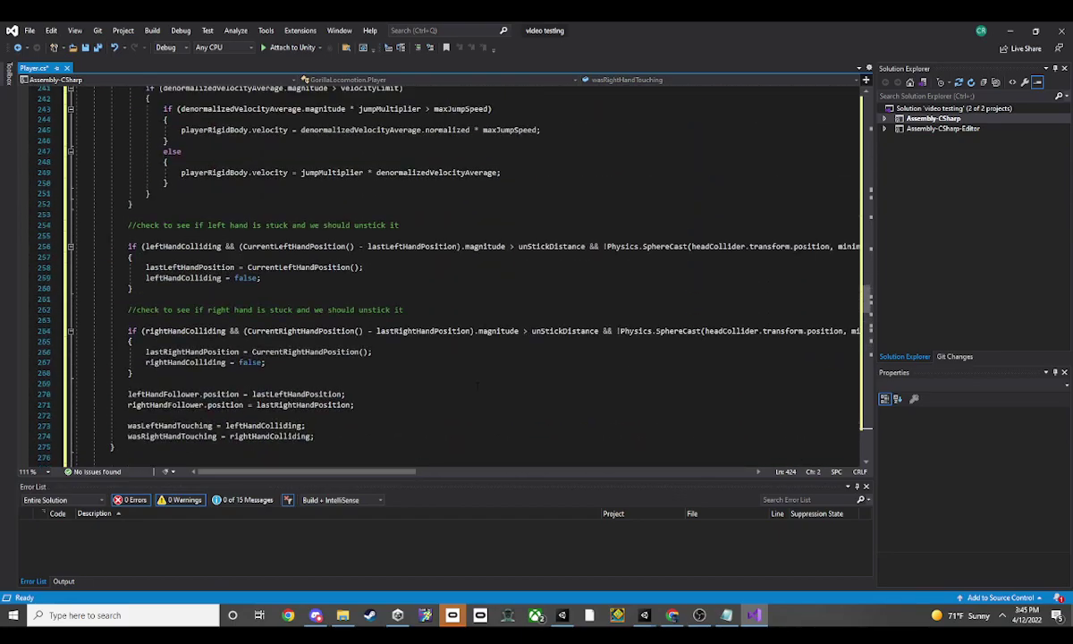
scroll(437, 269, up, 12)
scroll(438, 268, up, 11)
scroll(477, 390, up, 12)
scroll(476, 390, up, 12)
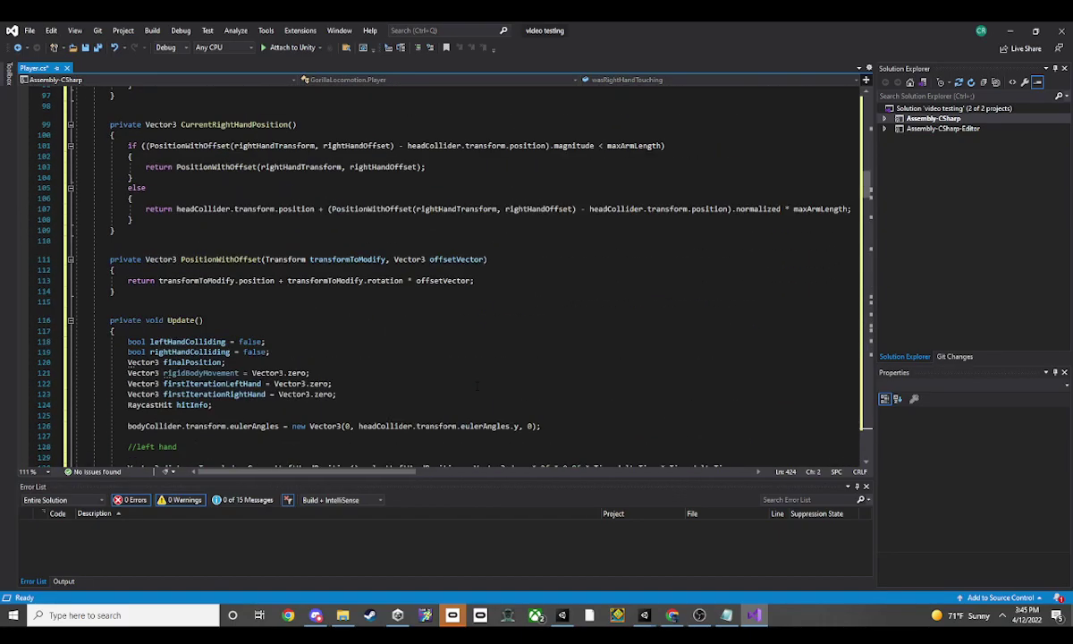
scroll(476, 390, up, 9)
scroll(477, 391, up, 11)
scroll(476, 391, up, 12)
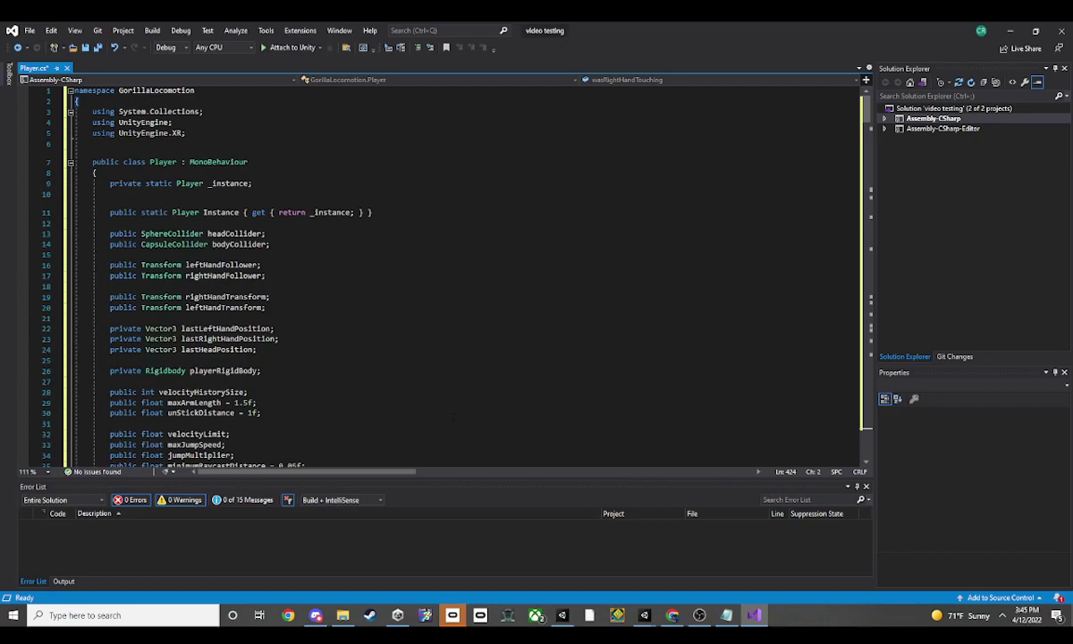
scroll(479, 295, down, 2)
scroll(480, 303, down, 4)
scroll(480, 317, up, 6)
key(ctrl+s)
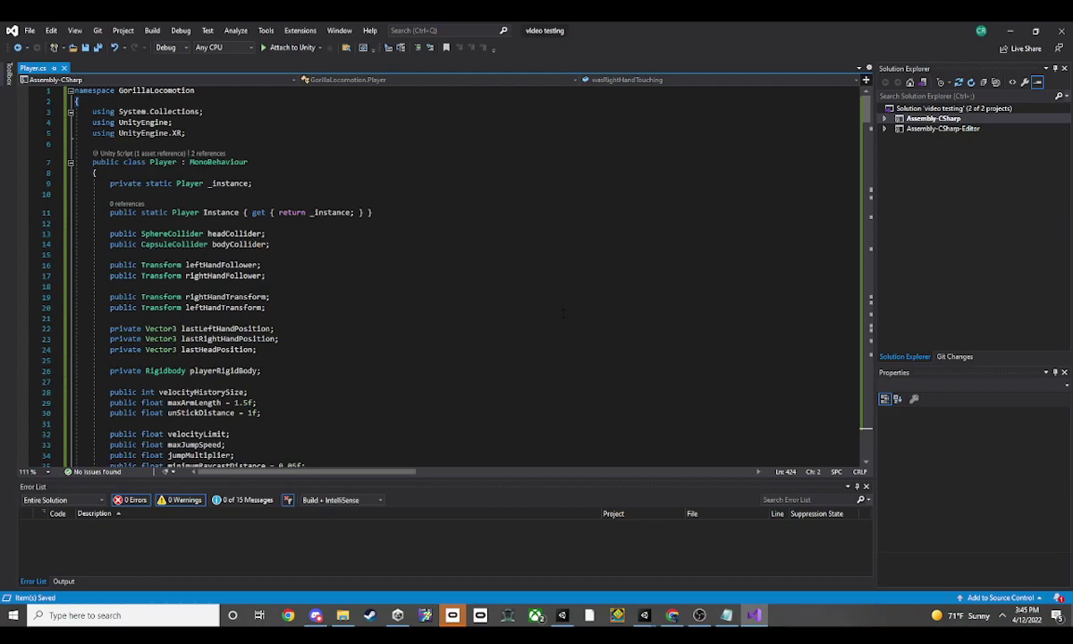
Back in Unity, change GorillaPlayer's Player script Vibration Amount from 0.15 to 0.25.
mouse_move(643, 615)
click(591, 570)
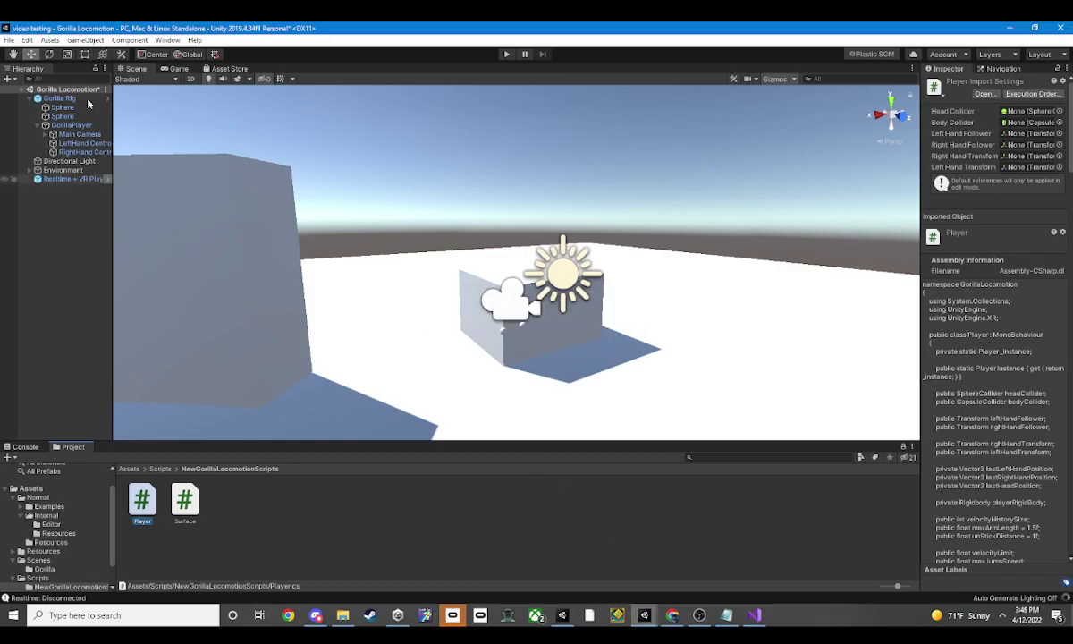
click(80, 126)
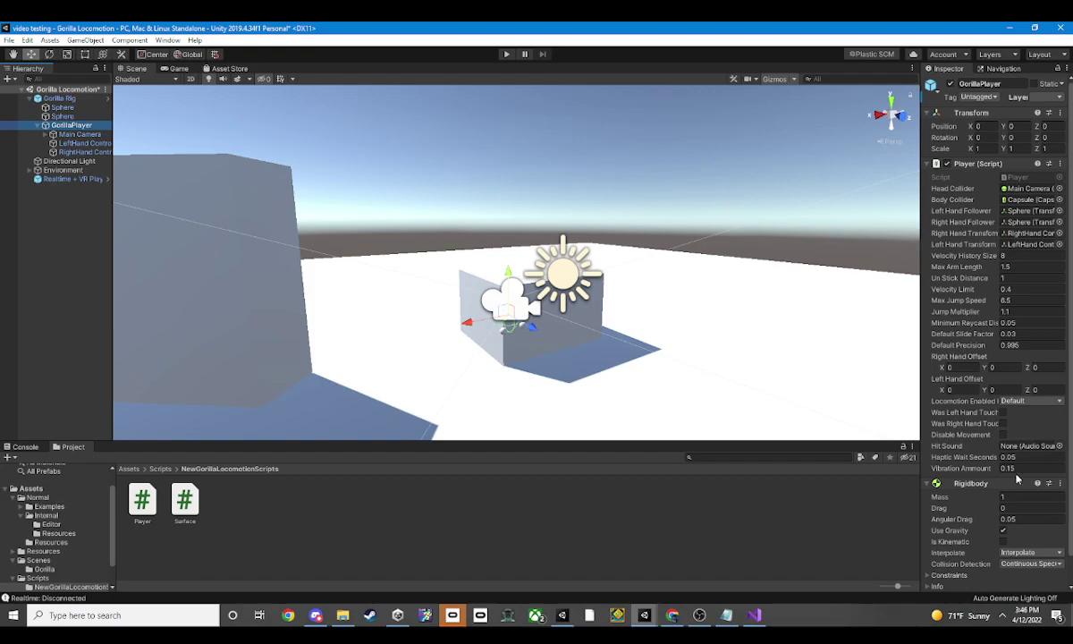
click(1028, 468)
click(1027, 468)
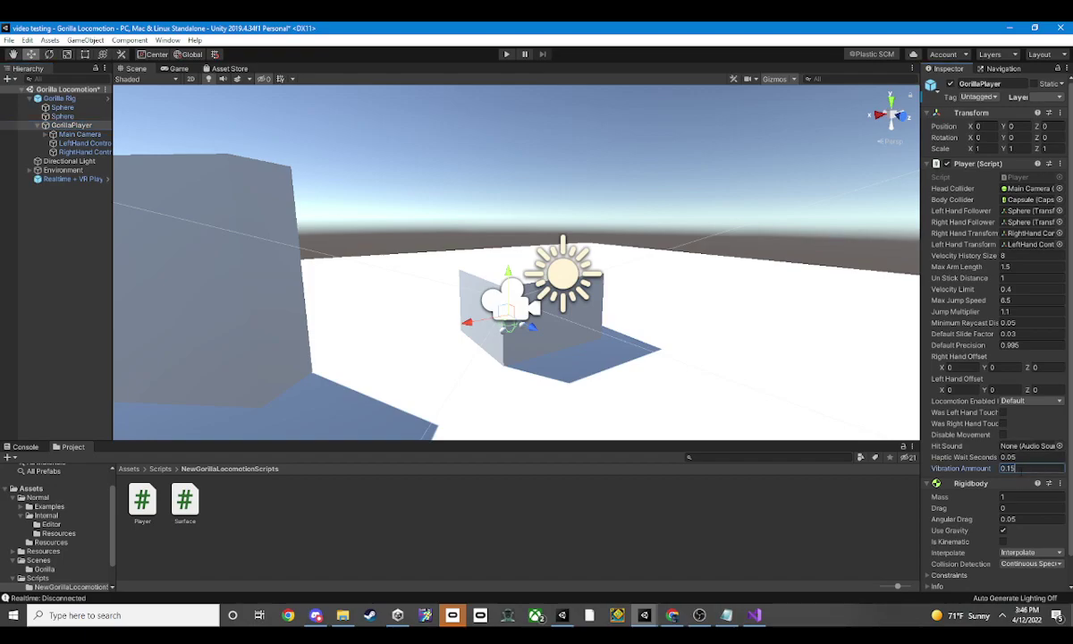
key(BackSpace)
click(903, 507)
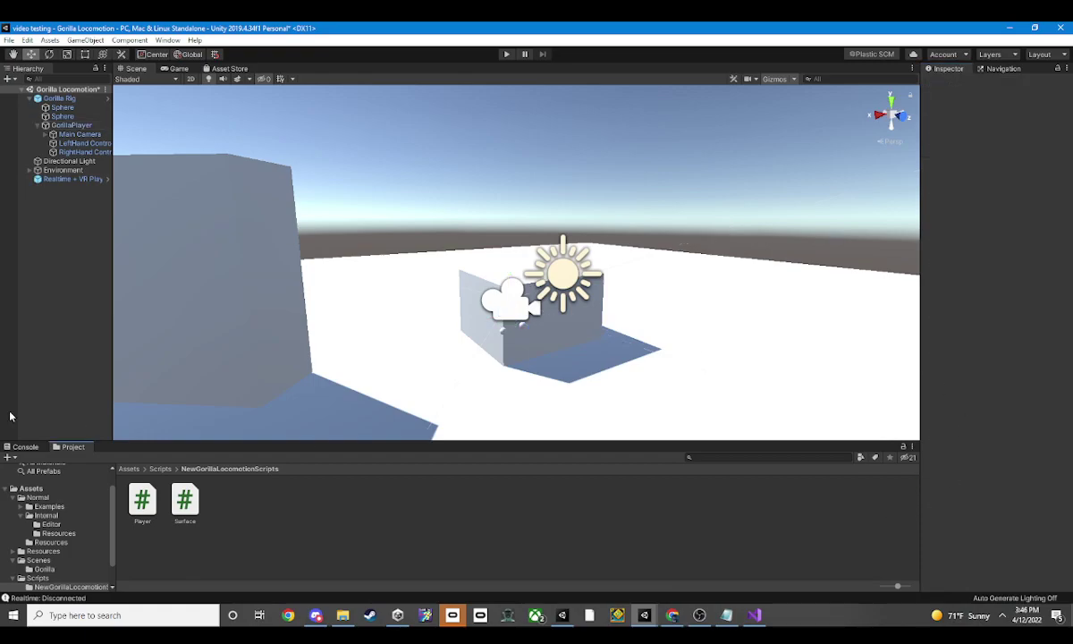
click(65, 119)
click(67, 125)
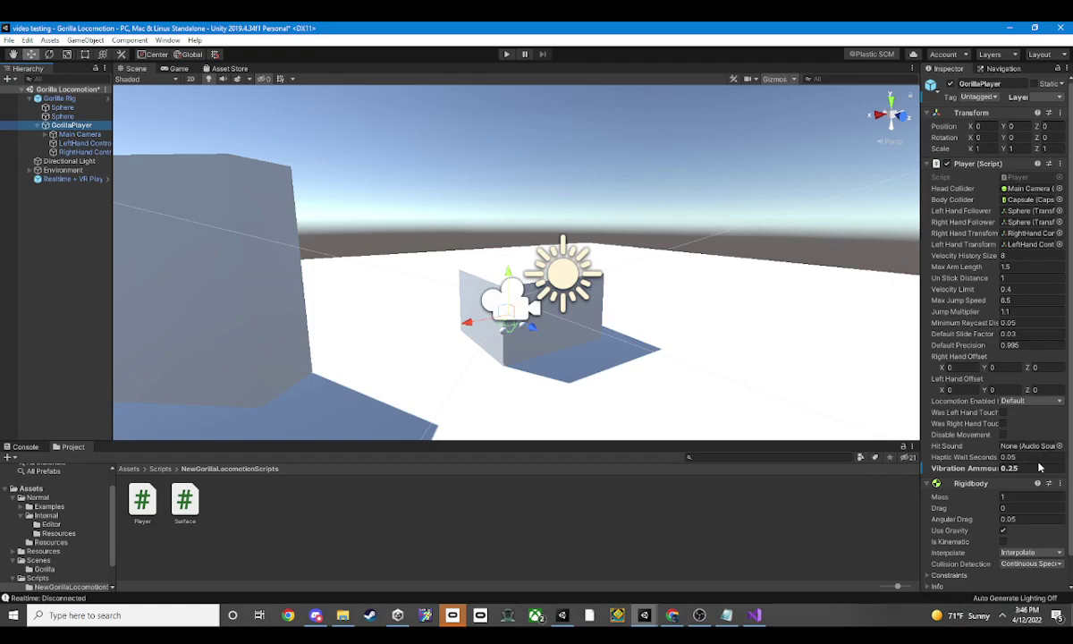
Add an Audio Source to GorillaPlayer with the StoneWalking clip as its AudioClip.
scroll(975, 438, down, 1)
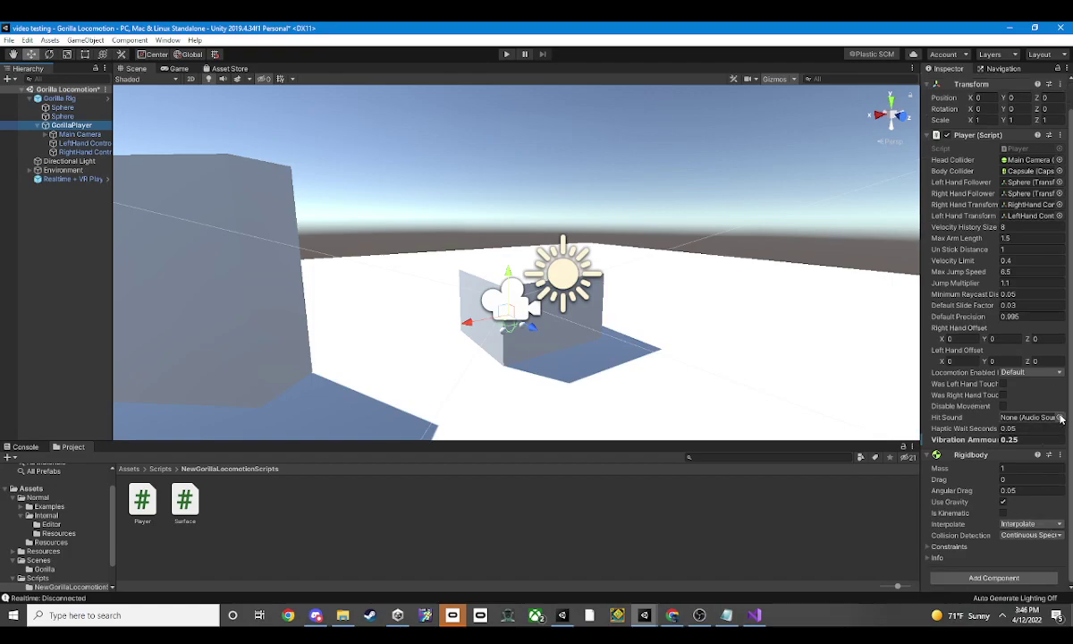
click(988, 577)
text(line)
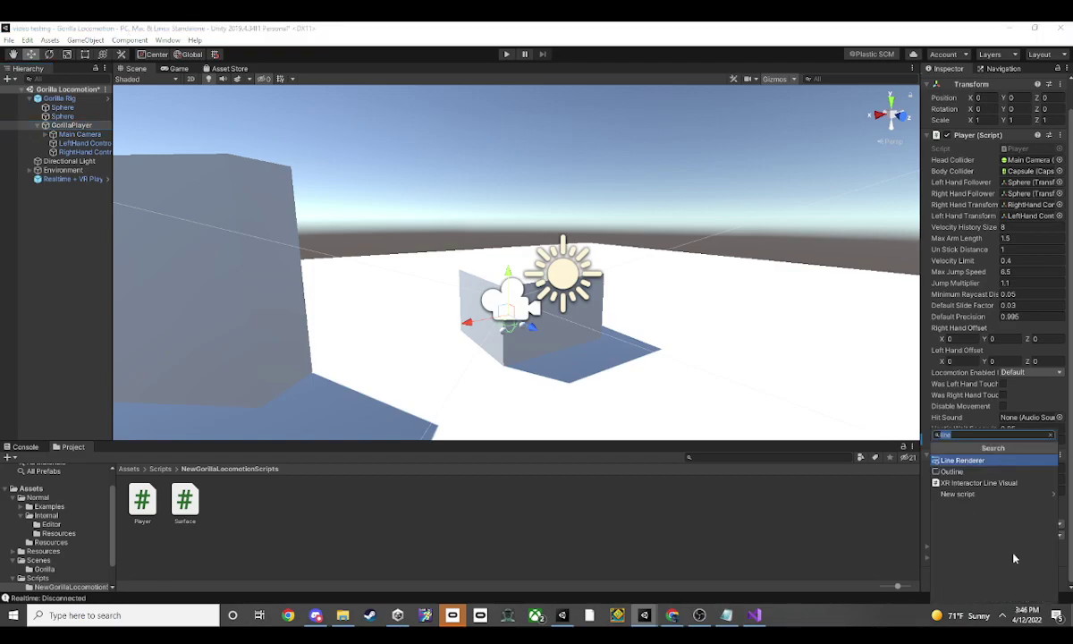
text(au)
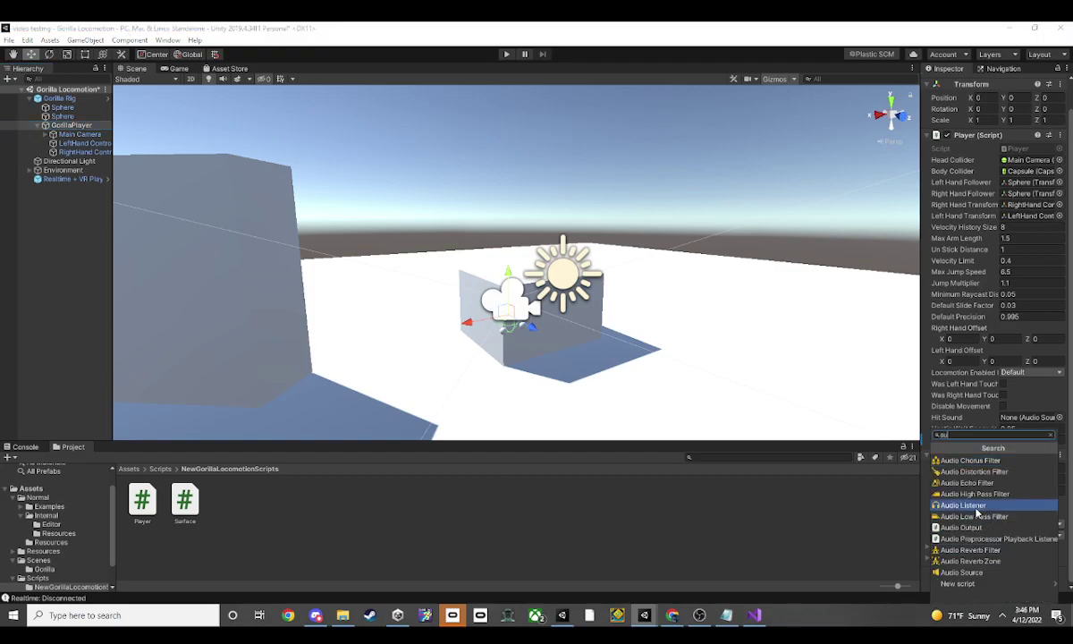
click(983, 571)
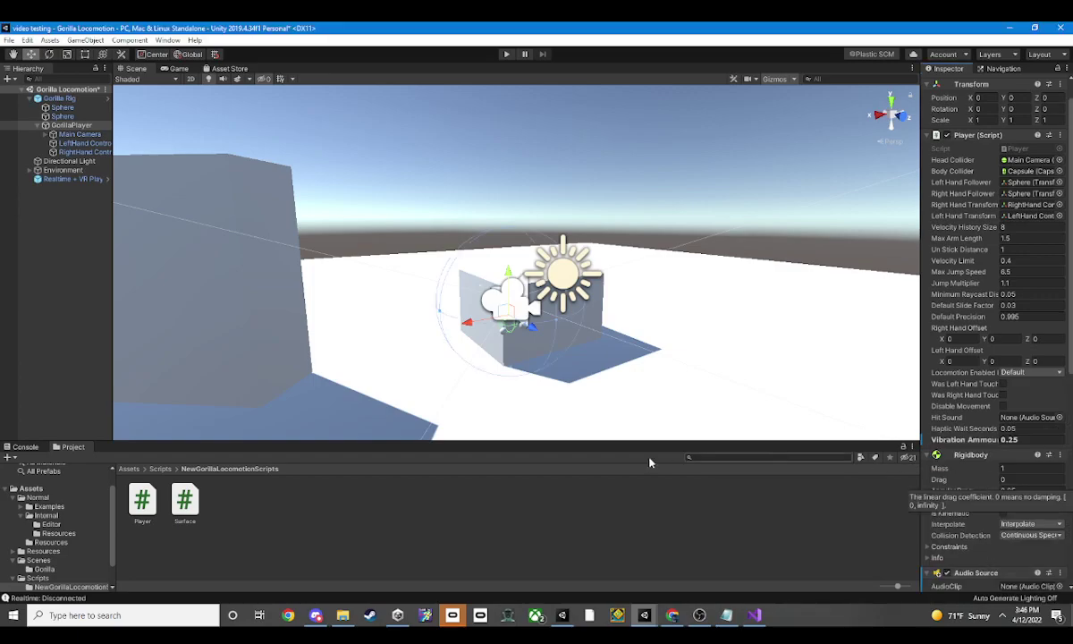
scroll(983, 411, down, 10)
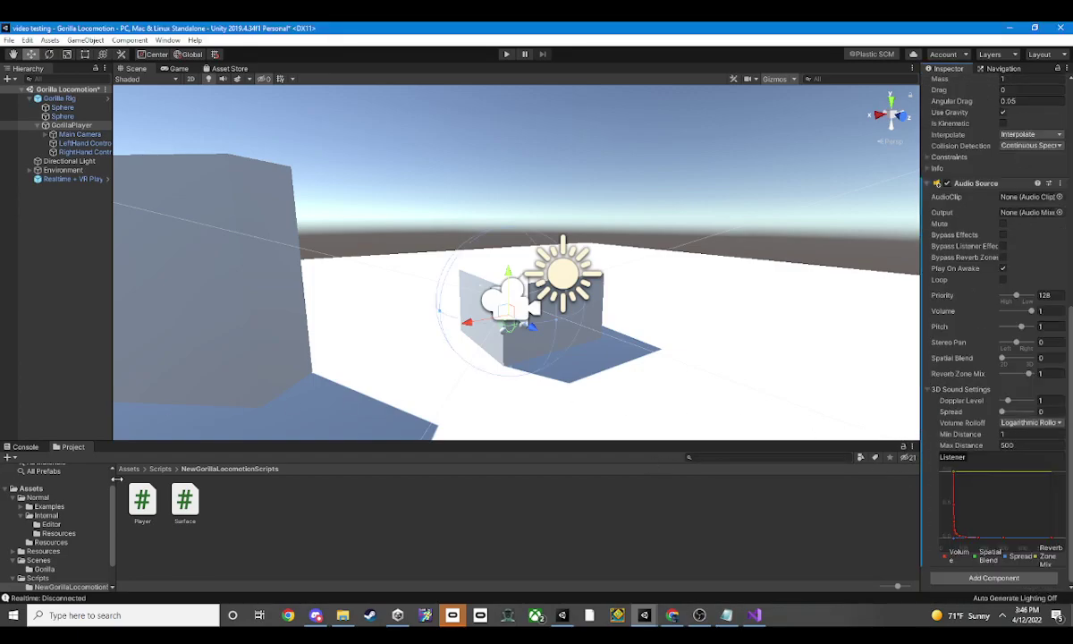
click(32, 488)
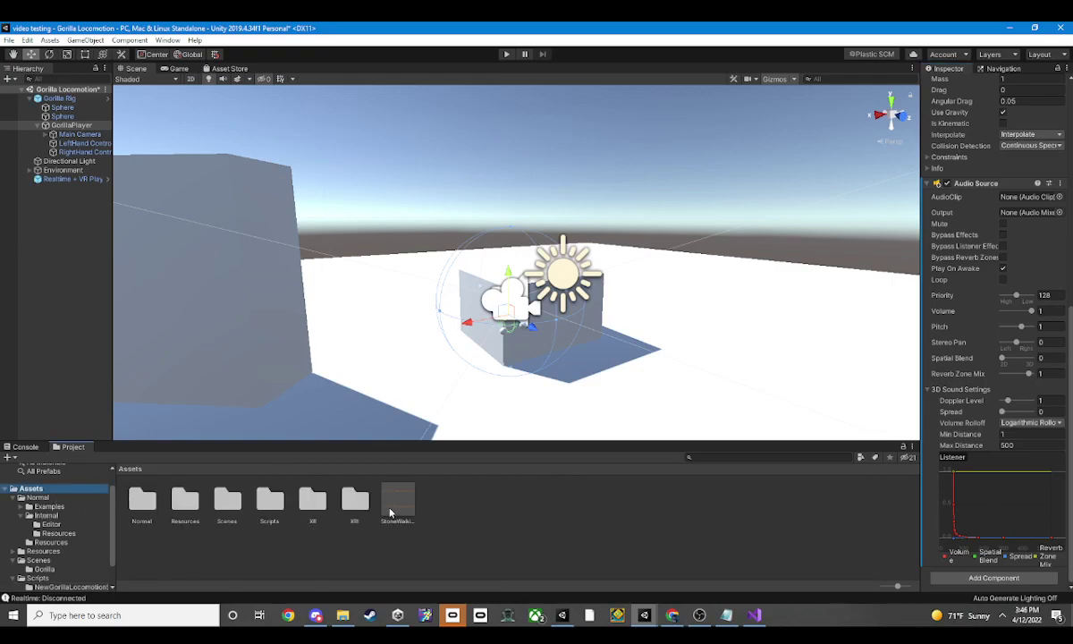
drag(390, 512, 1041, 201)
Set the Player's Hit Sound to GorillaPlayer's audio source via the object picker.
scroll(1041, 250, up, 3)
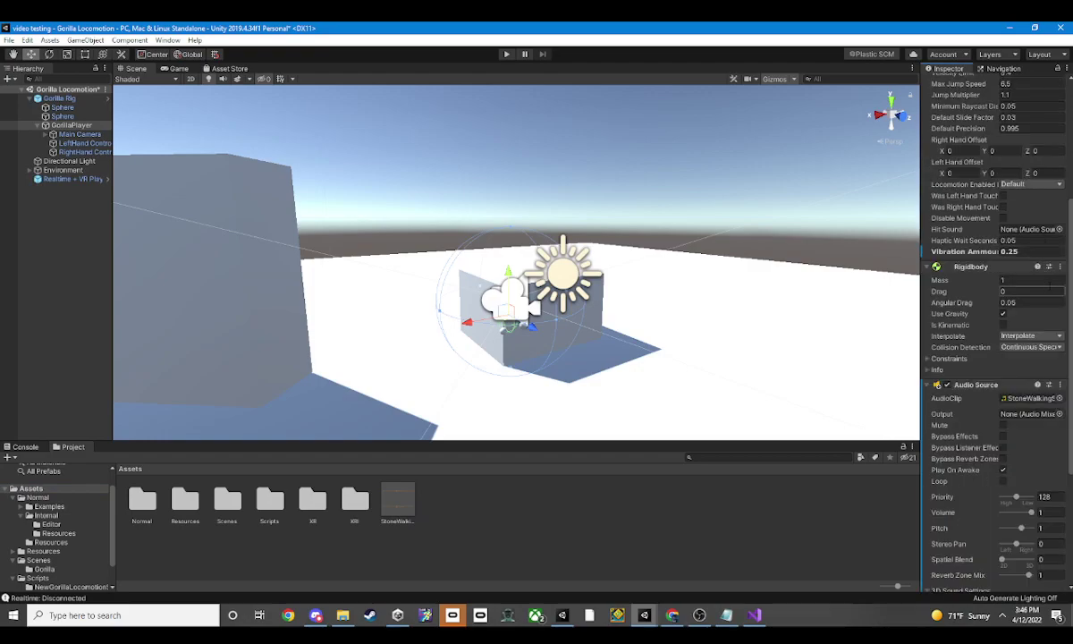
scroll(1028, 339, up, 2)
scroll(1051, 379, up, 2)
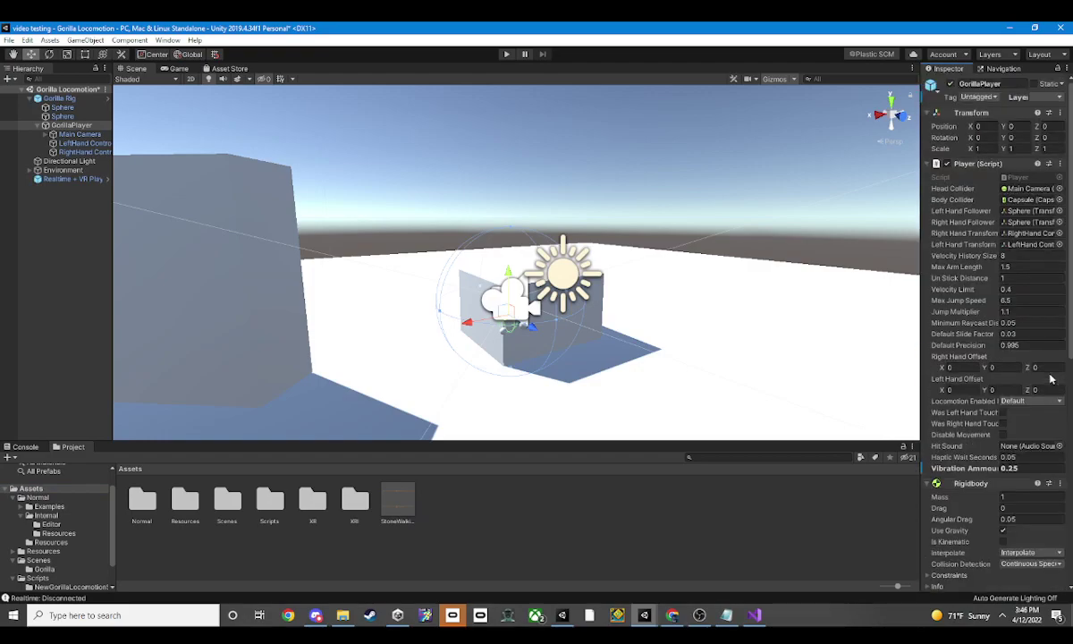
scroll(1050, 381, down, 2)
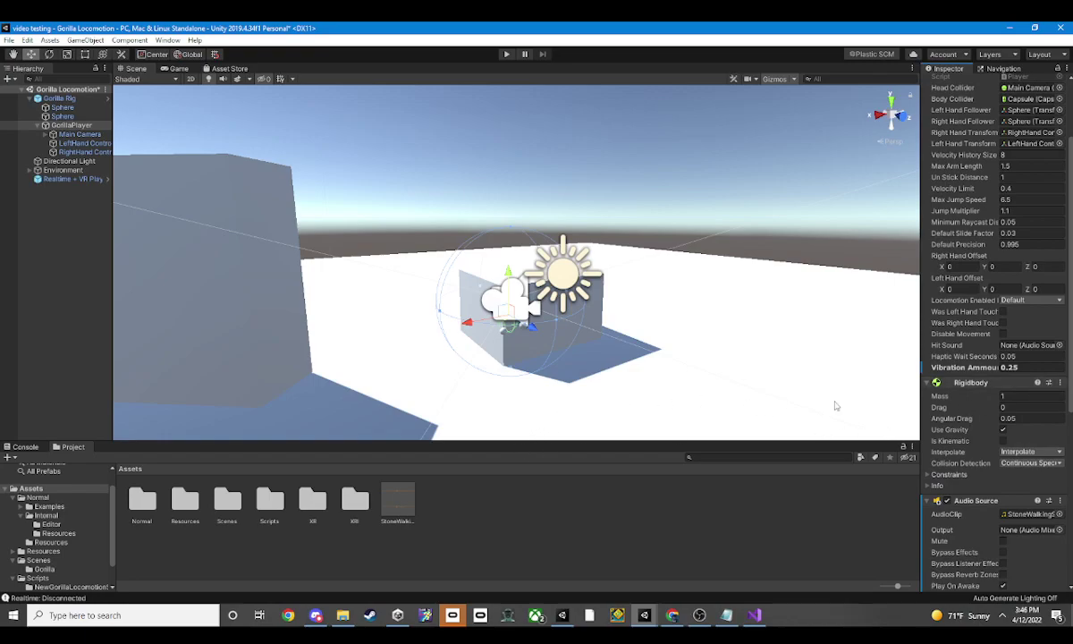
click(1059, 345)
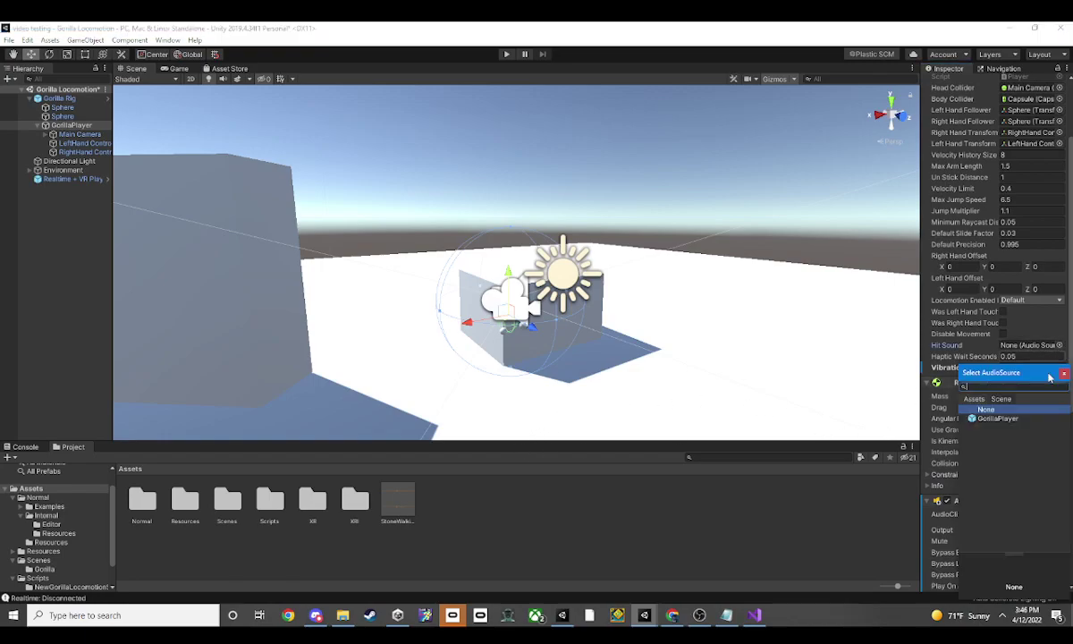
click(996, 418)
click(1028, 418)
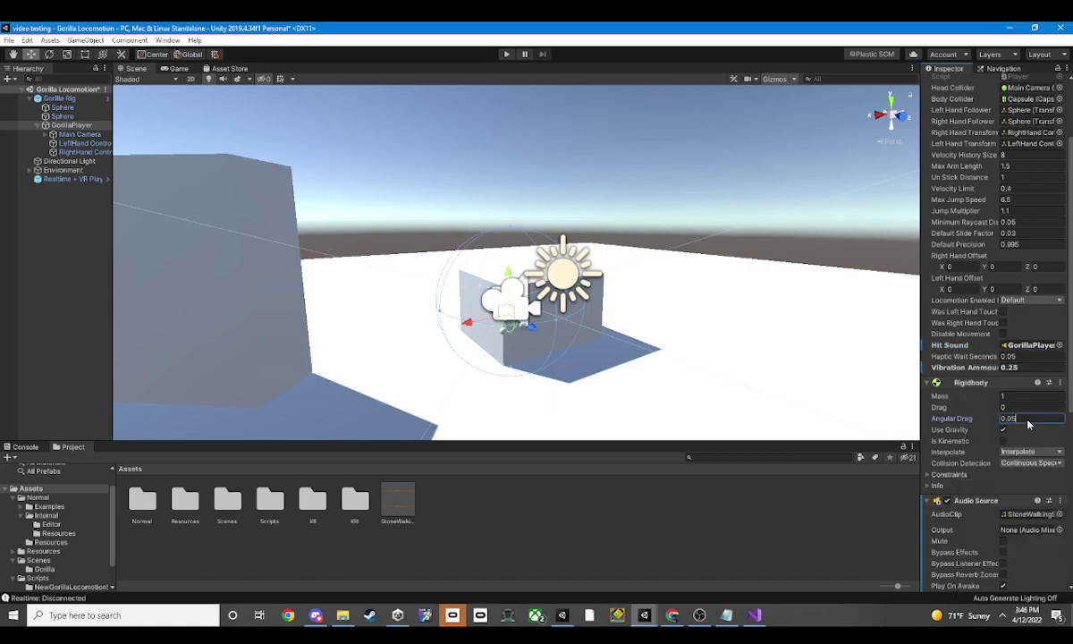
Reselect GorillaPlayer to check its settings and save the scene.
click(858, 508)
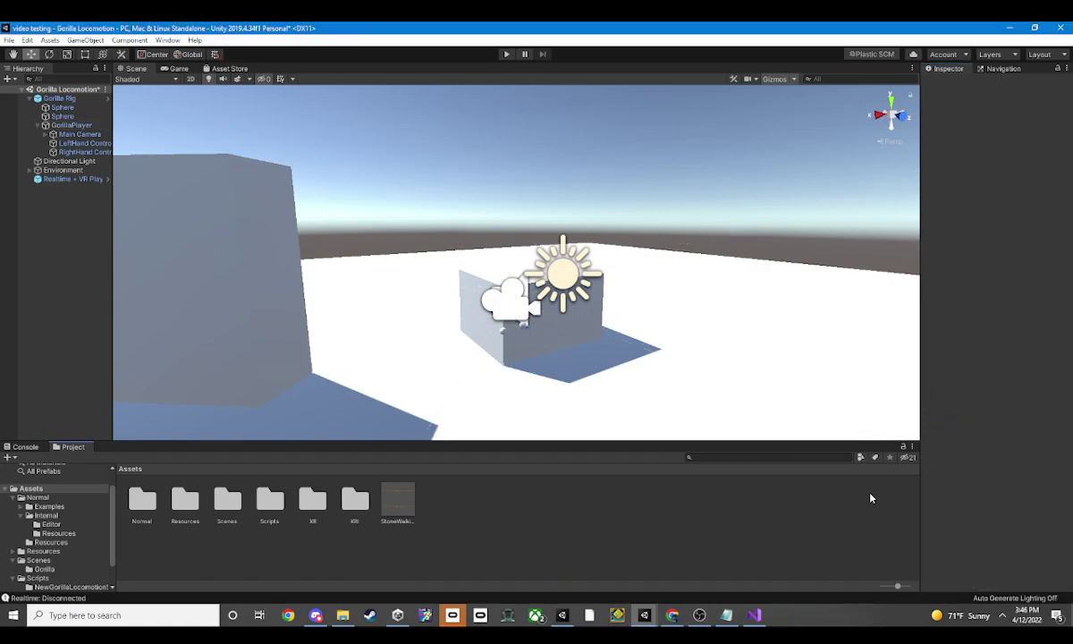
click(68, 135)
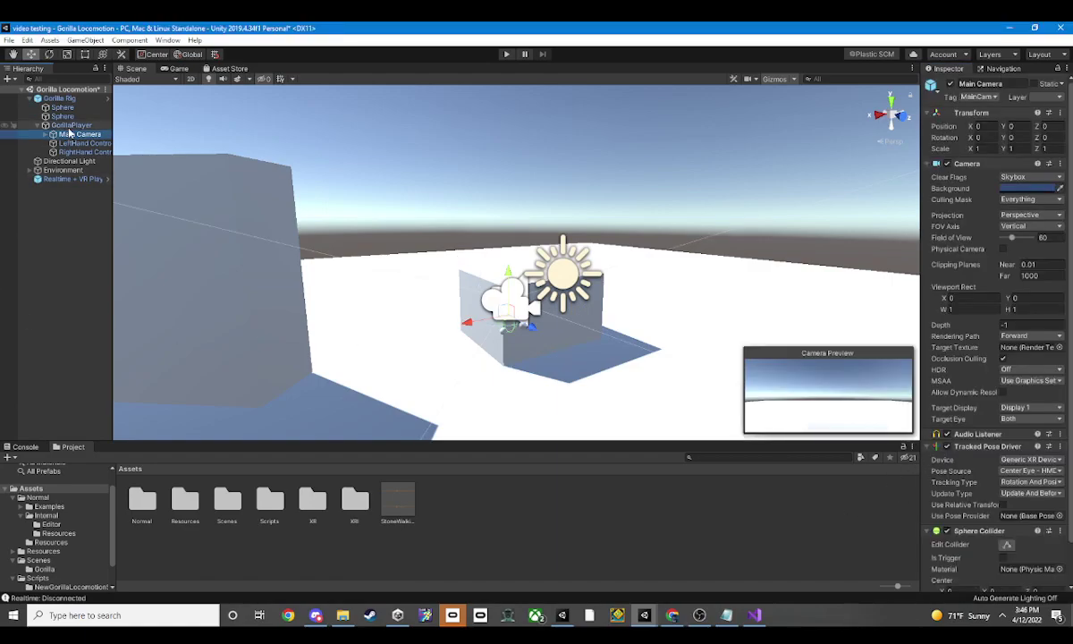
click(69, 126)
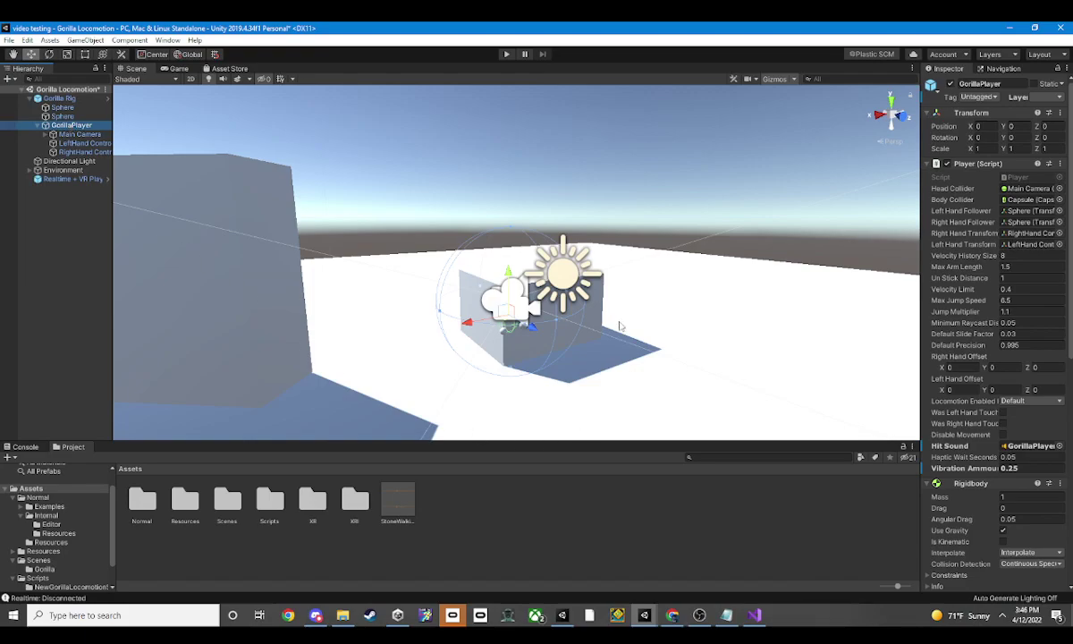
key(ctrl+s)
Deselect GorillaPlayer and enter play mode to test the hit sound.
click(556, 538)
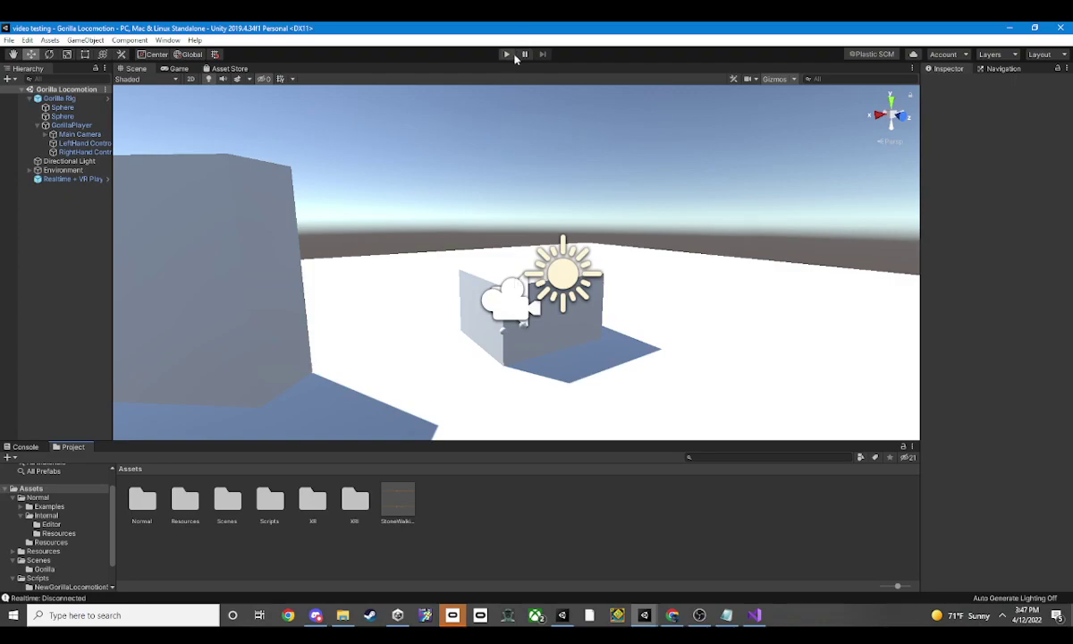
click(506, 55)
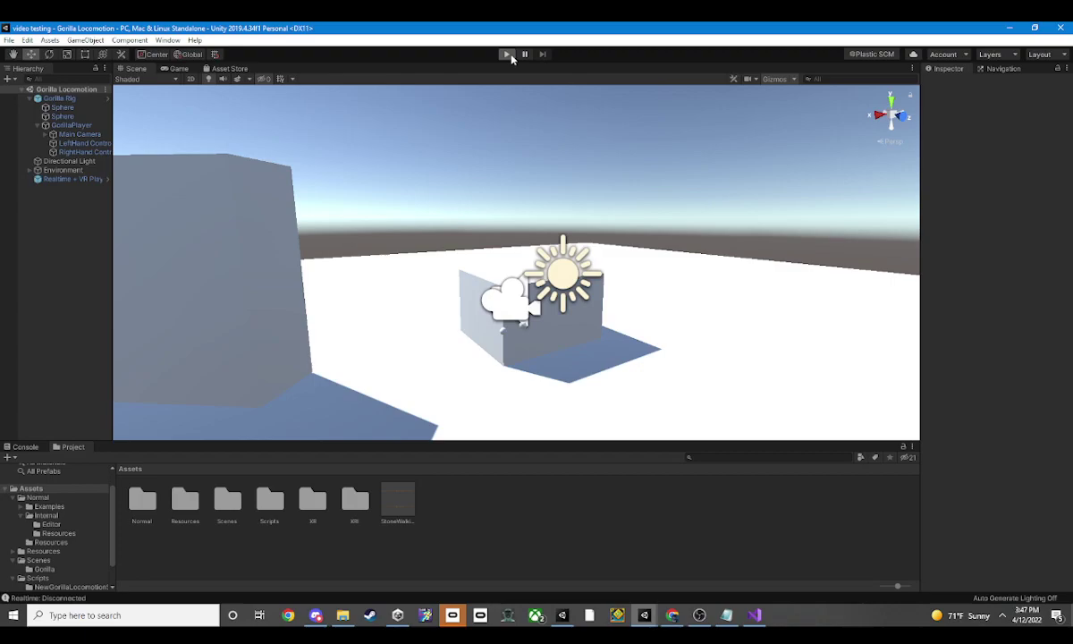
Run the game while Realtime connects to the Test Room, then stop it.
click(509, 54)
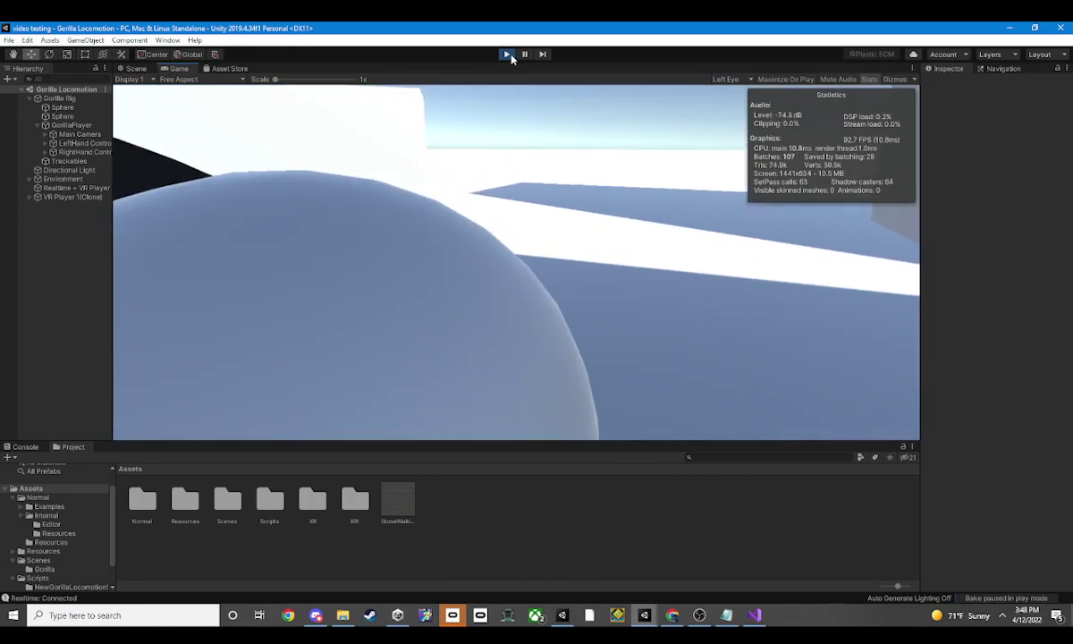
click(511, 54)
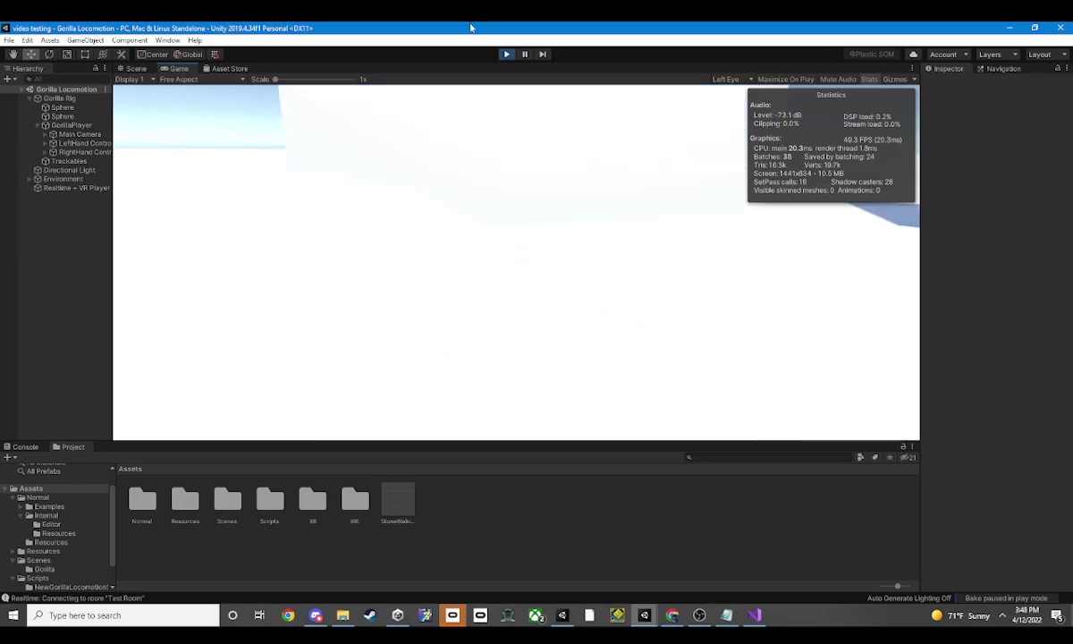
Pause the game, orbit the Scene view around the player rig, then exit play mode.
click(524, 56)
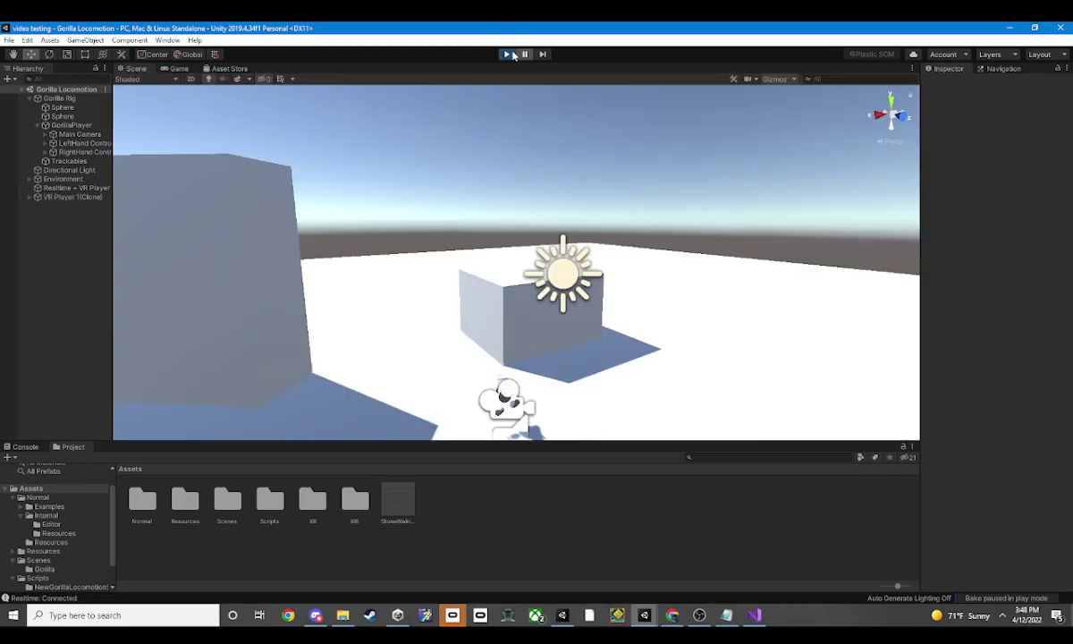
mouse_move(682, 278)
right_down()
mouse_move(677, 336)
mouse_move(367, 251)
mouse_move(623, 268)
right_up()
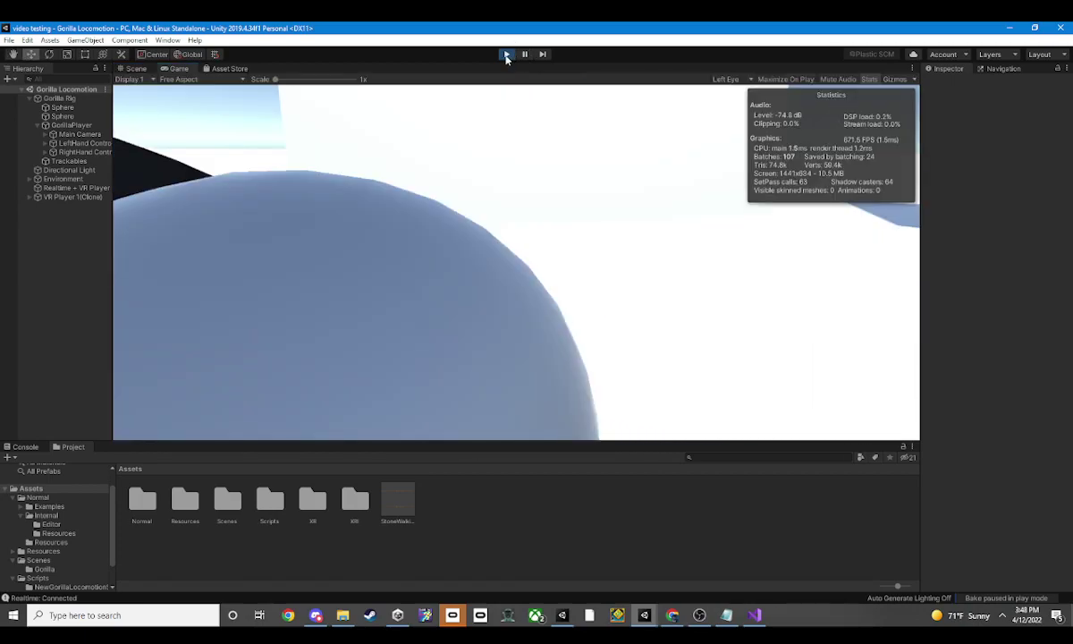
click(505, 55)
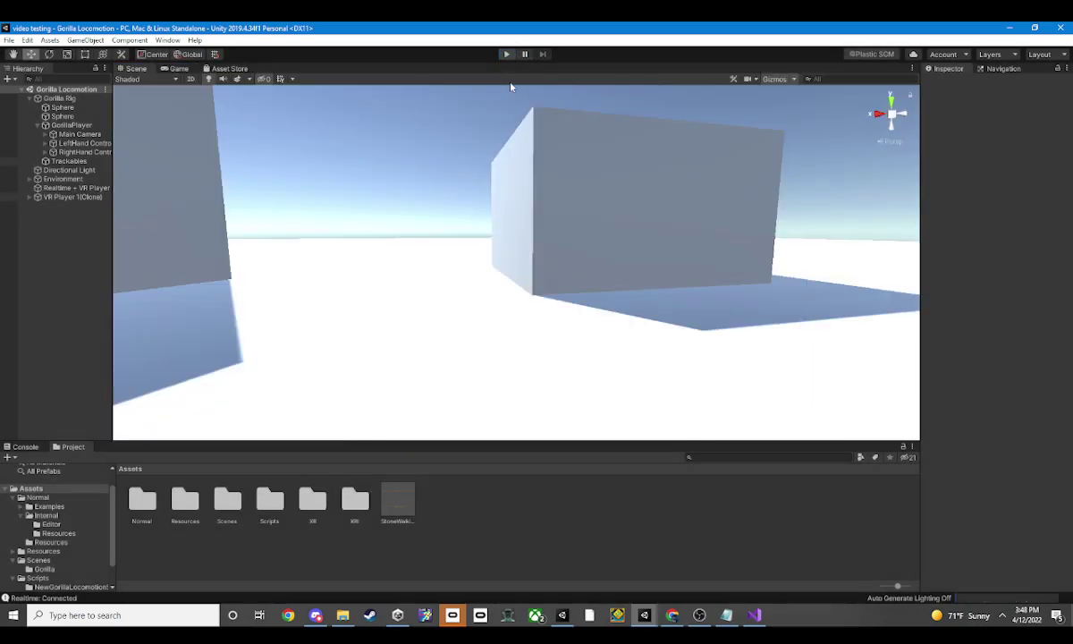
Deactivate both Sphere objects under Gorilla Rig with Alt+Shift+A and bring OBS Studio to the front.
scroll(601, 273, down, 5)
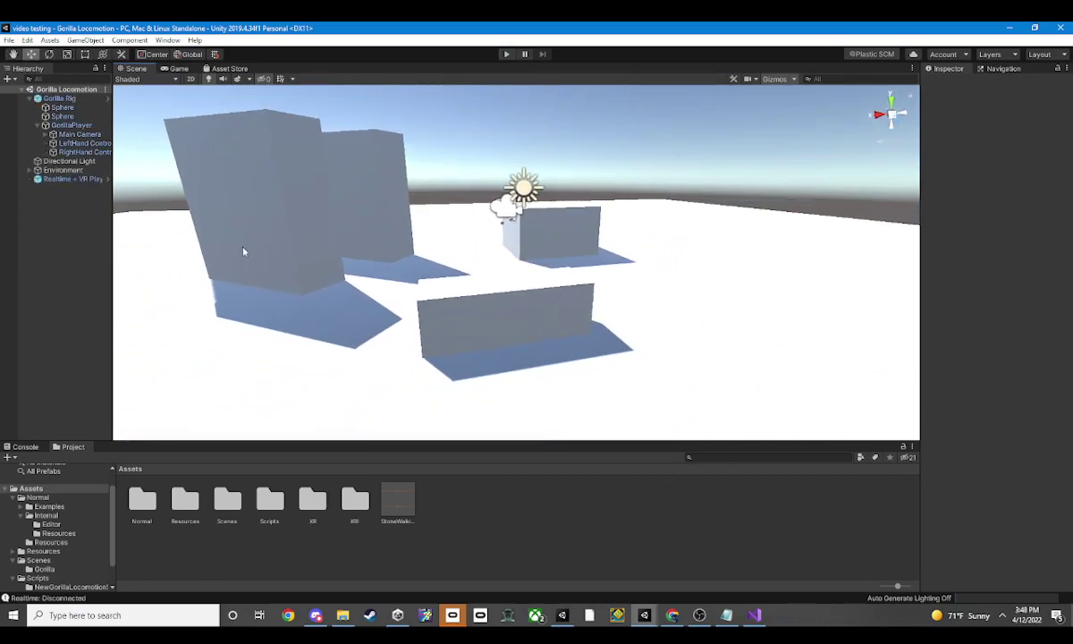
click(63, 116)
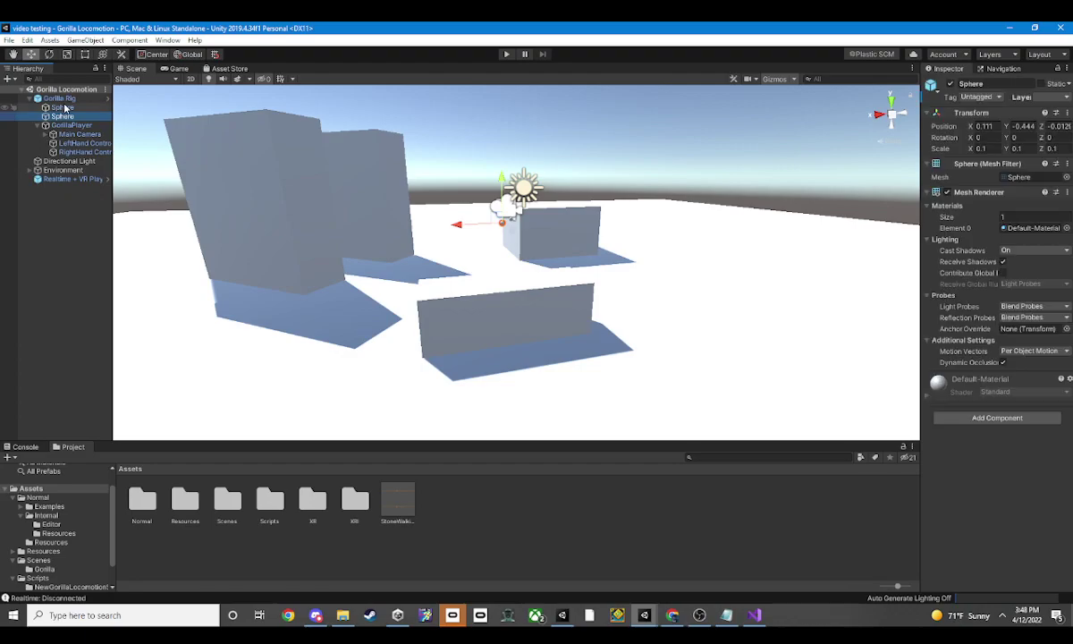
click(64, 107)
key(alt+shift+a)
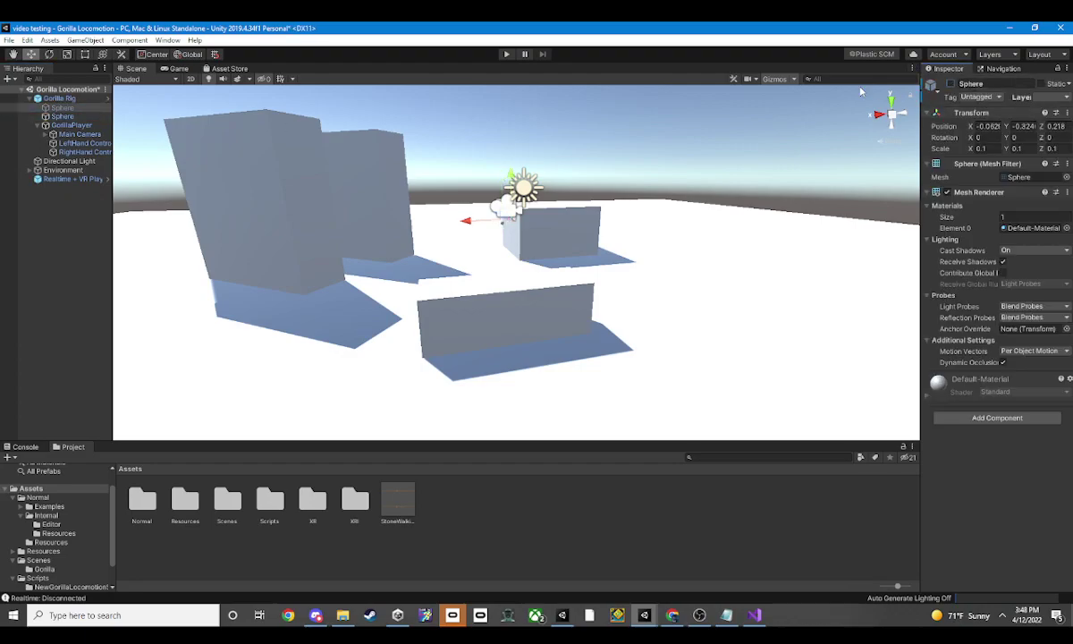
click(90, 117)
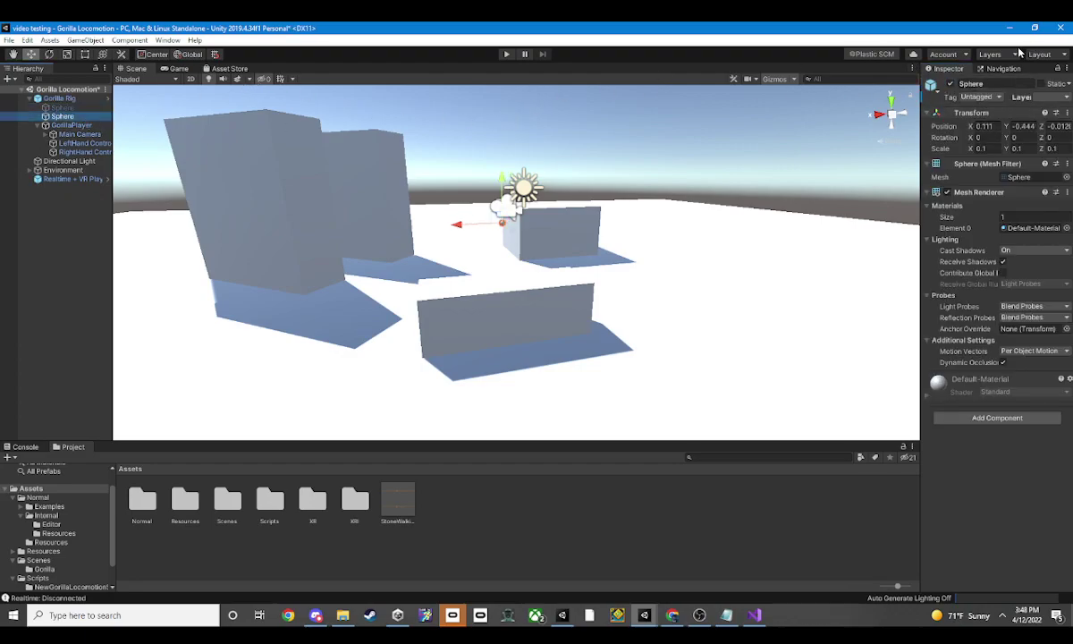
key(alt+shift+a)
click(636, 526)
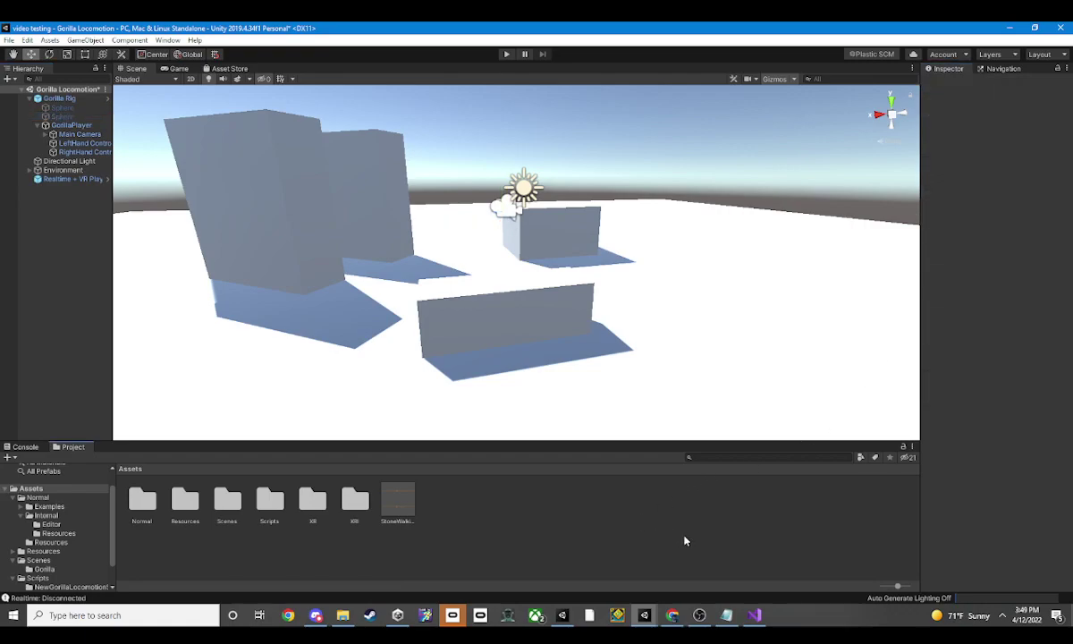
click(699, 614)
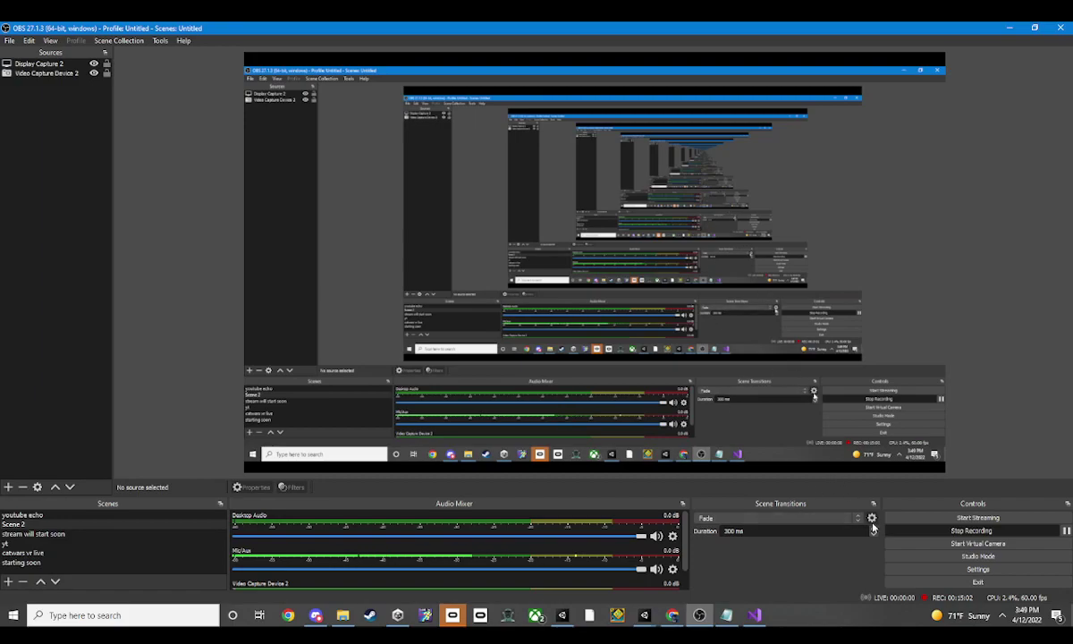